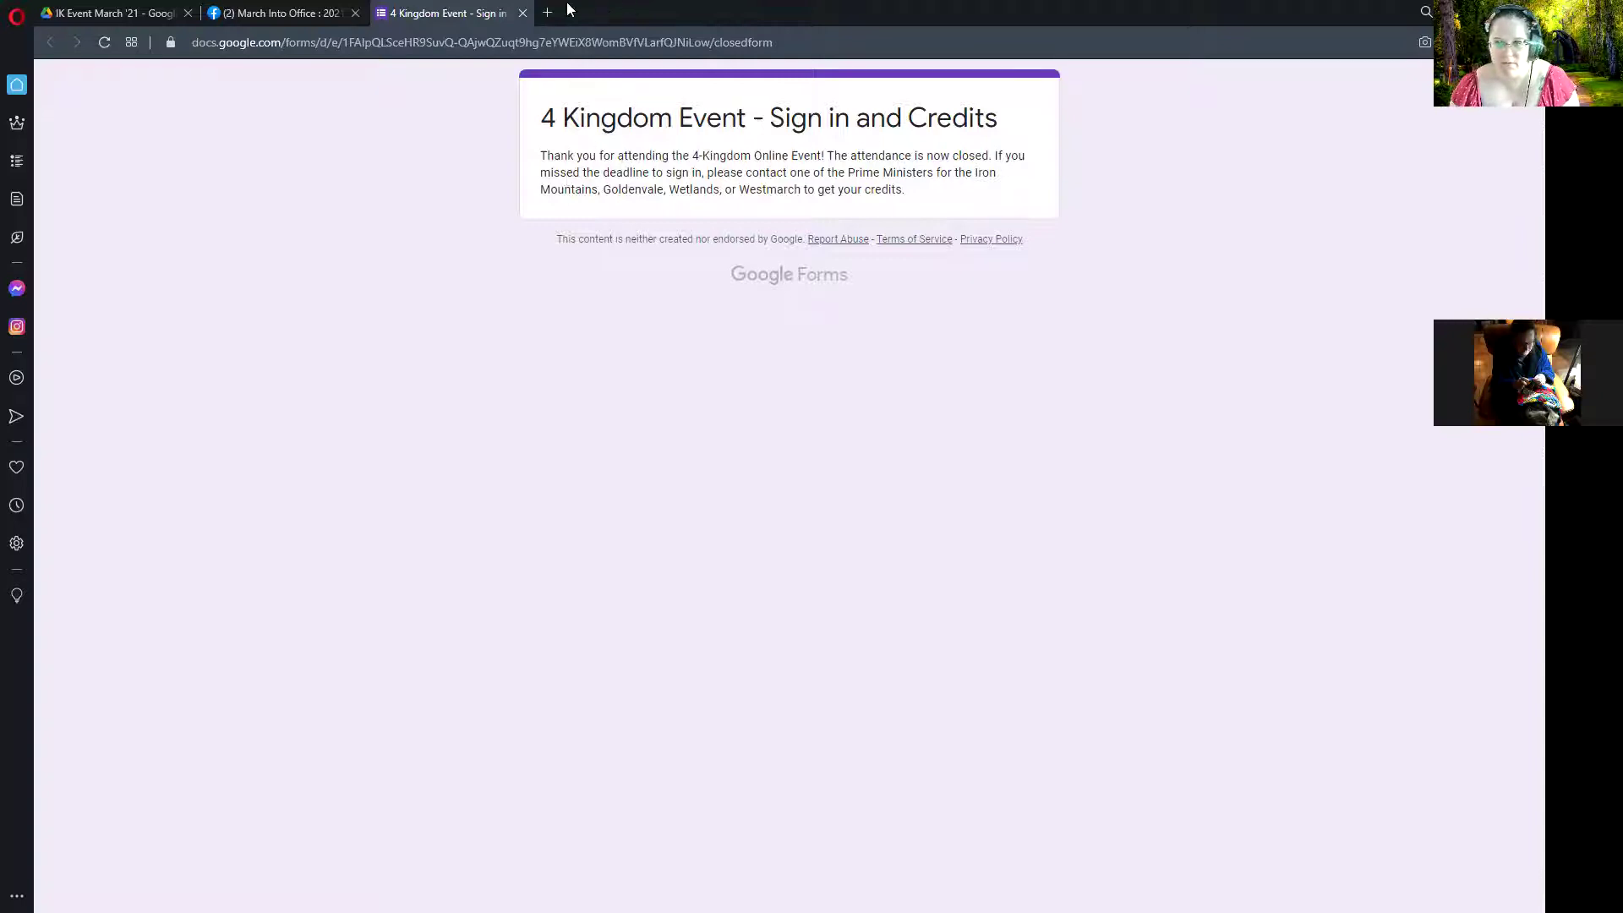
# - Close the sign-in form and open the schedule linked in the Facebook event's details
pyautogui.click(522, 14)
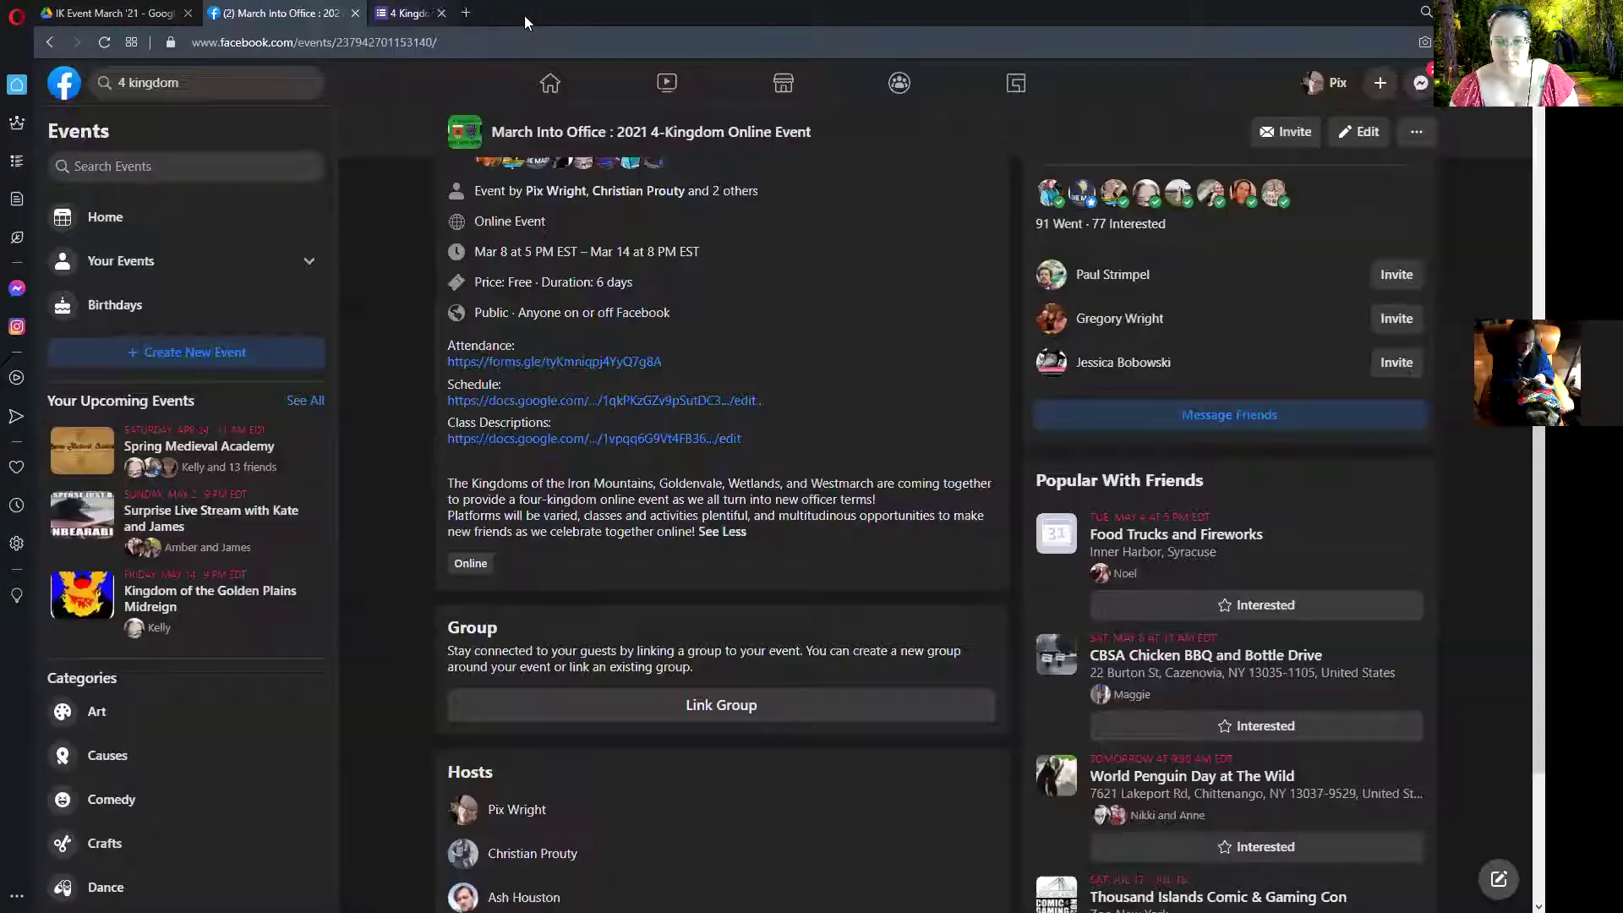
pyautogui.rightClick(557, 401)
pyautogui.click(609, 412)
pyautogui.click(443, 17)
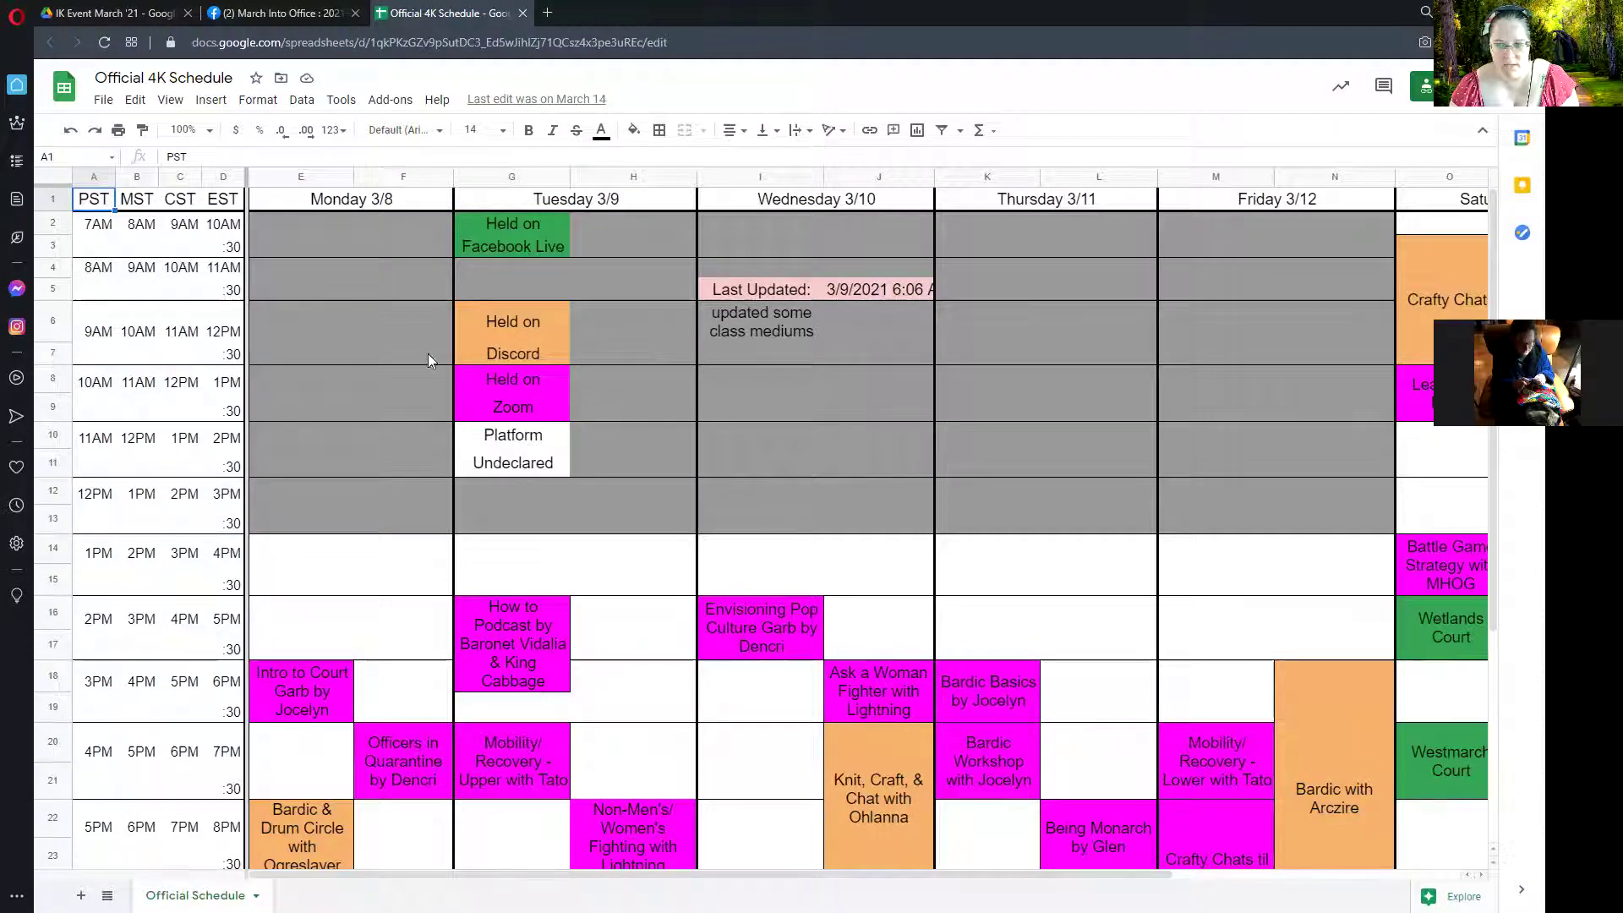
# - Examine the schedule's class time slots and platform colour key, and show the available cell fill colours
pyautogui.scroll(-5, 409, 364)
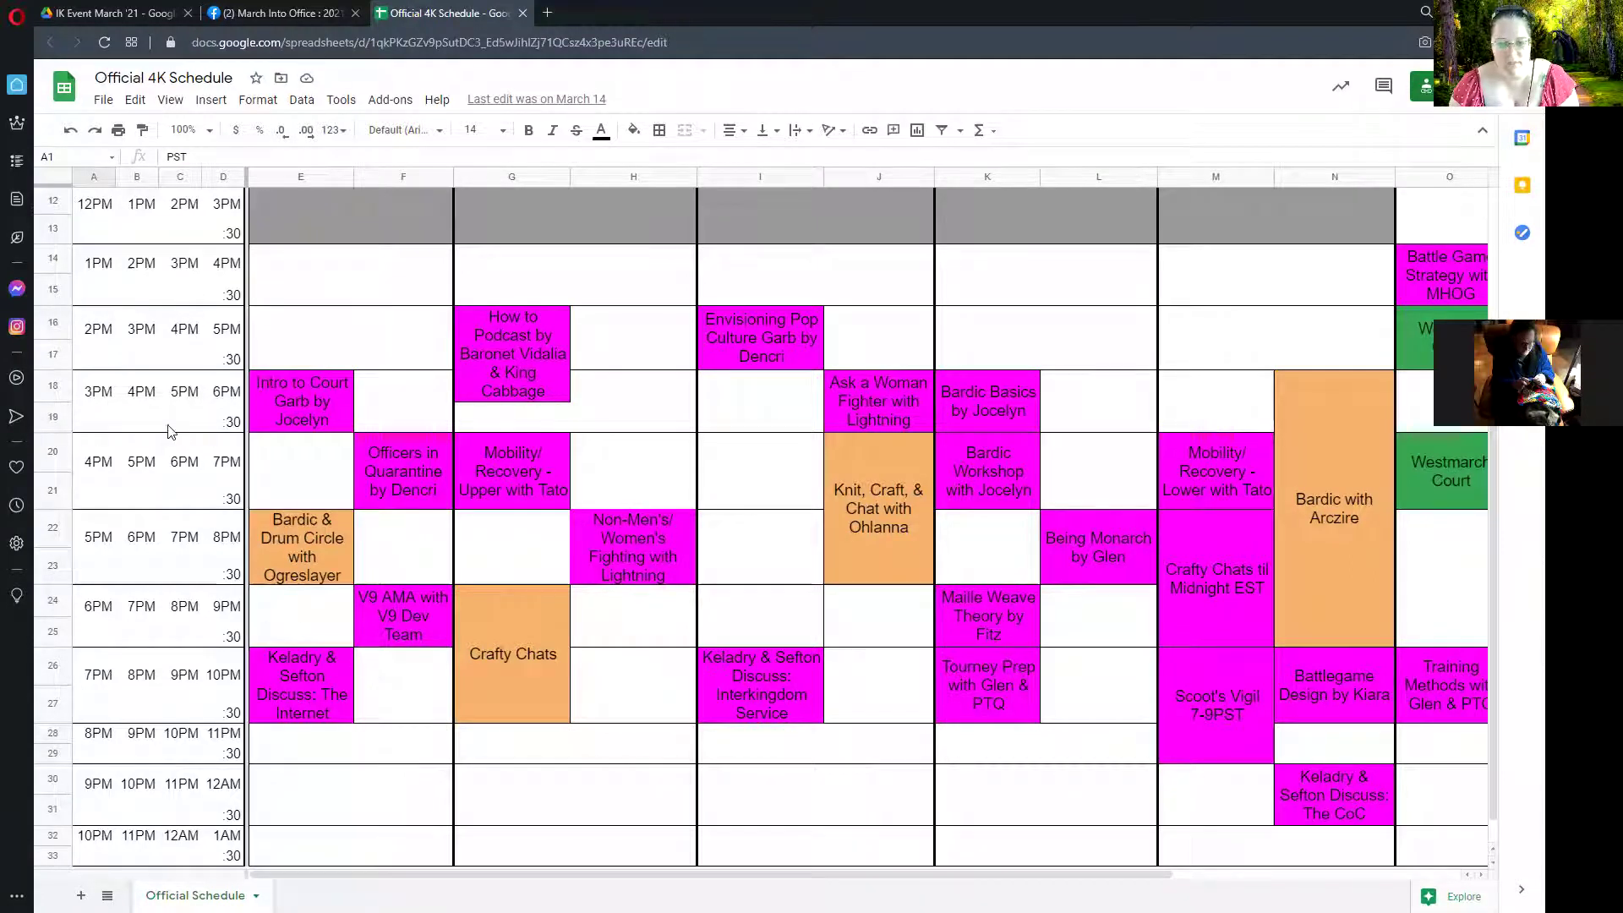
pyautogui.scroll(1, 127, 419)
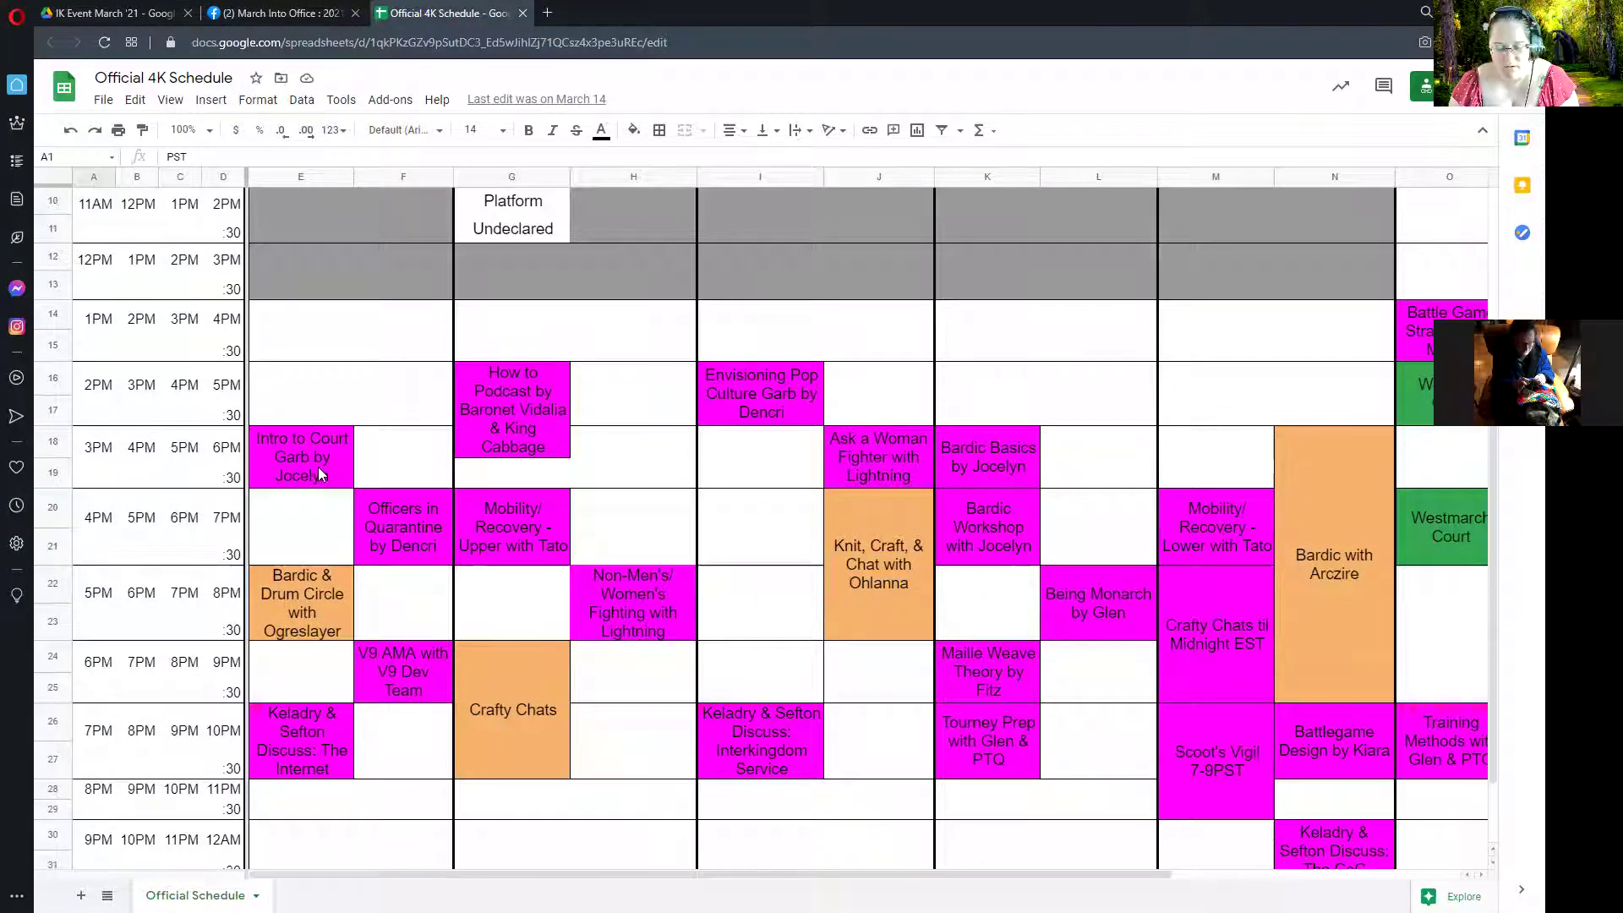
pyautogui.scroll(3, 333, 461)
pyautogui.scroll(2, 336, 468)
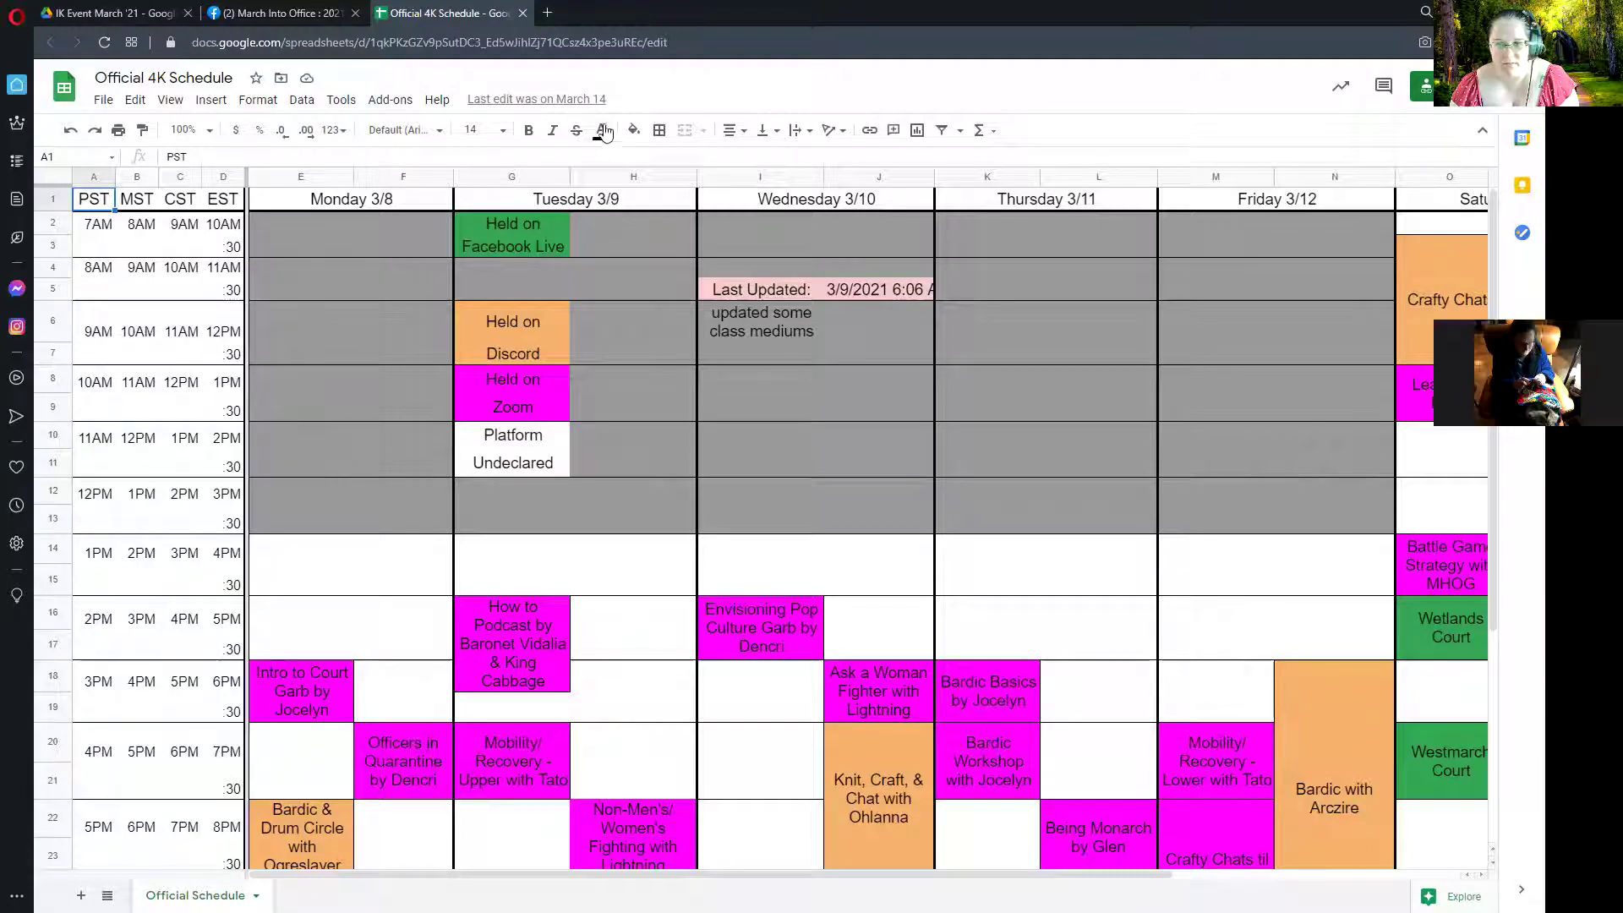
pyautogui.click(633, 129)
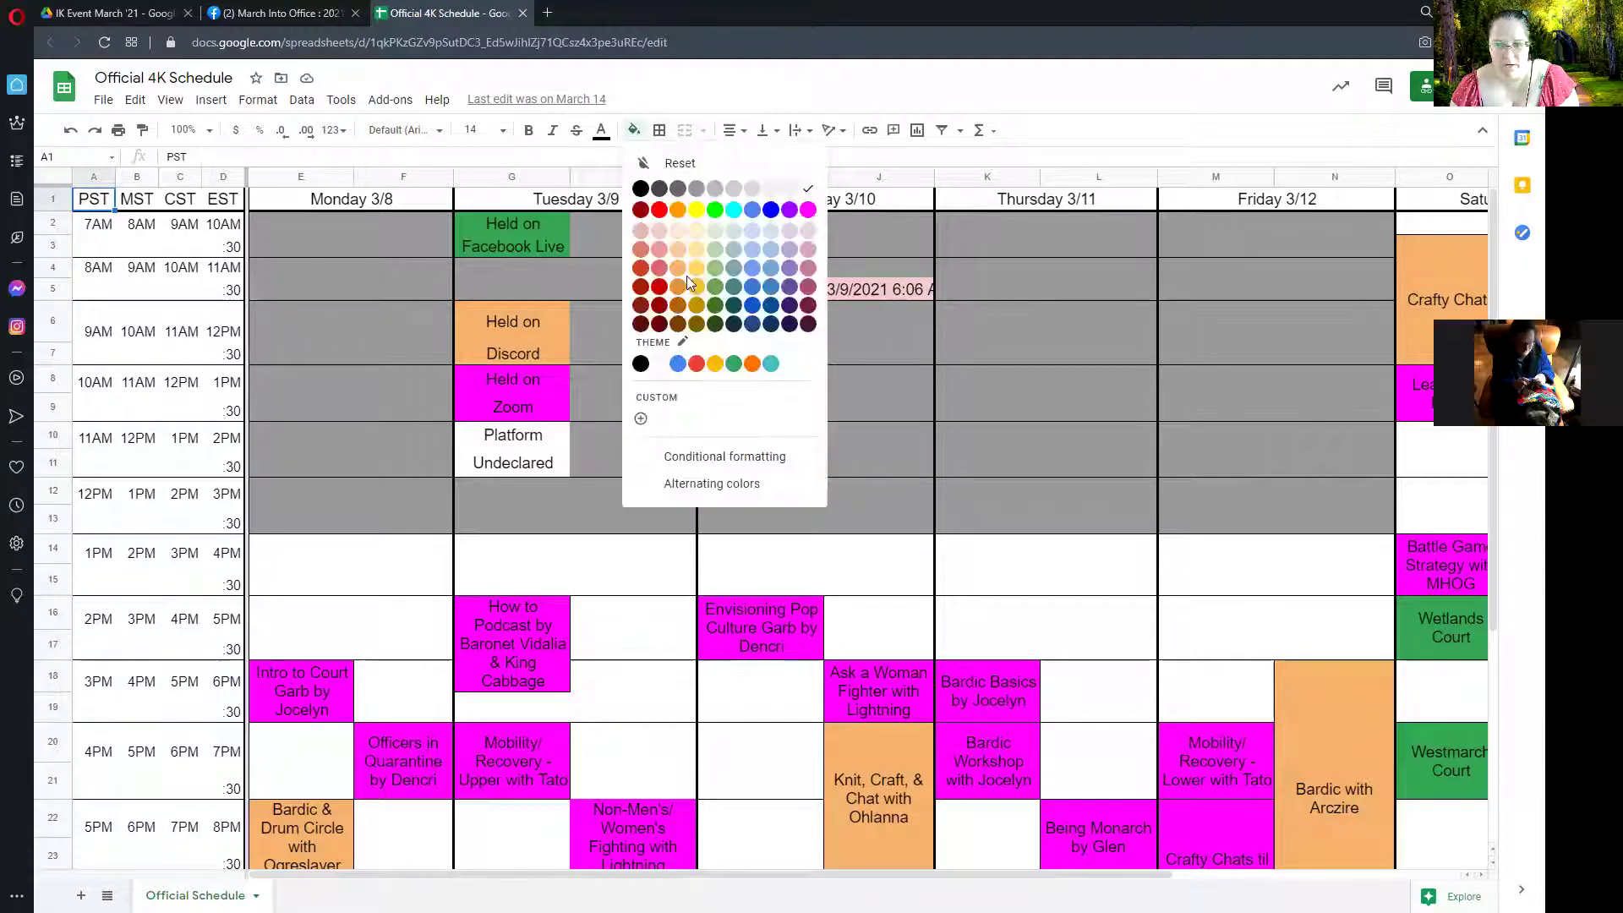
pyautogui.click(630, 131)
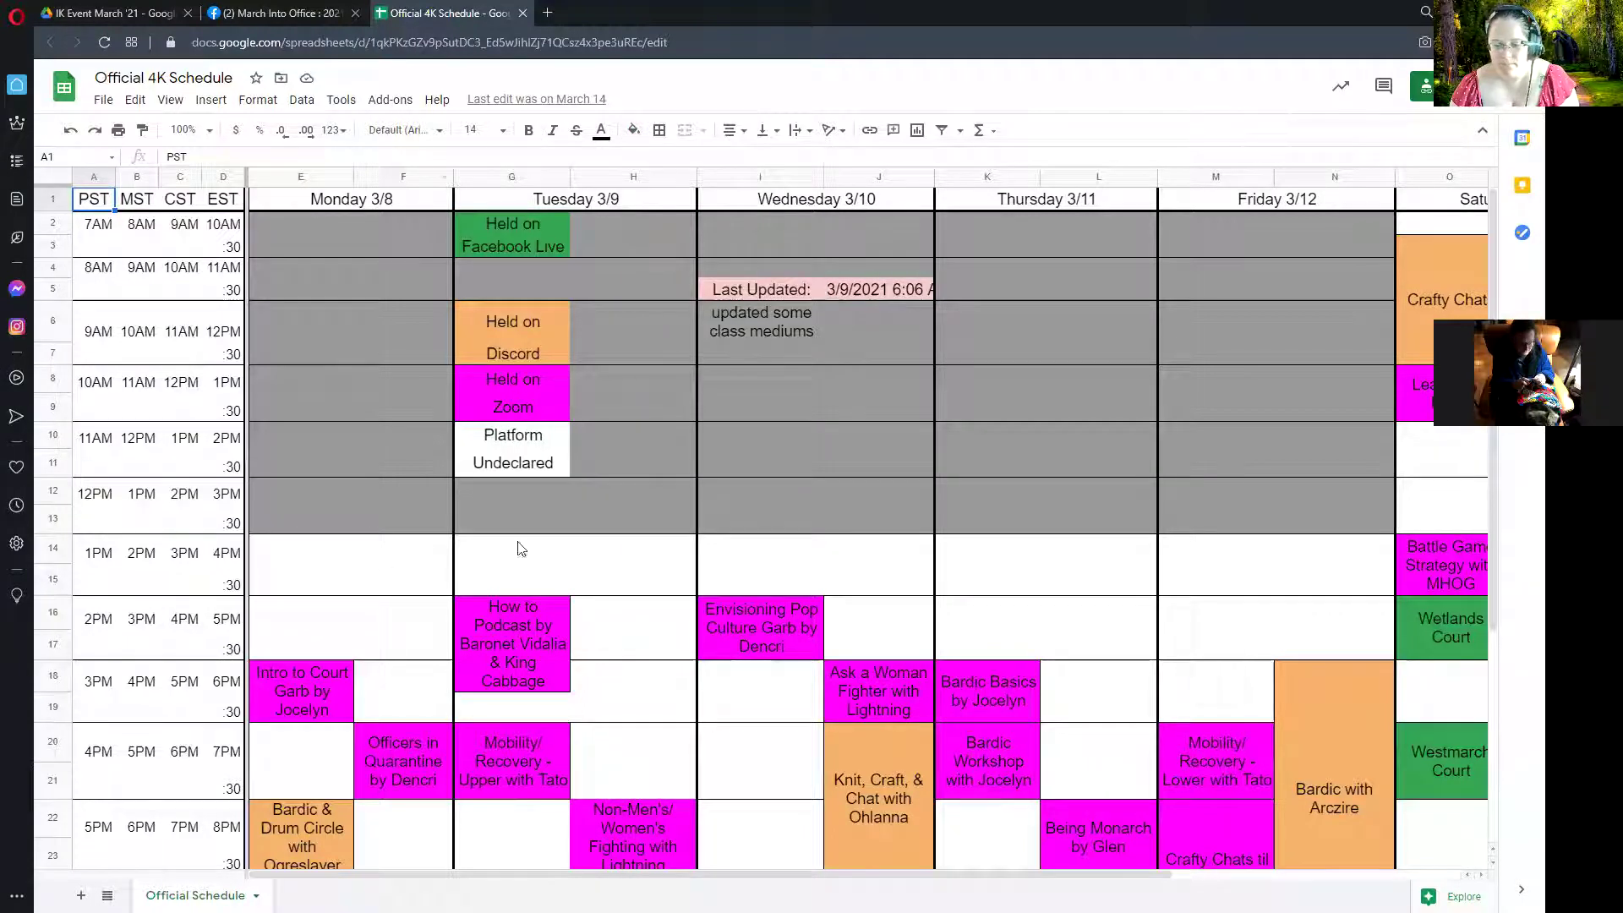
# - Close the schedule and open the event's linked class descriptions document to examine its first entries
pyautogui.click(523, 13)
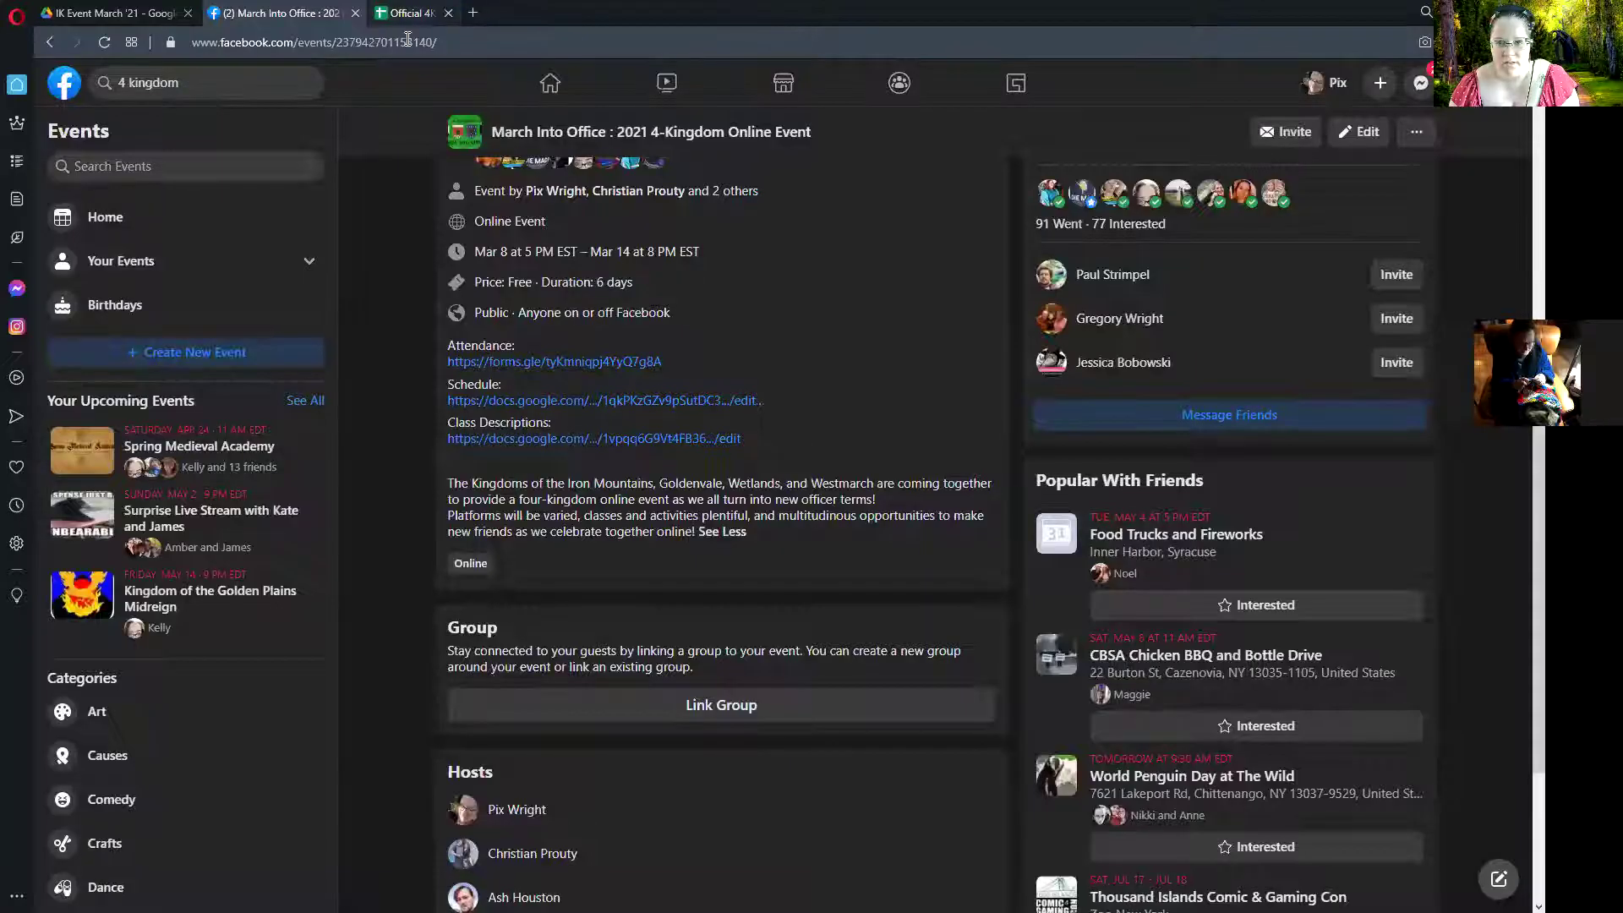
pyautogui.click(544, 446)
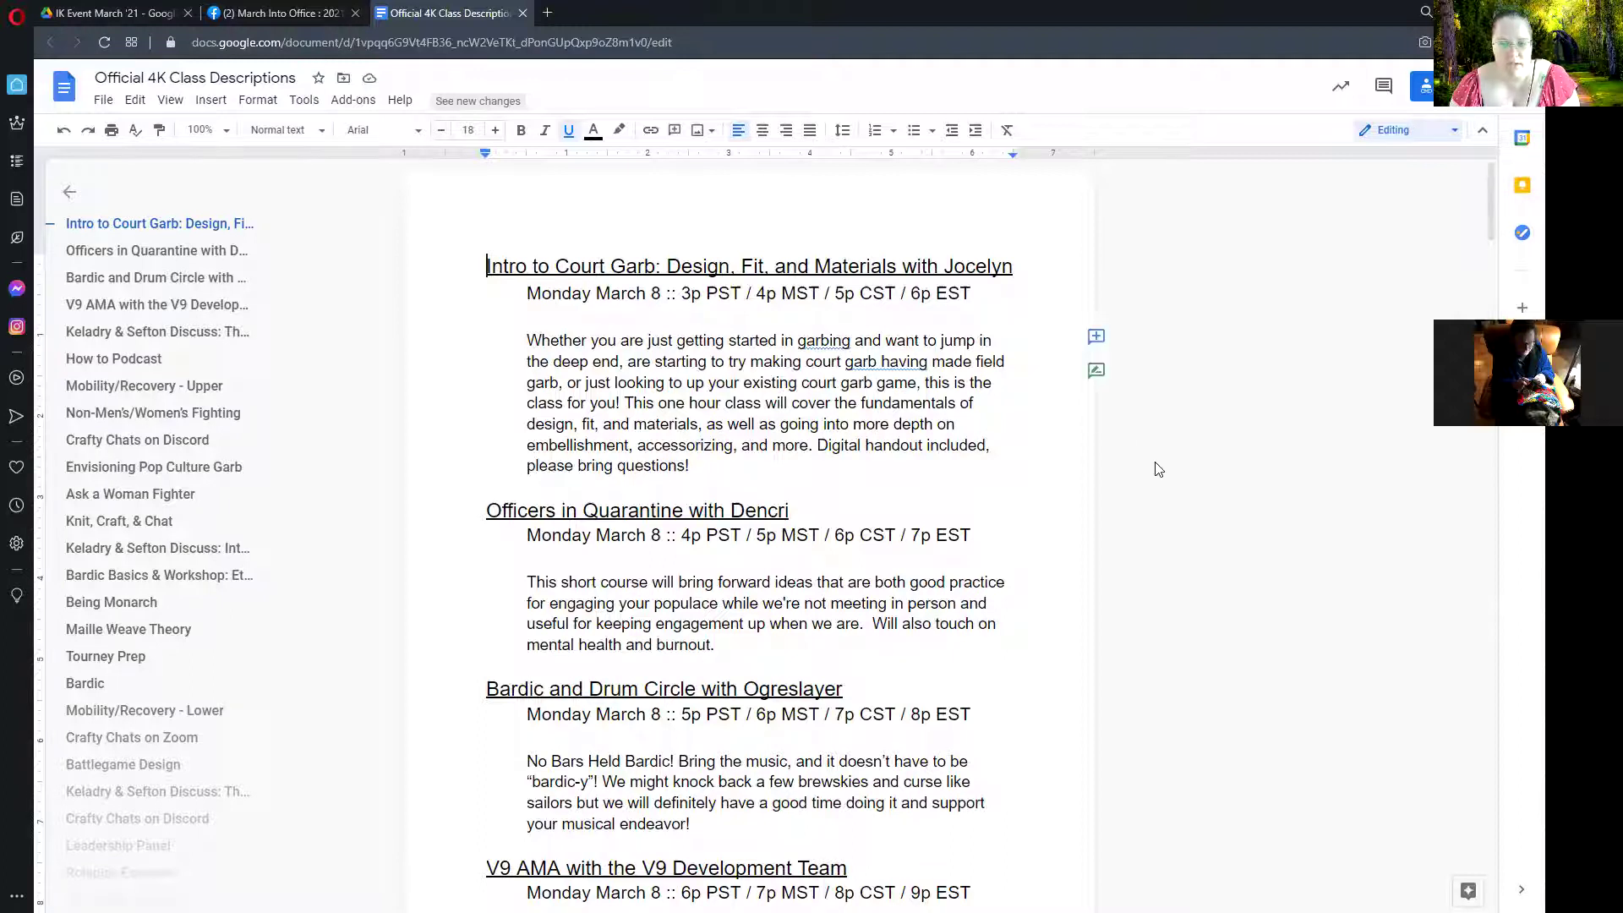
pyautogui.scroll(-1, 1158, 469)
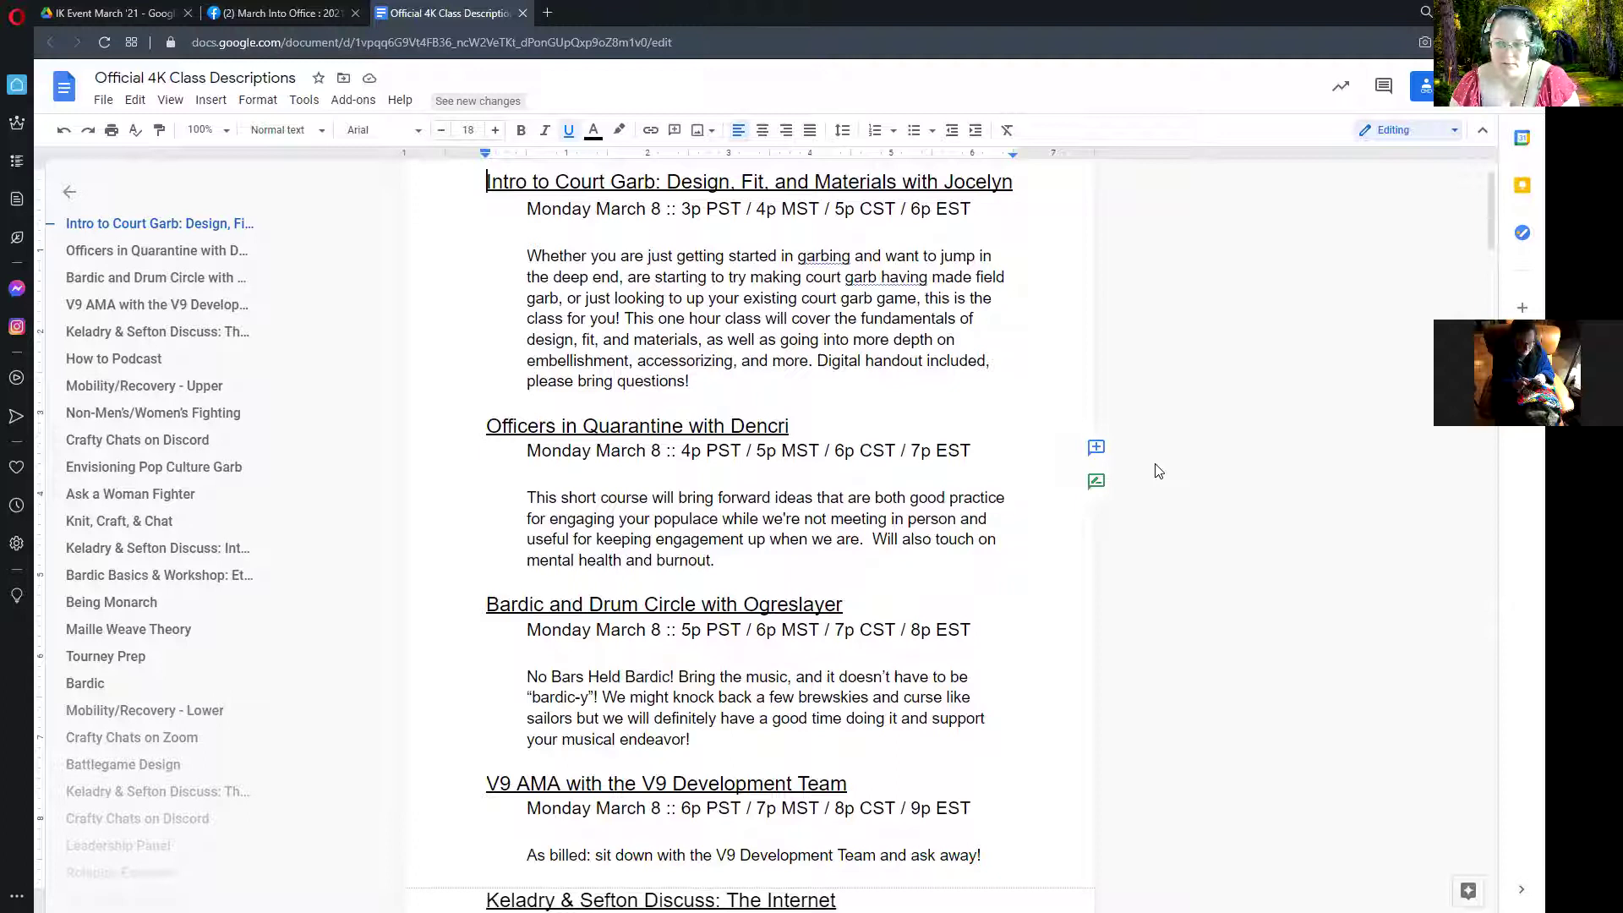
pyautogui.scroll(-1, 1158, 471)
pyautogui.scroll(2, 1155, 468)
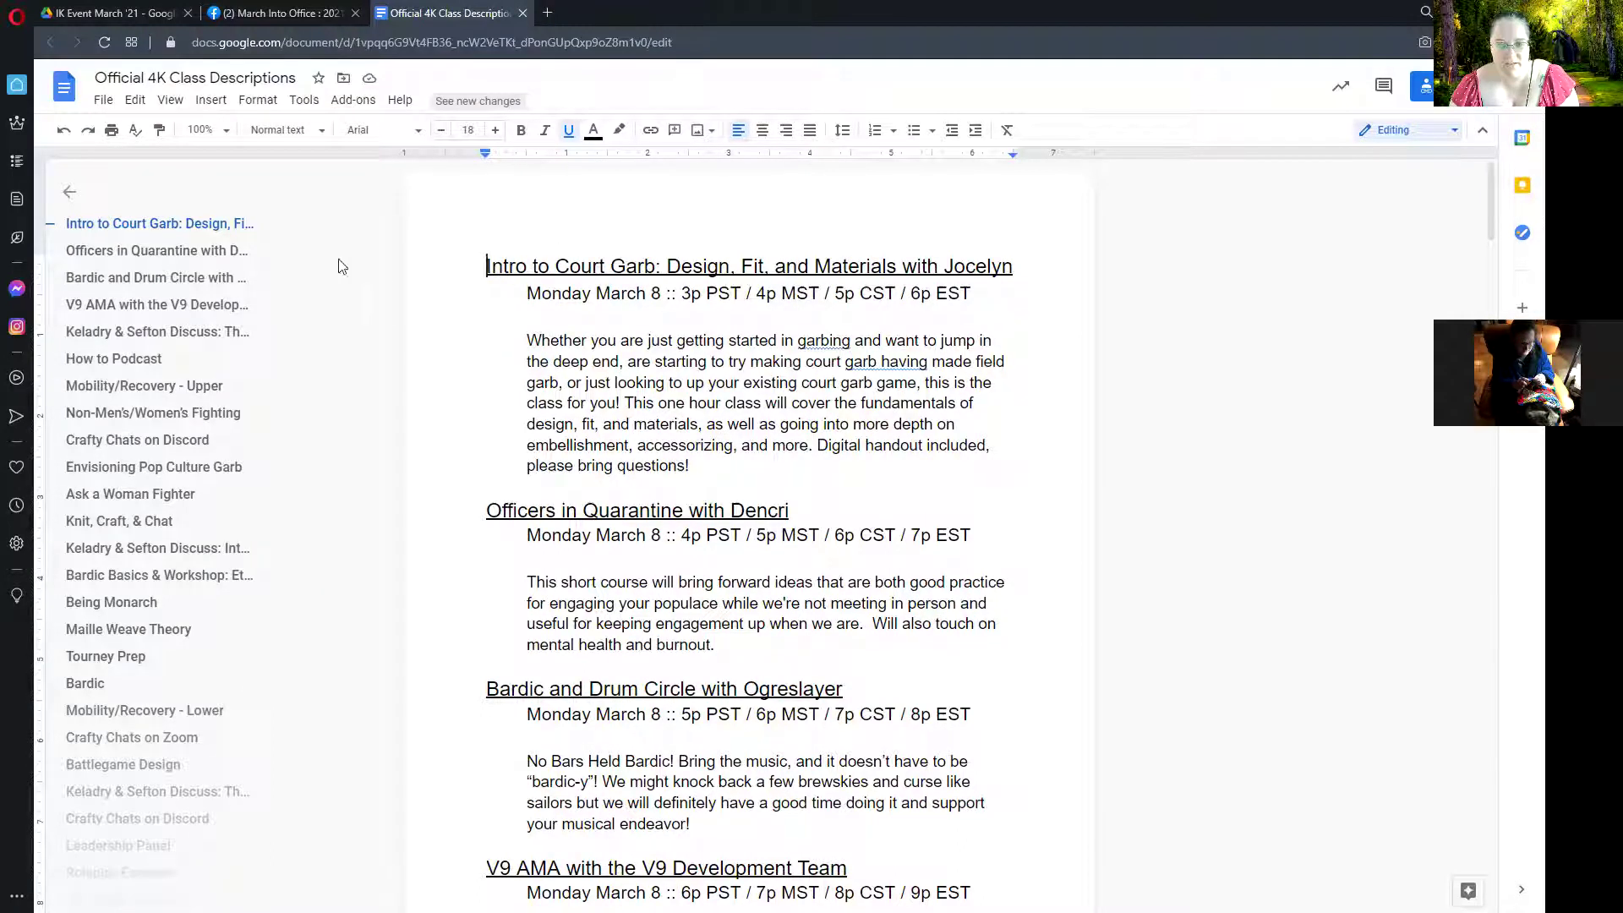
# - Jump to the Crafty Chats on Zoom entry using the class descriptions' document outline
pyautogui.scroll(-1, 194, 553)
pyautogui.scroll(-3, 194, 552)
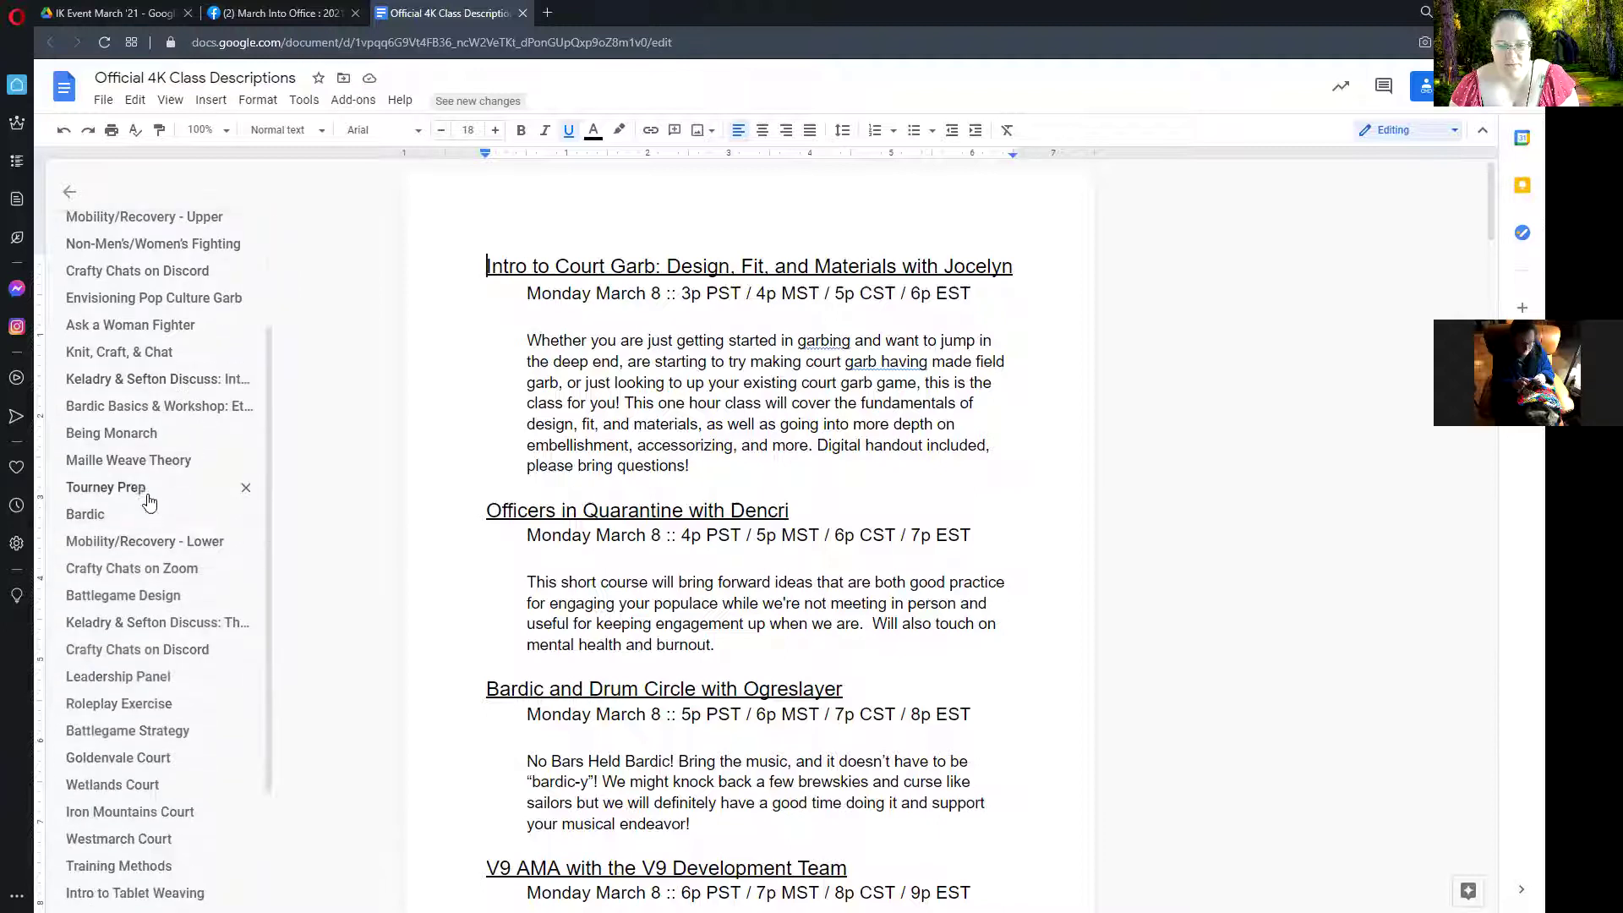
pyautogui.click(112, 569)
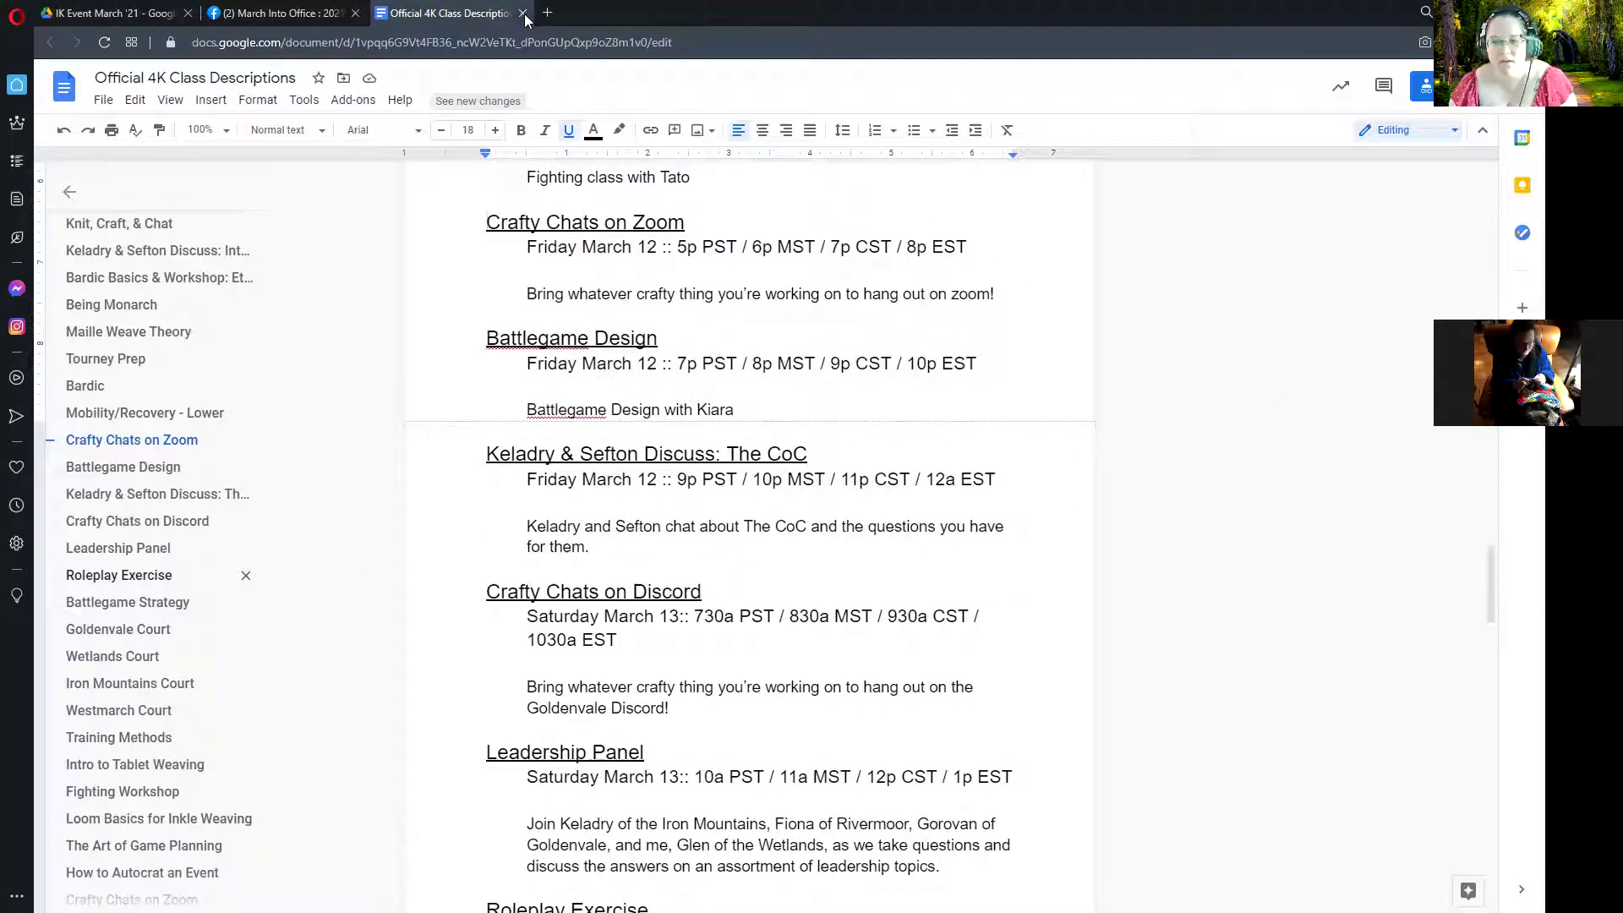
# - Close the class descriptions and open the March IK Event form from the IK Event March '21 Drive folder
pyautogui.hotkey('ctrl', 'shift', 'Tab')
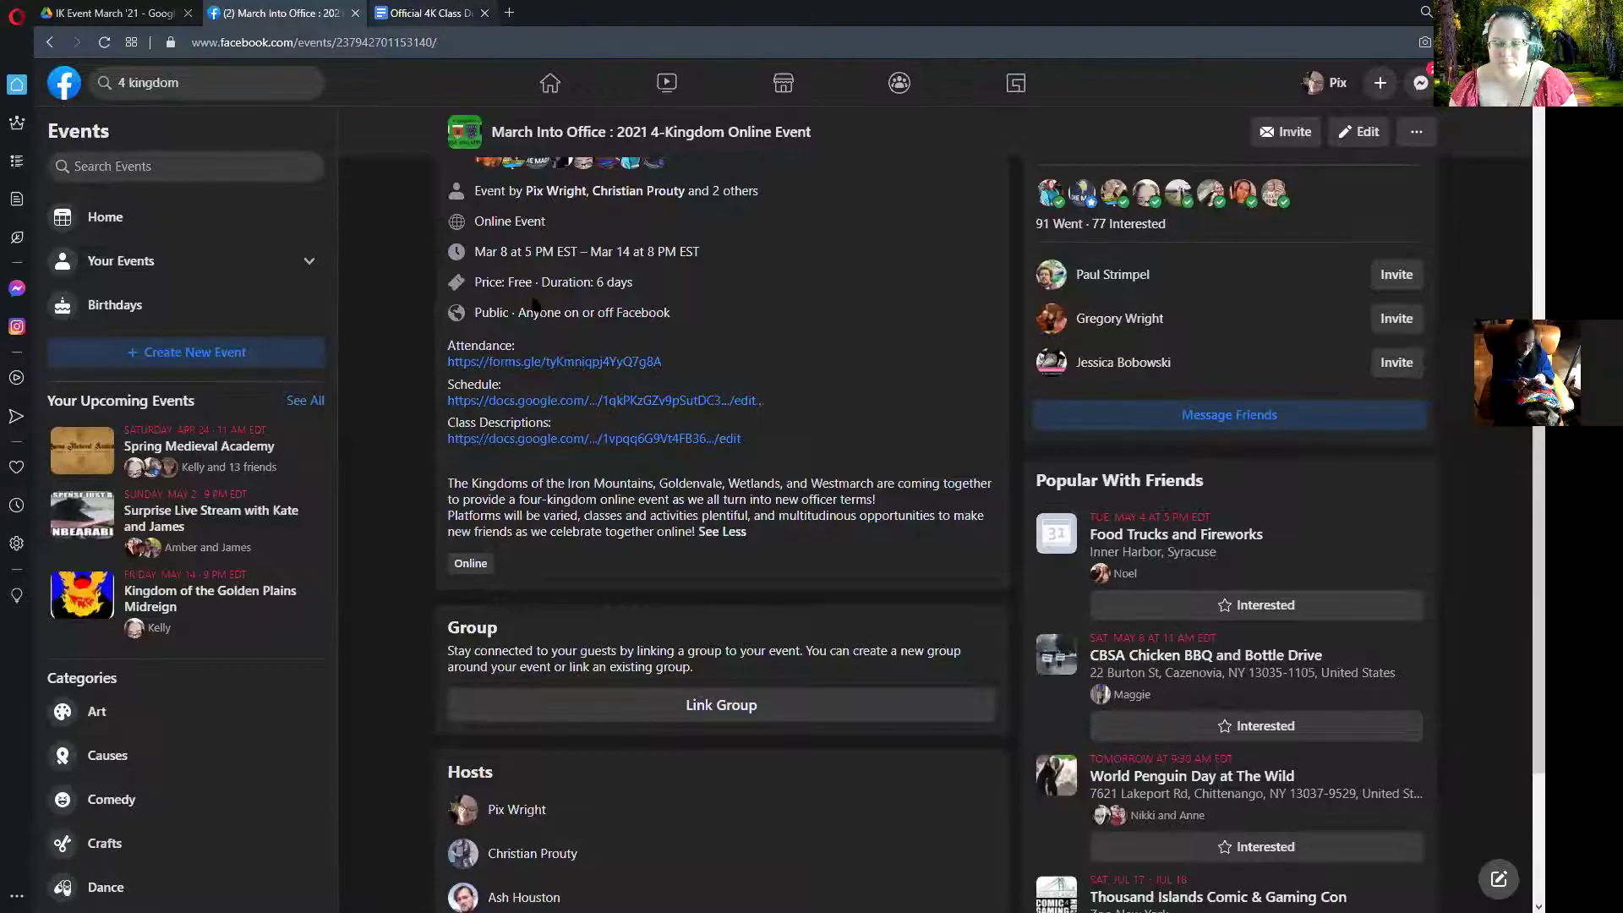
pyautogui.click(124, 16)
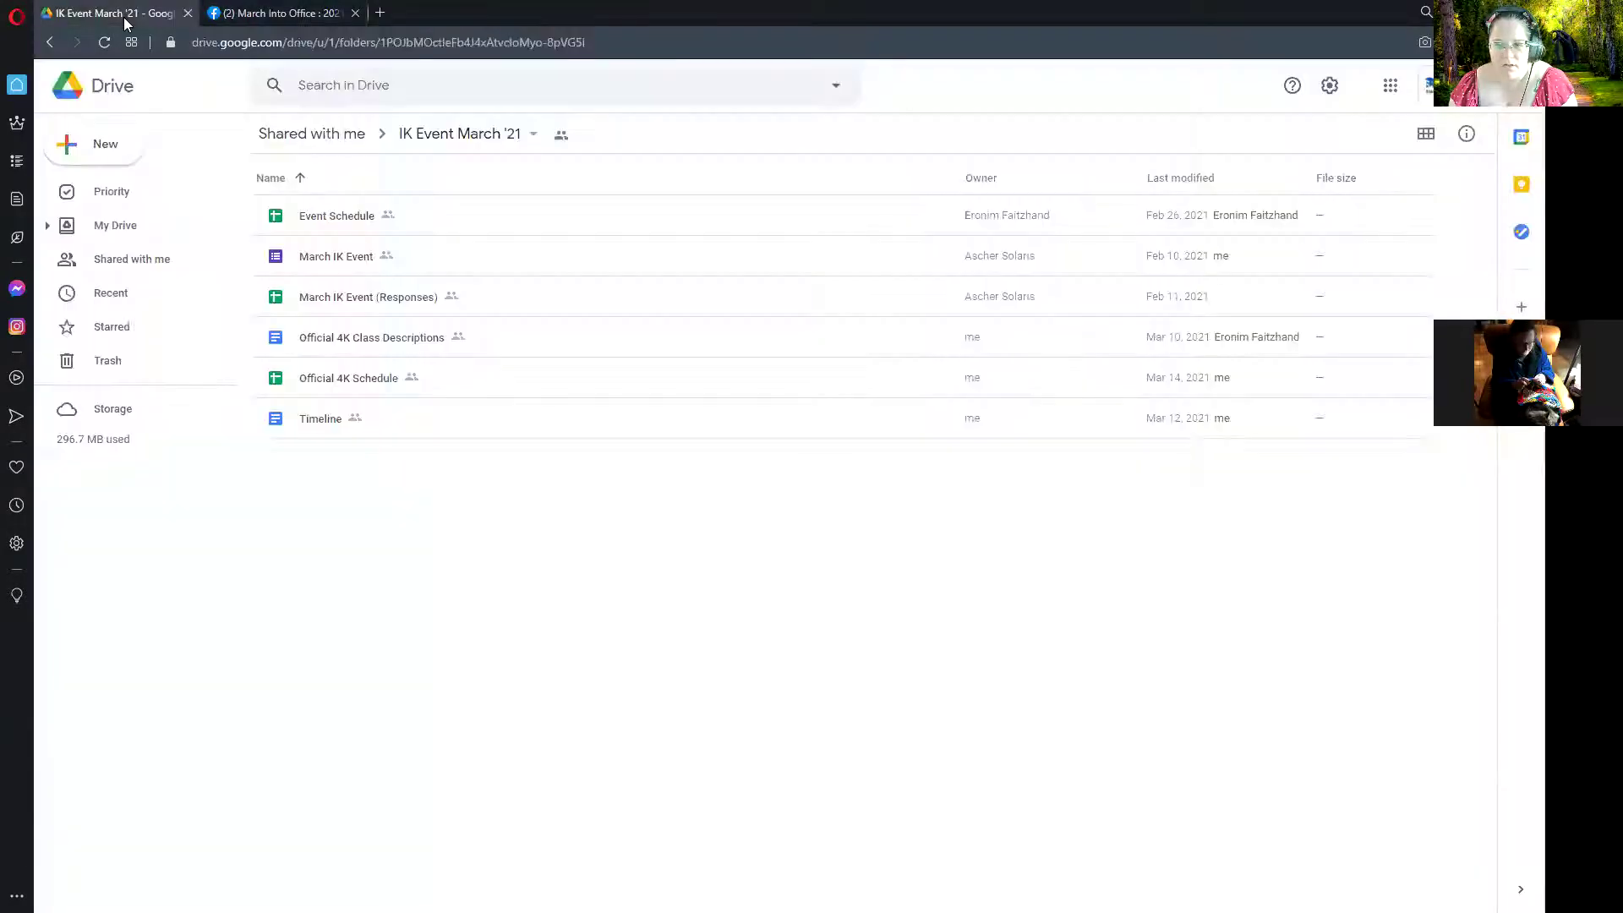
pyautogui.doubleClick(314, 257)
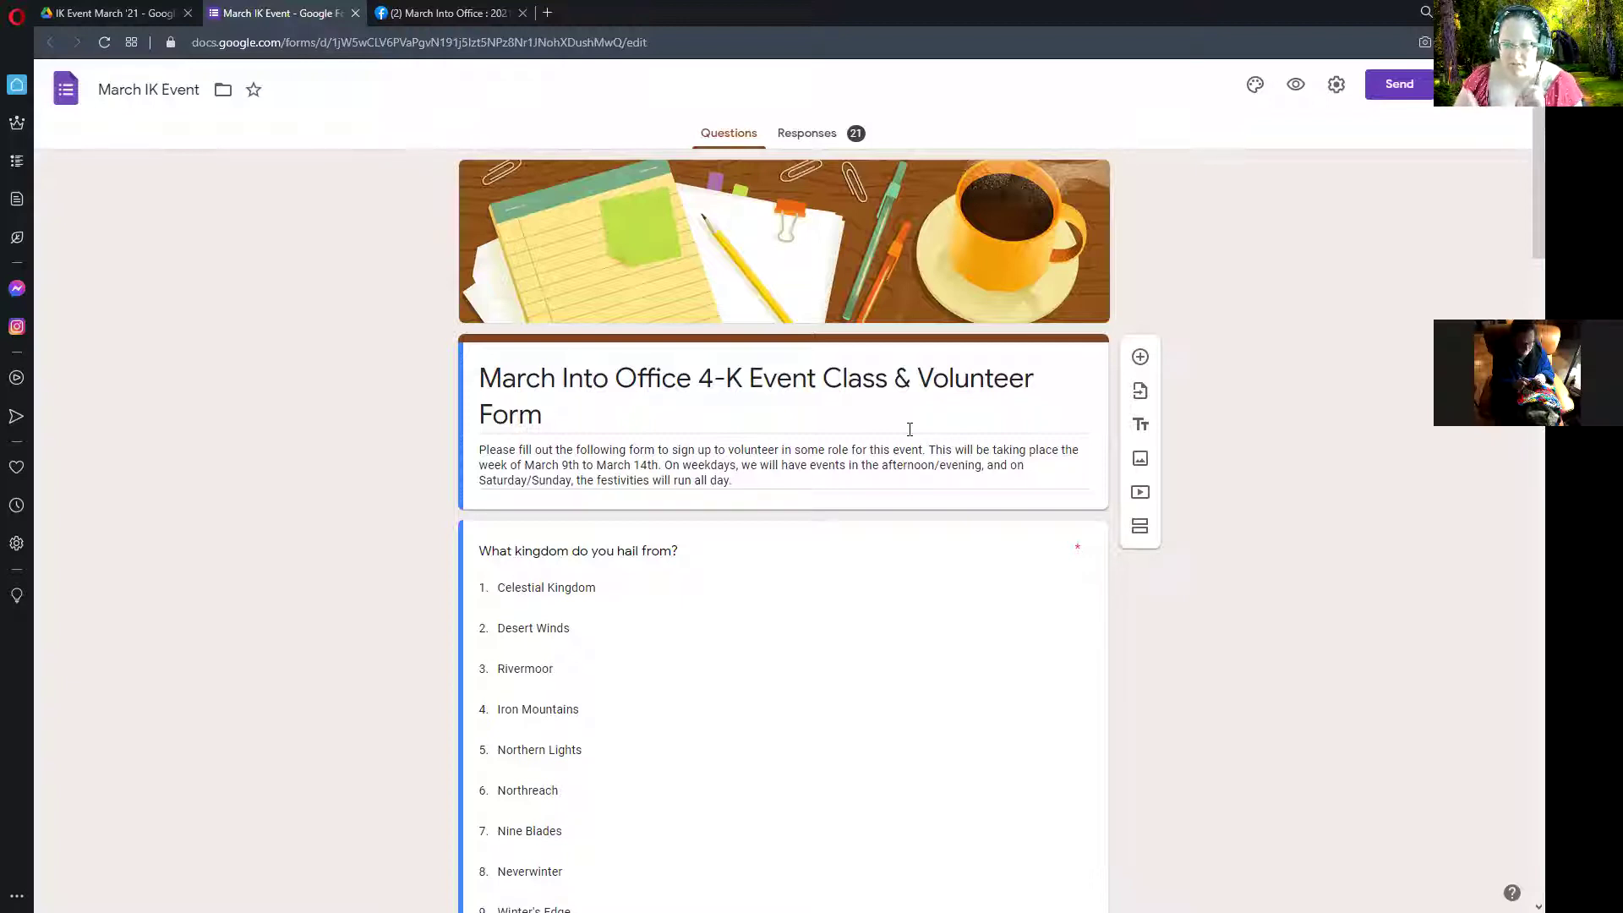
# - Examine the volunteer form's questions on kingdom, contact method, digital event experience, interests, preferred platform and time zone
pyautogui.scroll(-15, 470, 525)
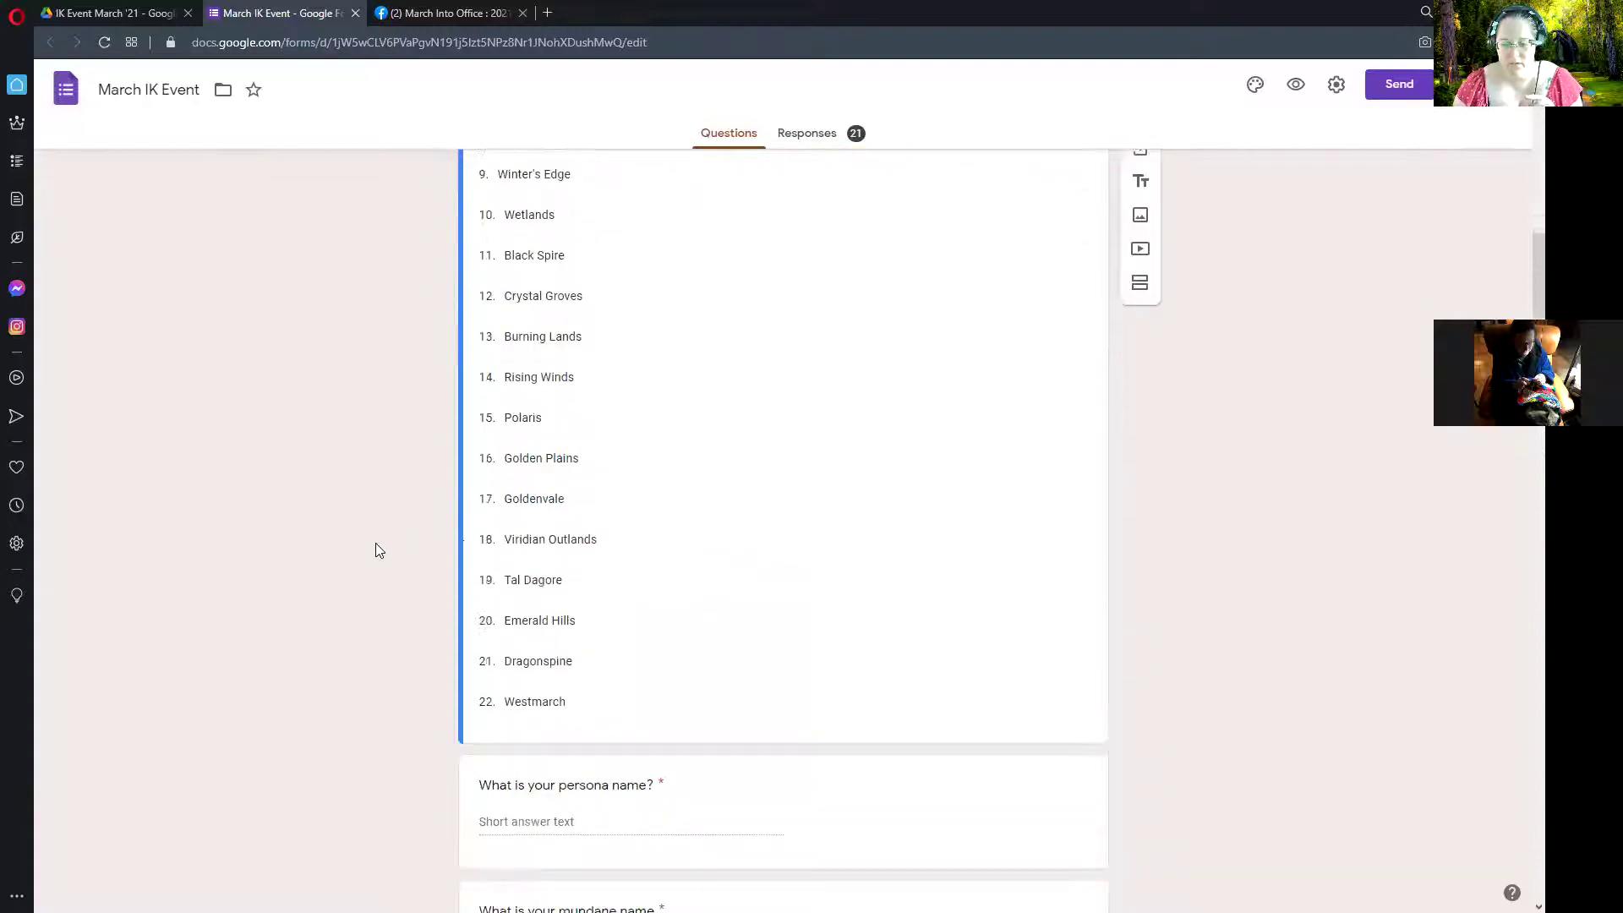
pyautogui.scroll(-4, 376, 545)
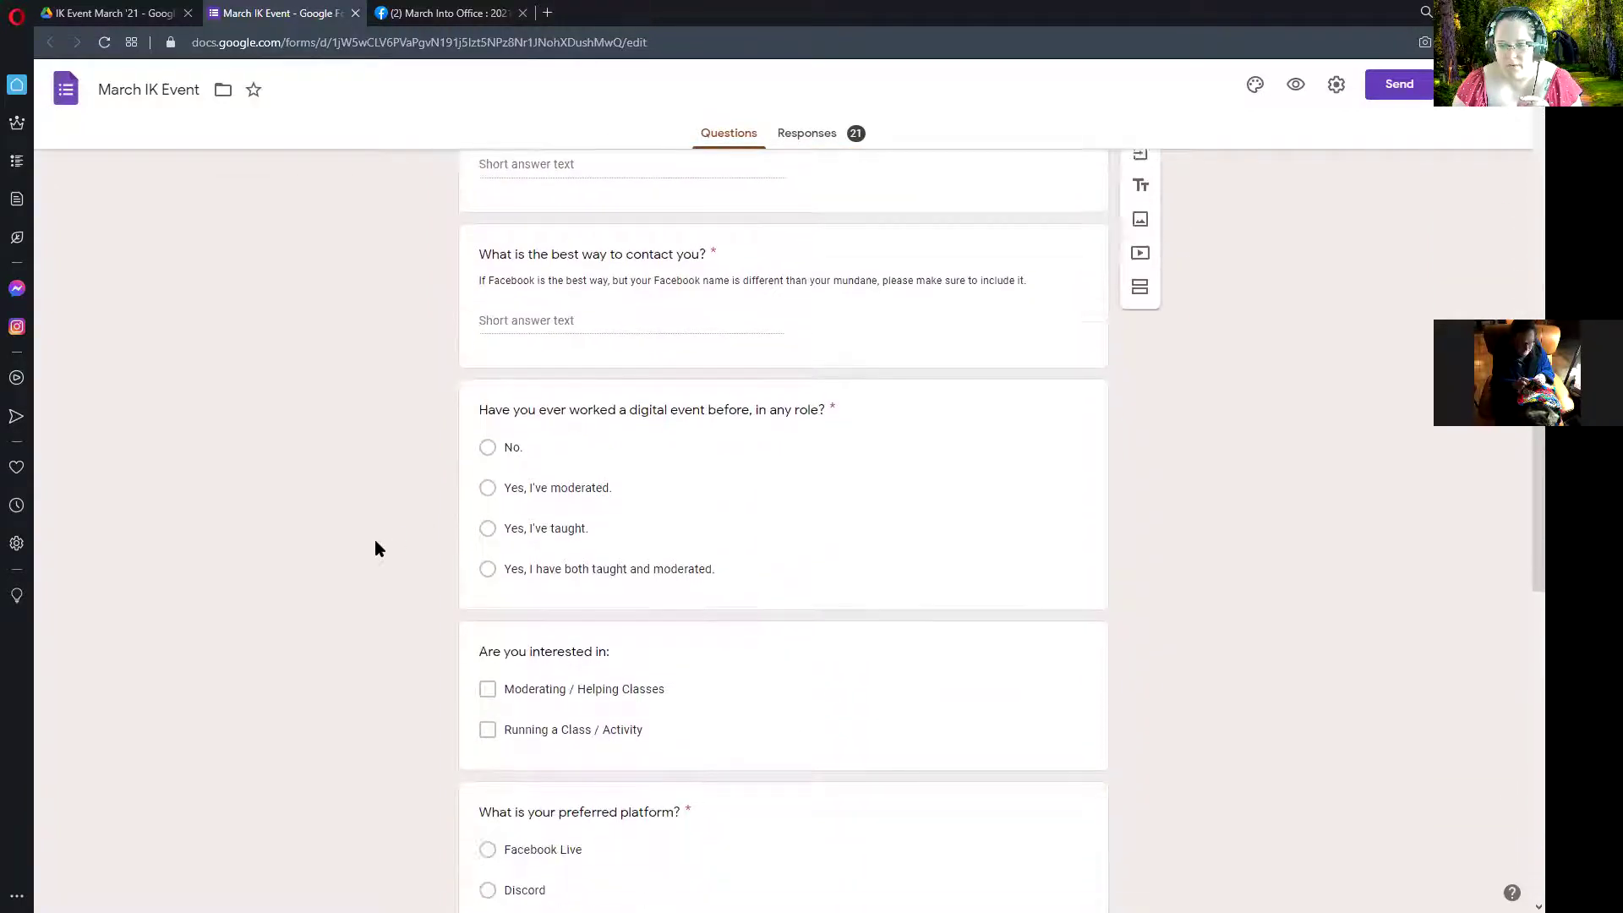
pyautogui.scroll(-1, 377, 540)
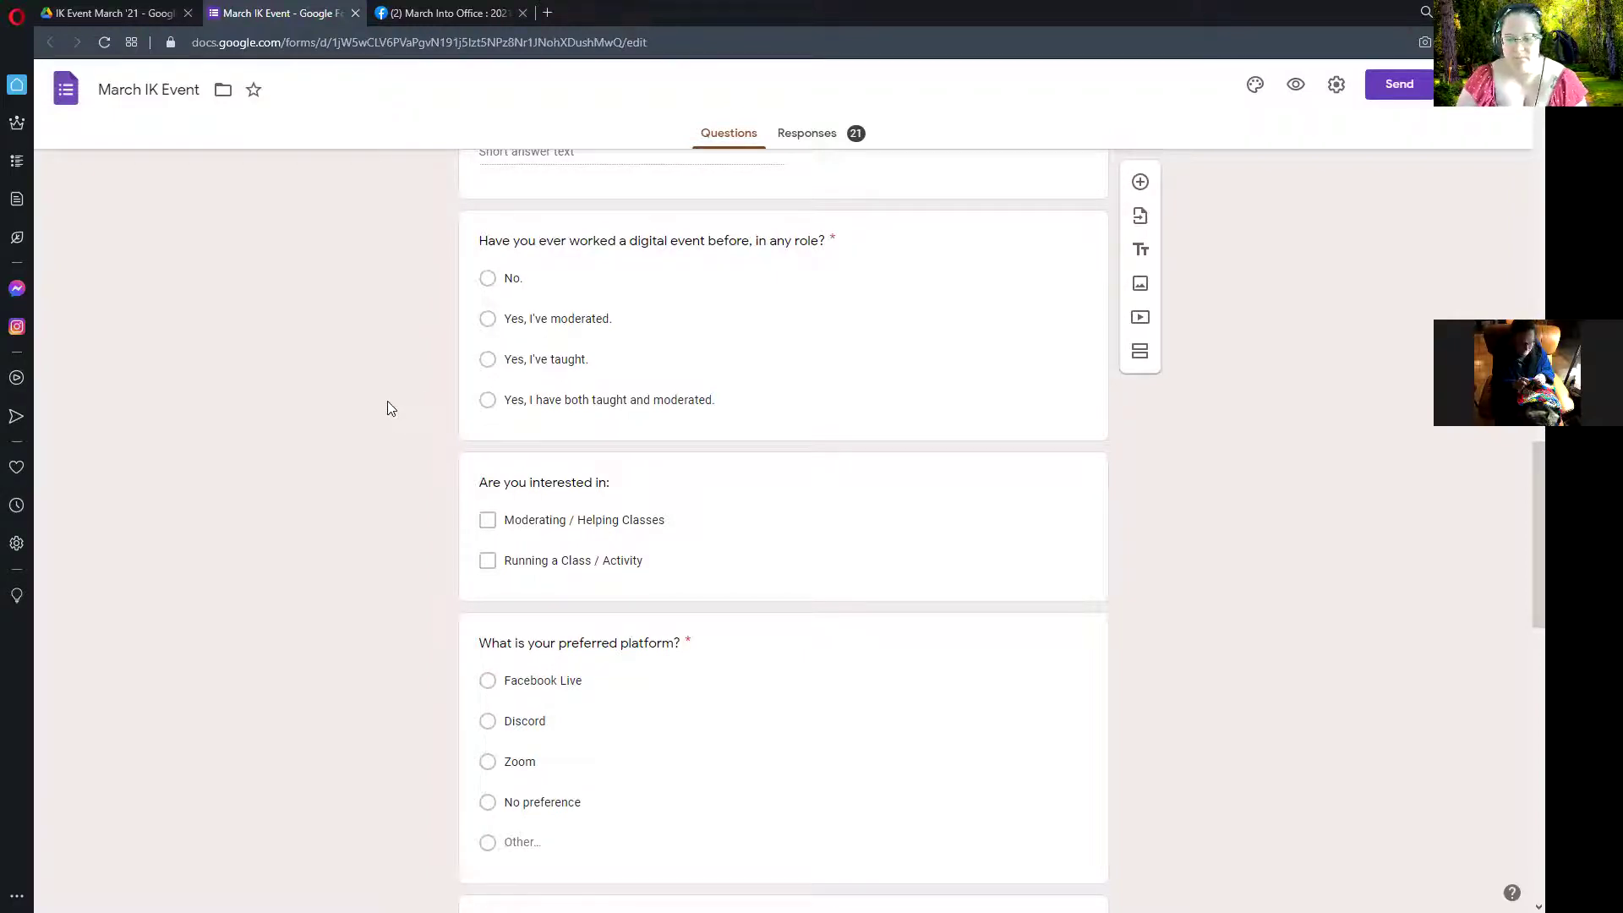
pyautogui.scroll(-4, 375, 405)
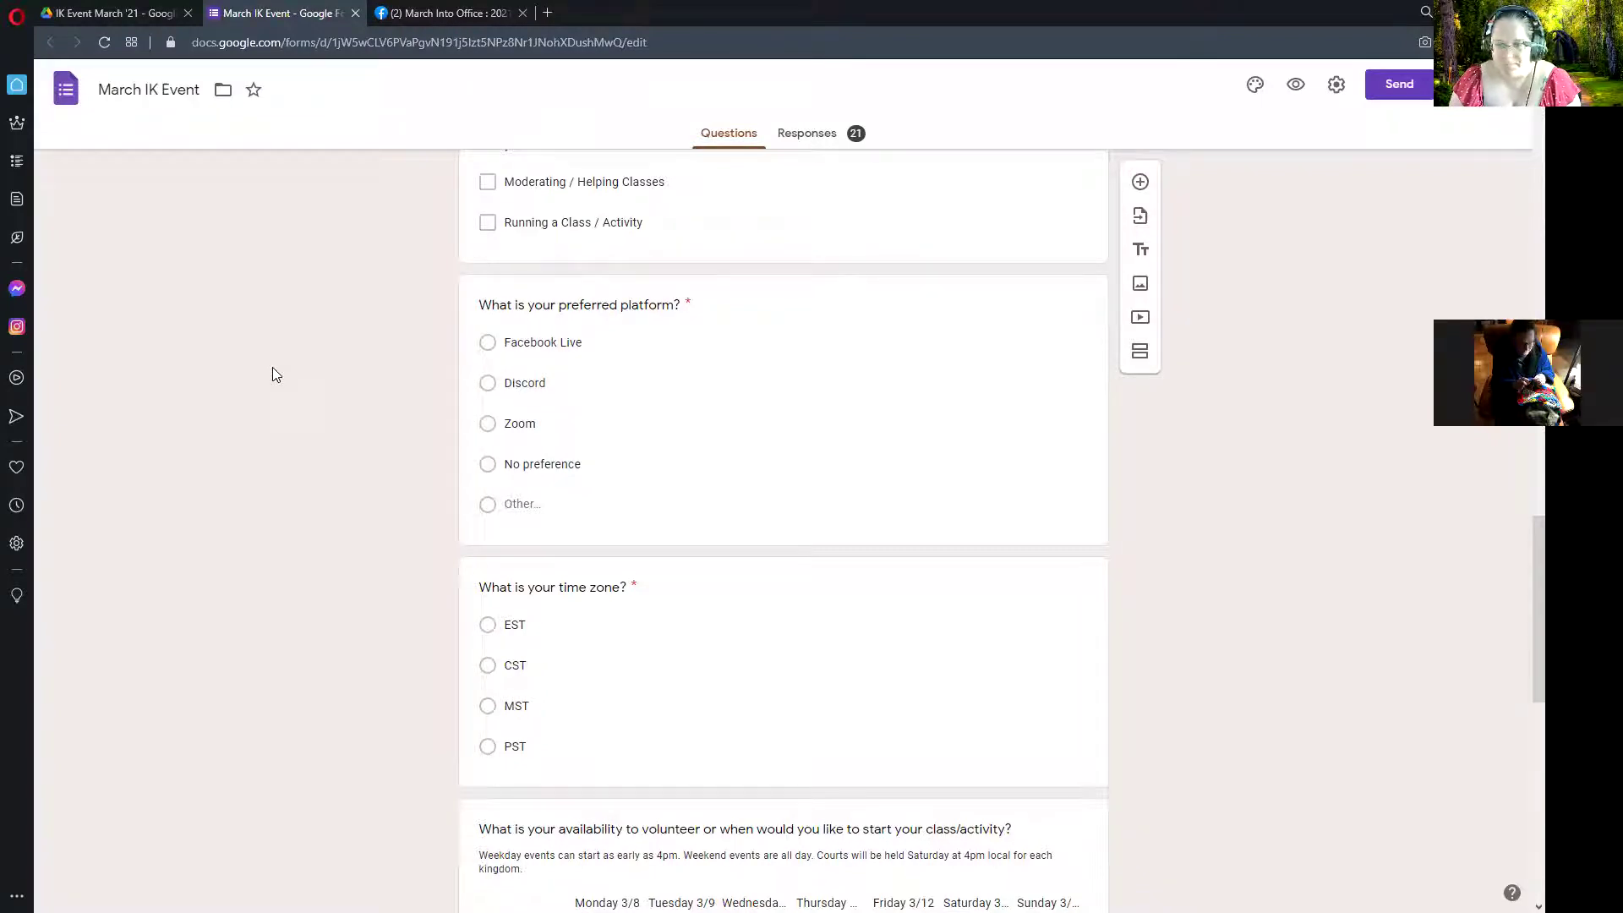
pyautogui.scroll(-3, 262, 376)
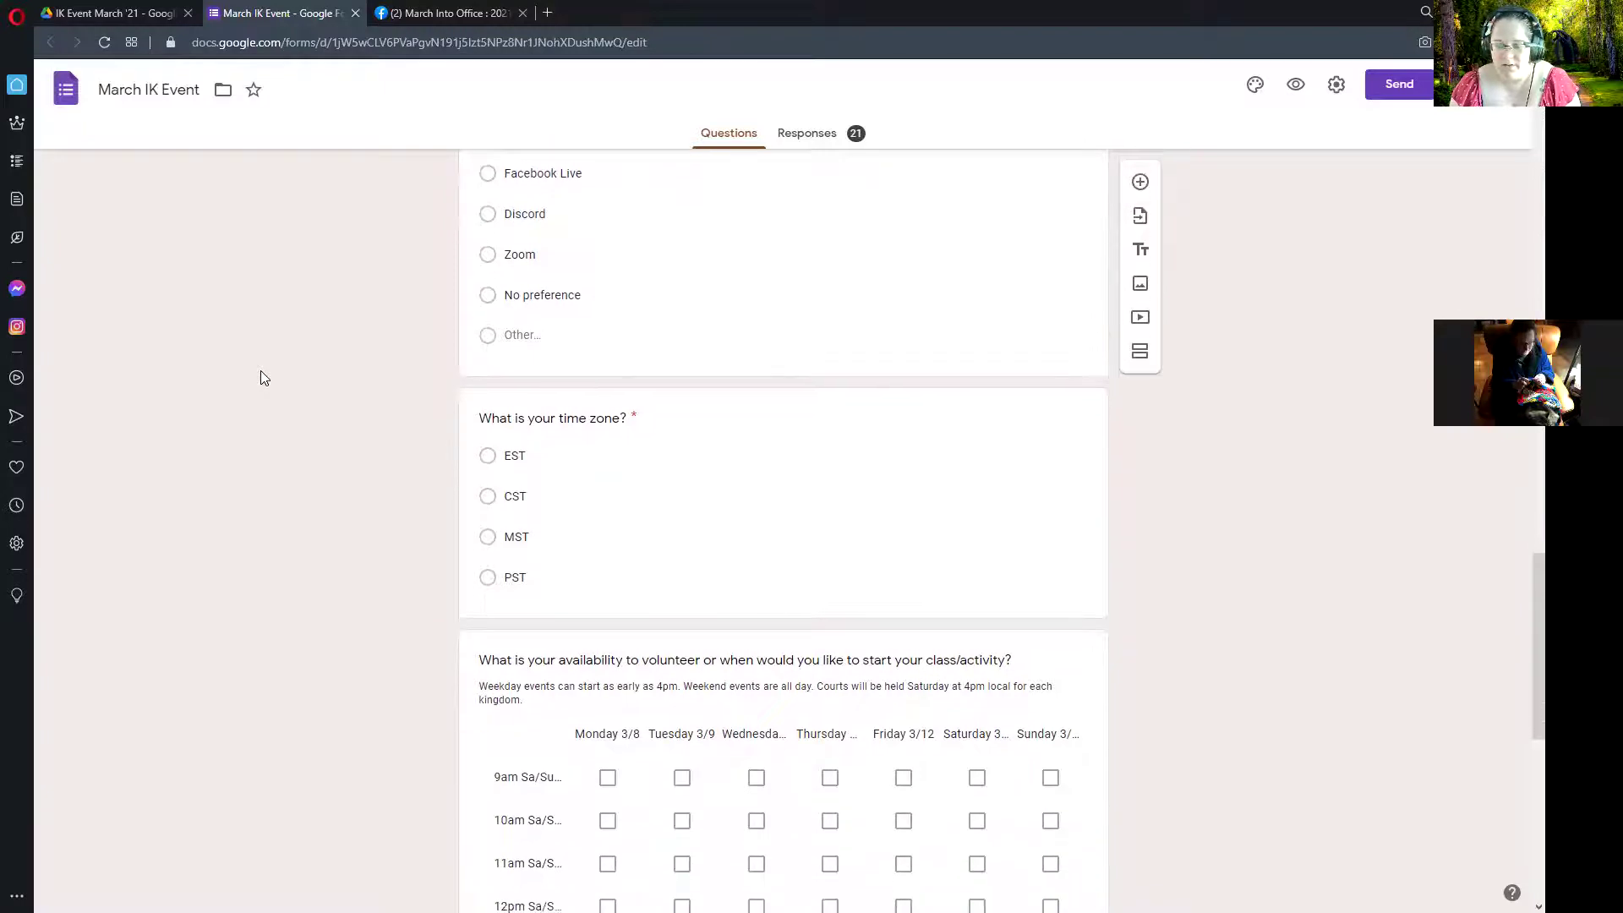
pyautogui.scroll(2, 262, 376)
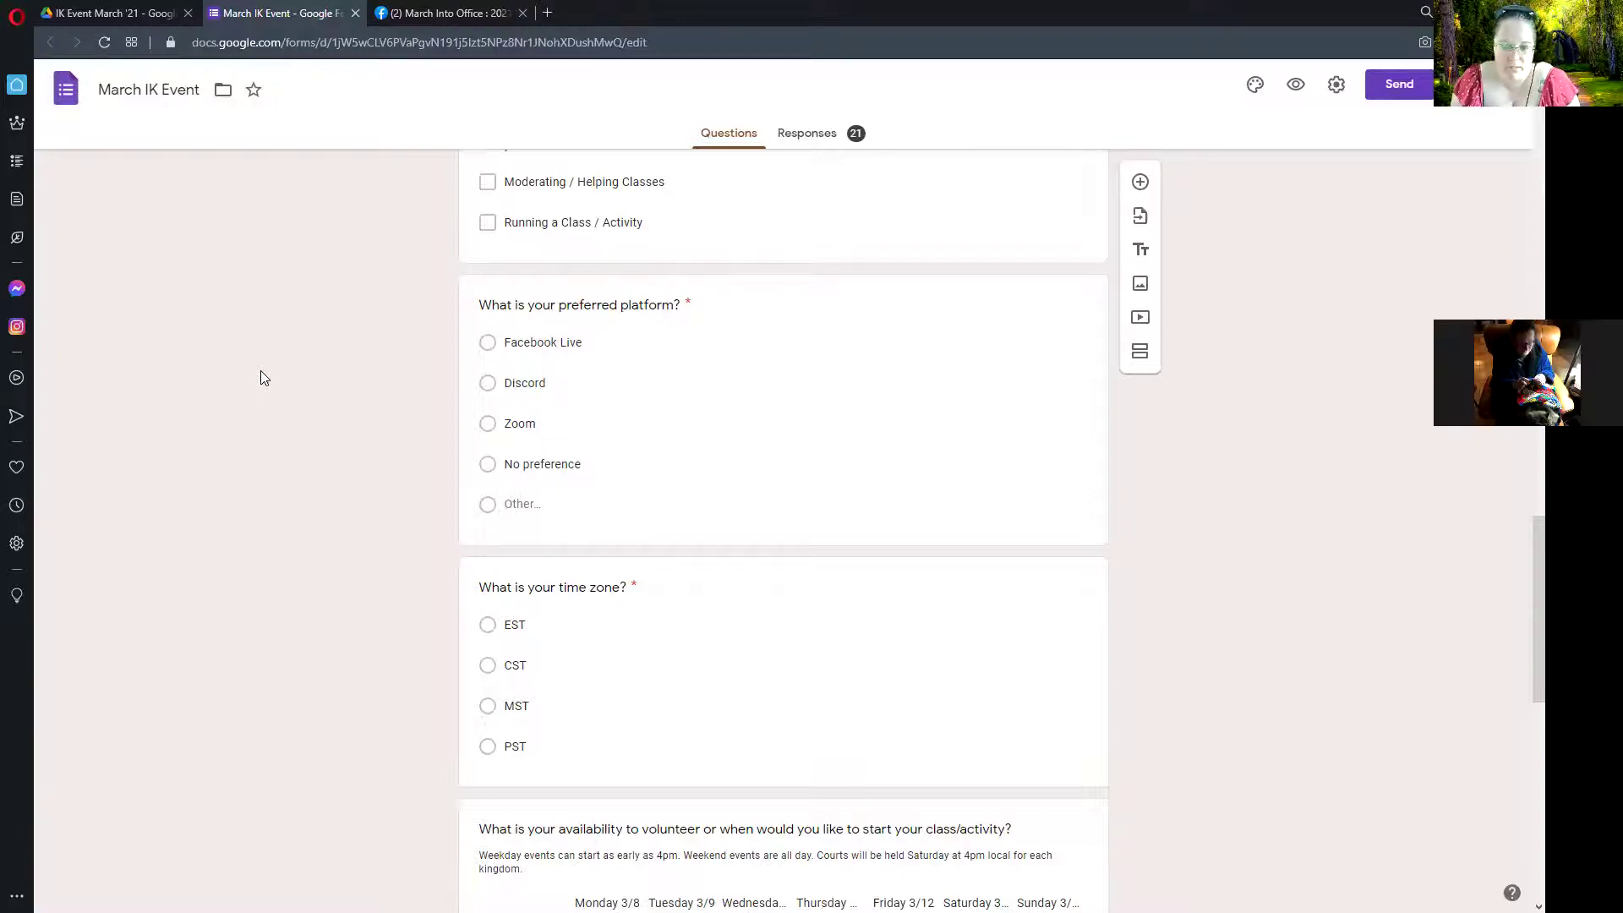
# - Examine the form's availability grid of weekday and weekend time slots
pyautogui.scroll(-4, 265, 388)
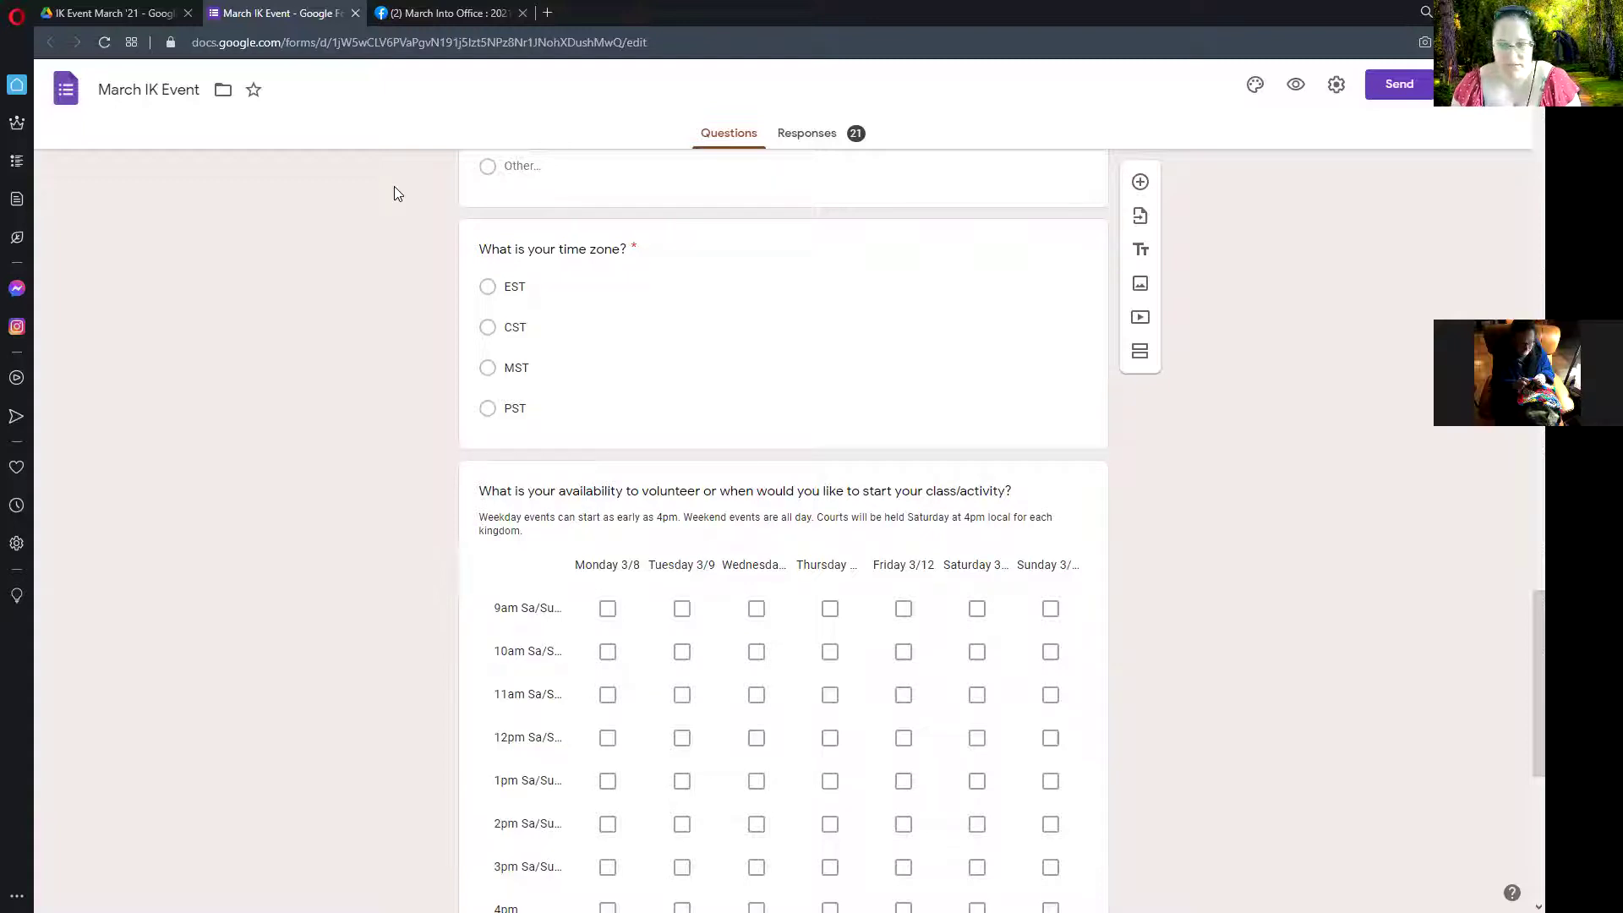
pyautogui.scroll(-3, 423, 271)
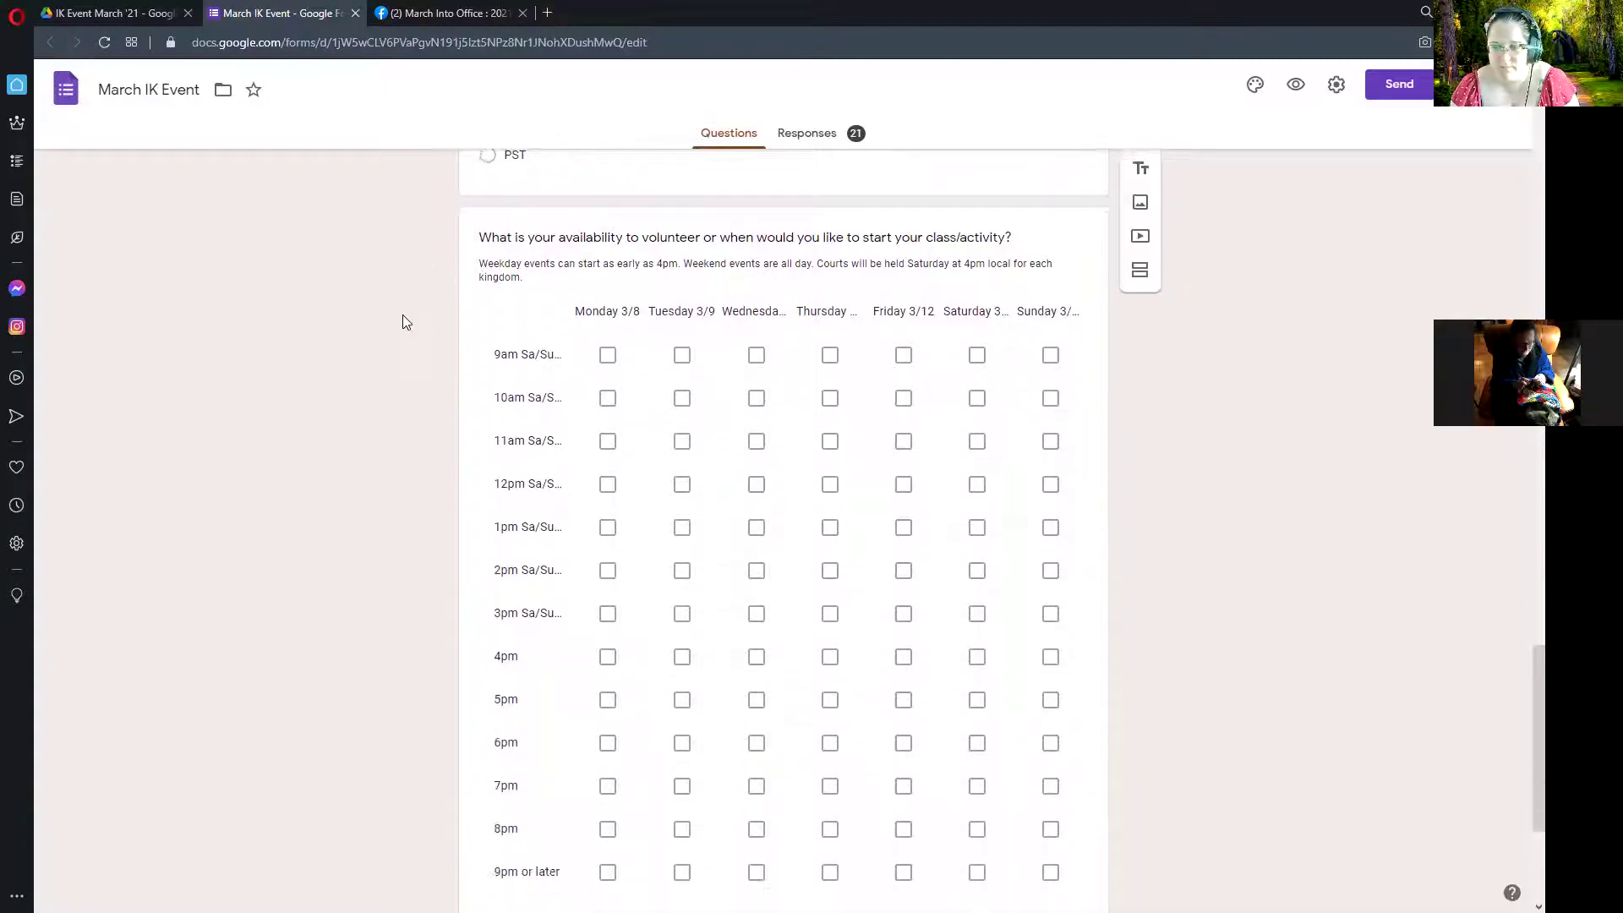
pyautogui.scroll(-1, 405, 321)
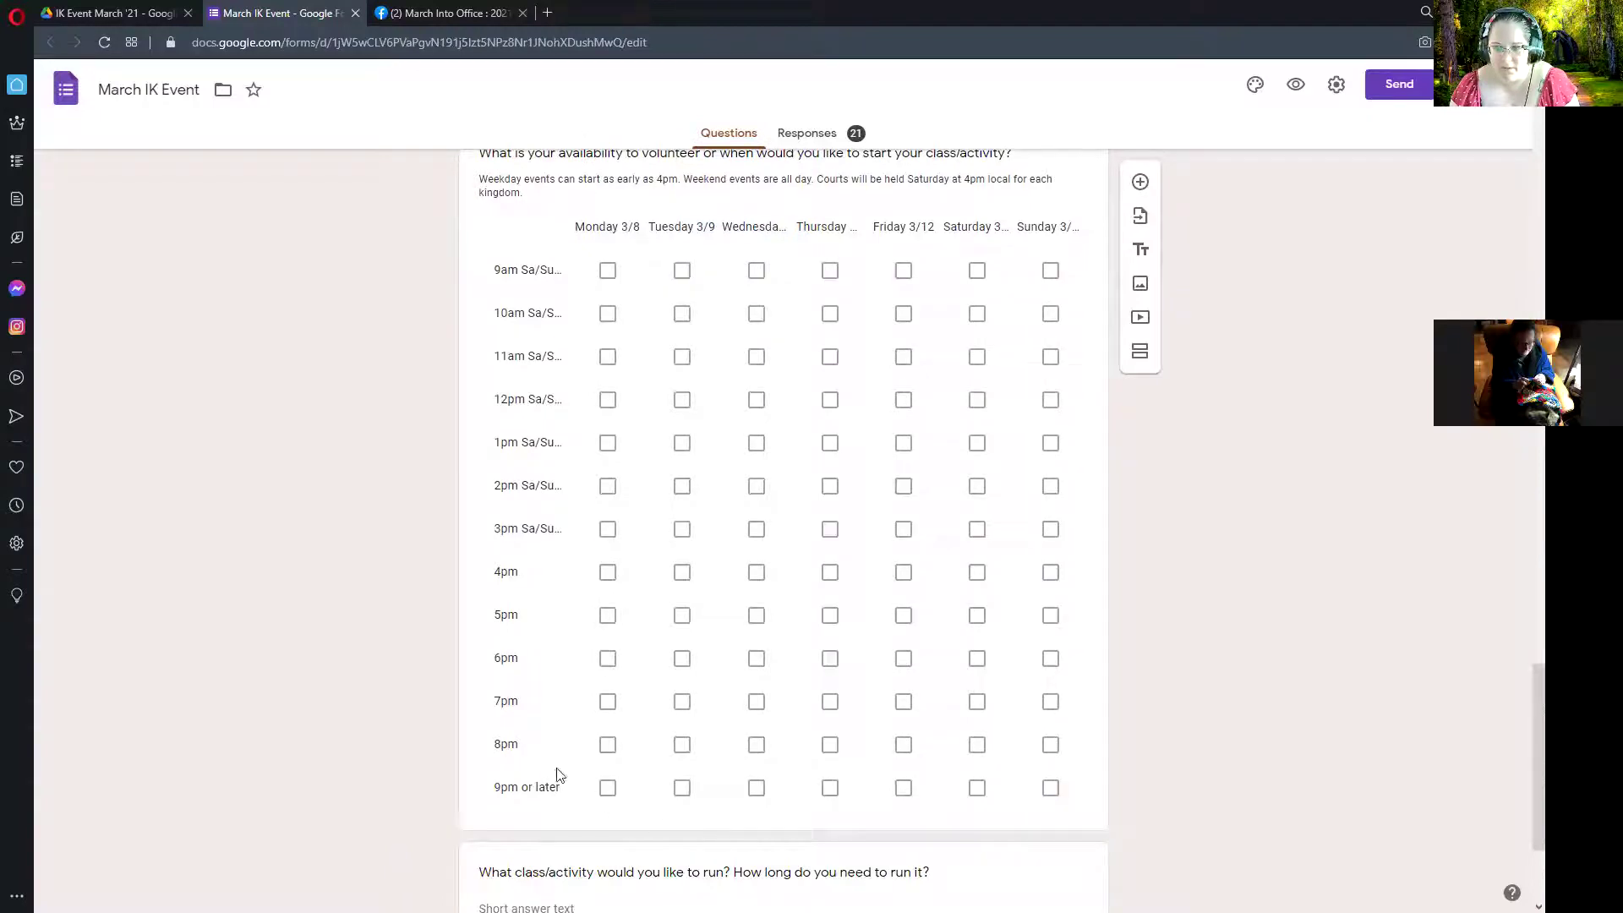
pyautogui.scroll(1, 410, 587)
pyautogui.scroll(-1, 518, 507)
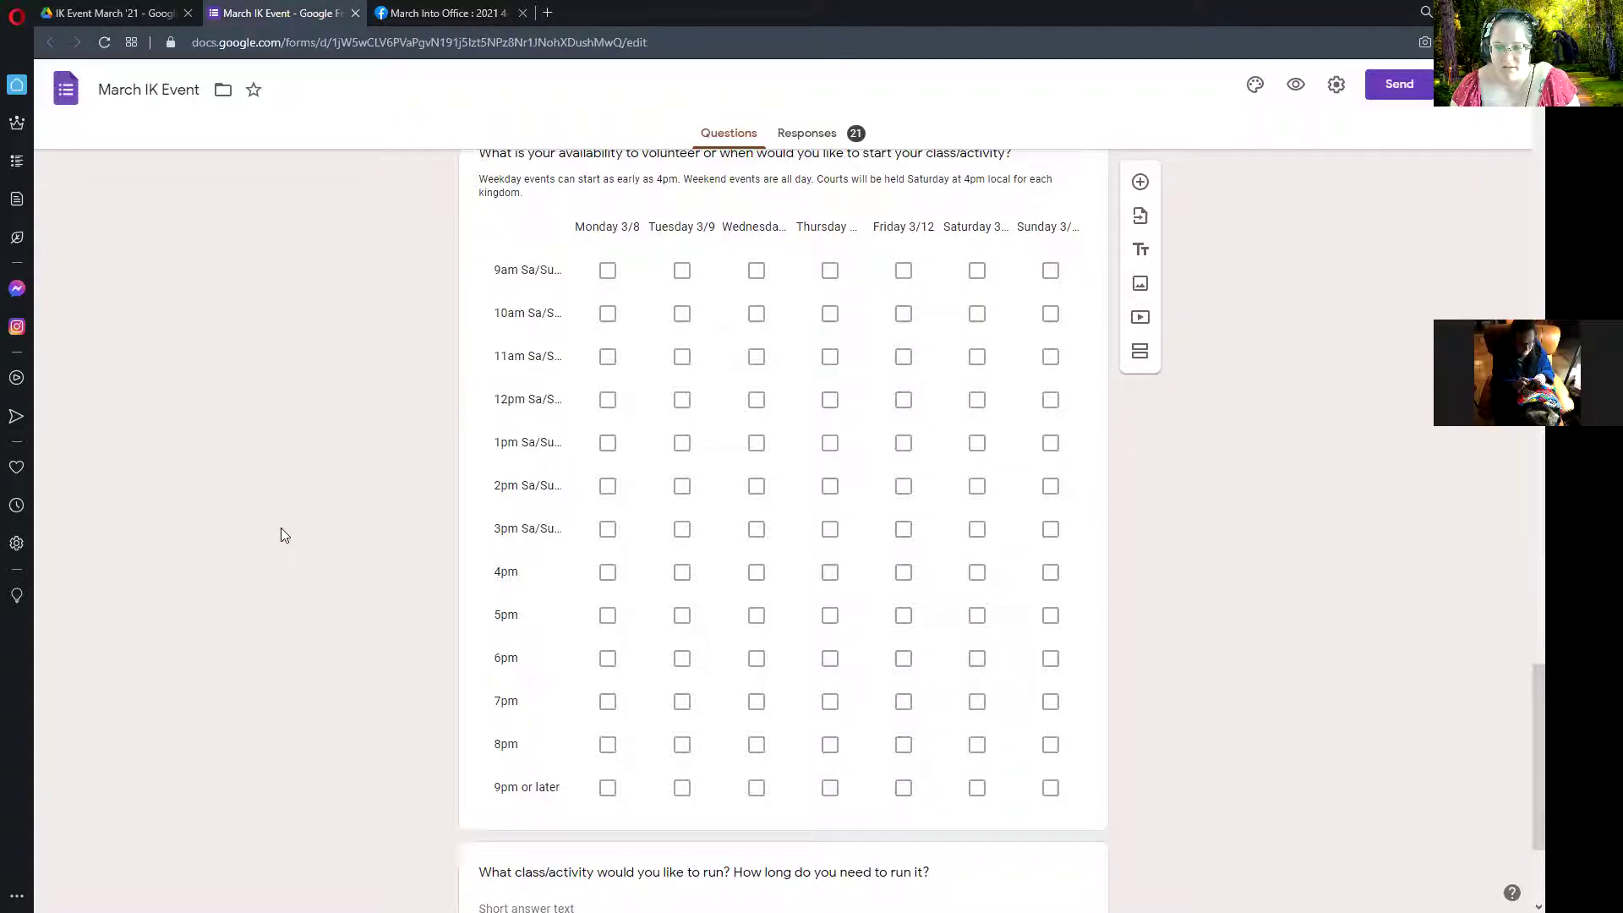
pyautogui.scroll(1, 281, 533)
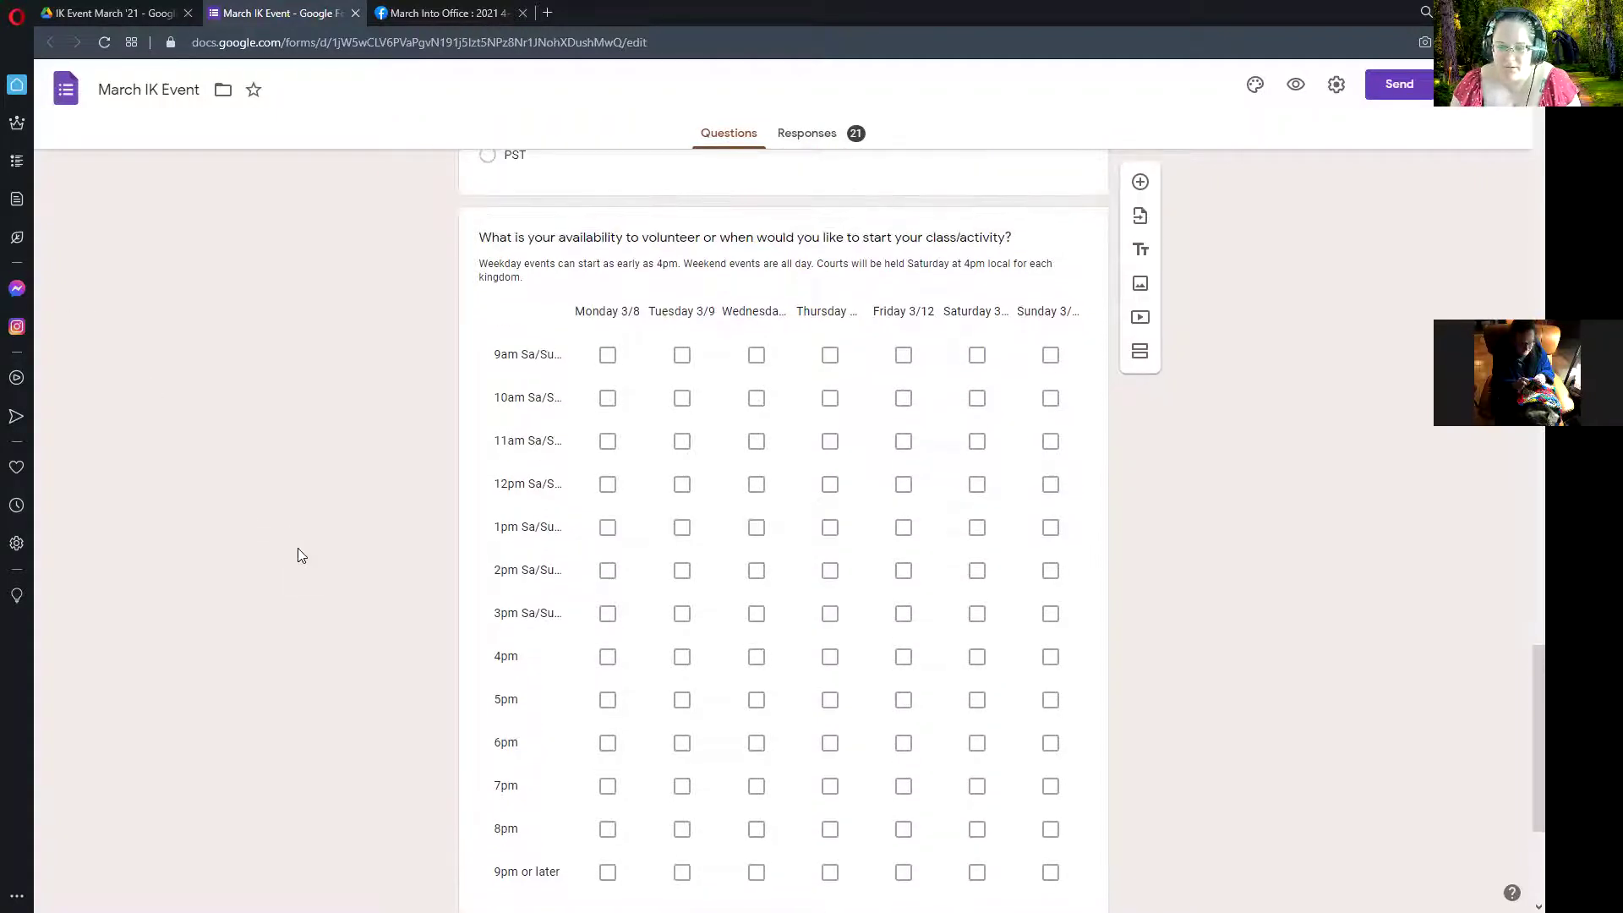
pyautogui.scroll(-1, 572, 626)
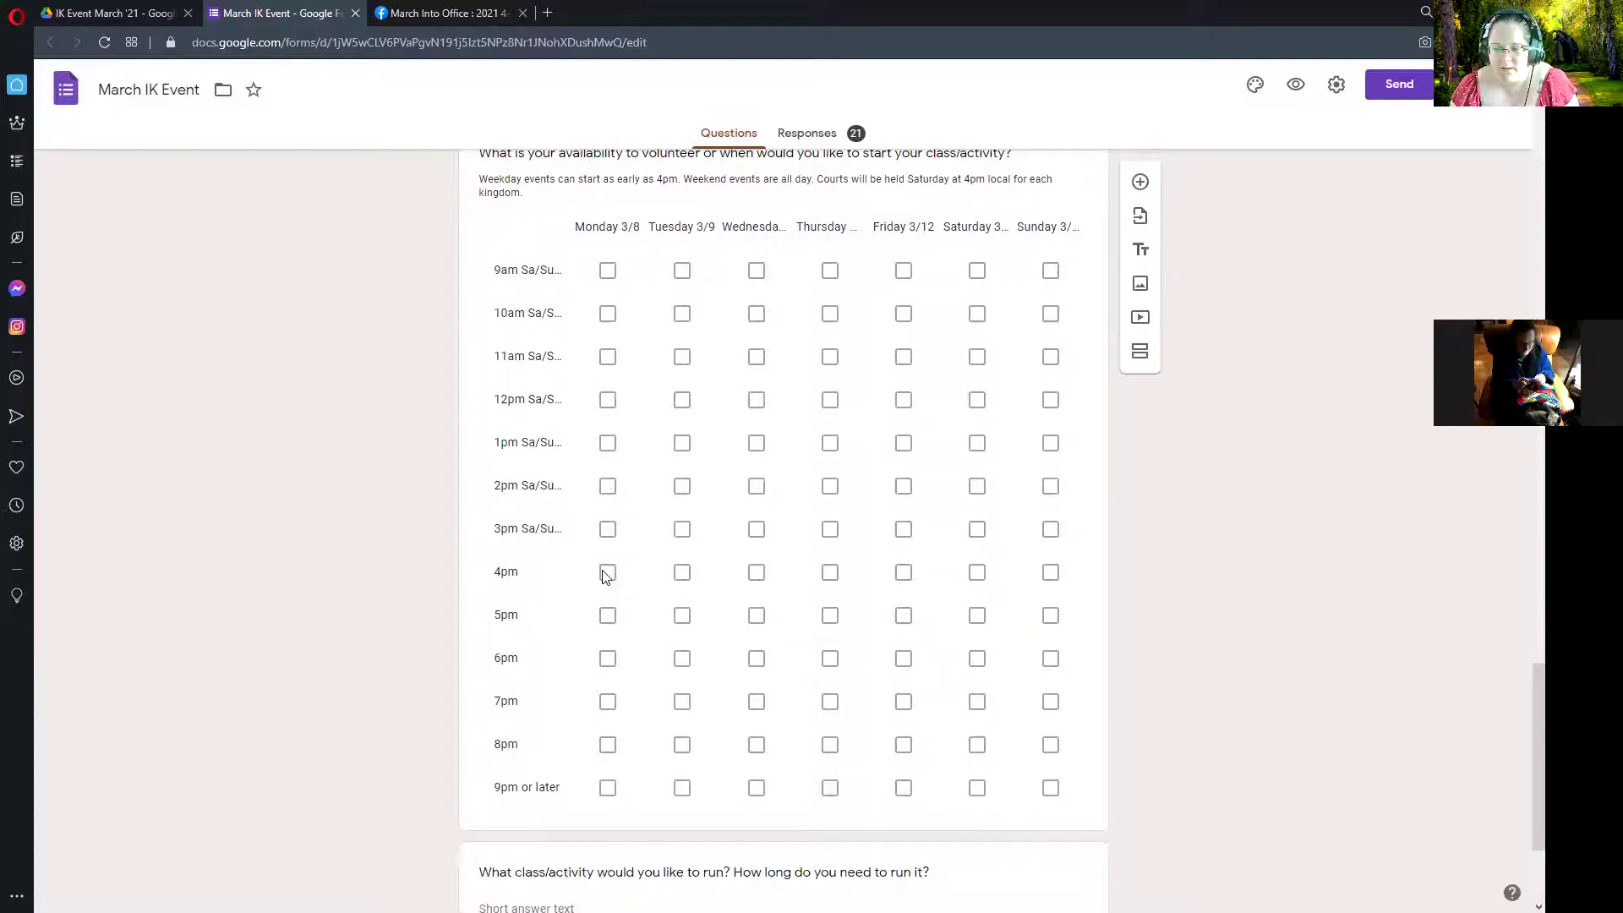
pyautogui.click(608, 583)
pyautogui.click(375, 500)
pyautogui.scroll(1, 1243, 435)
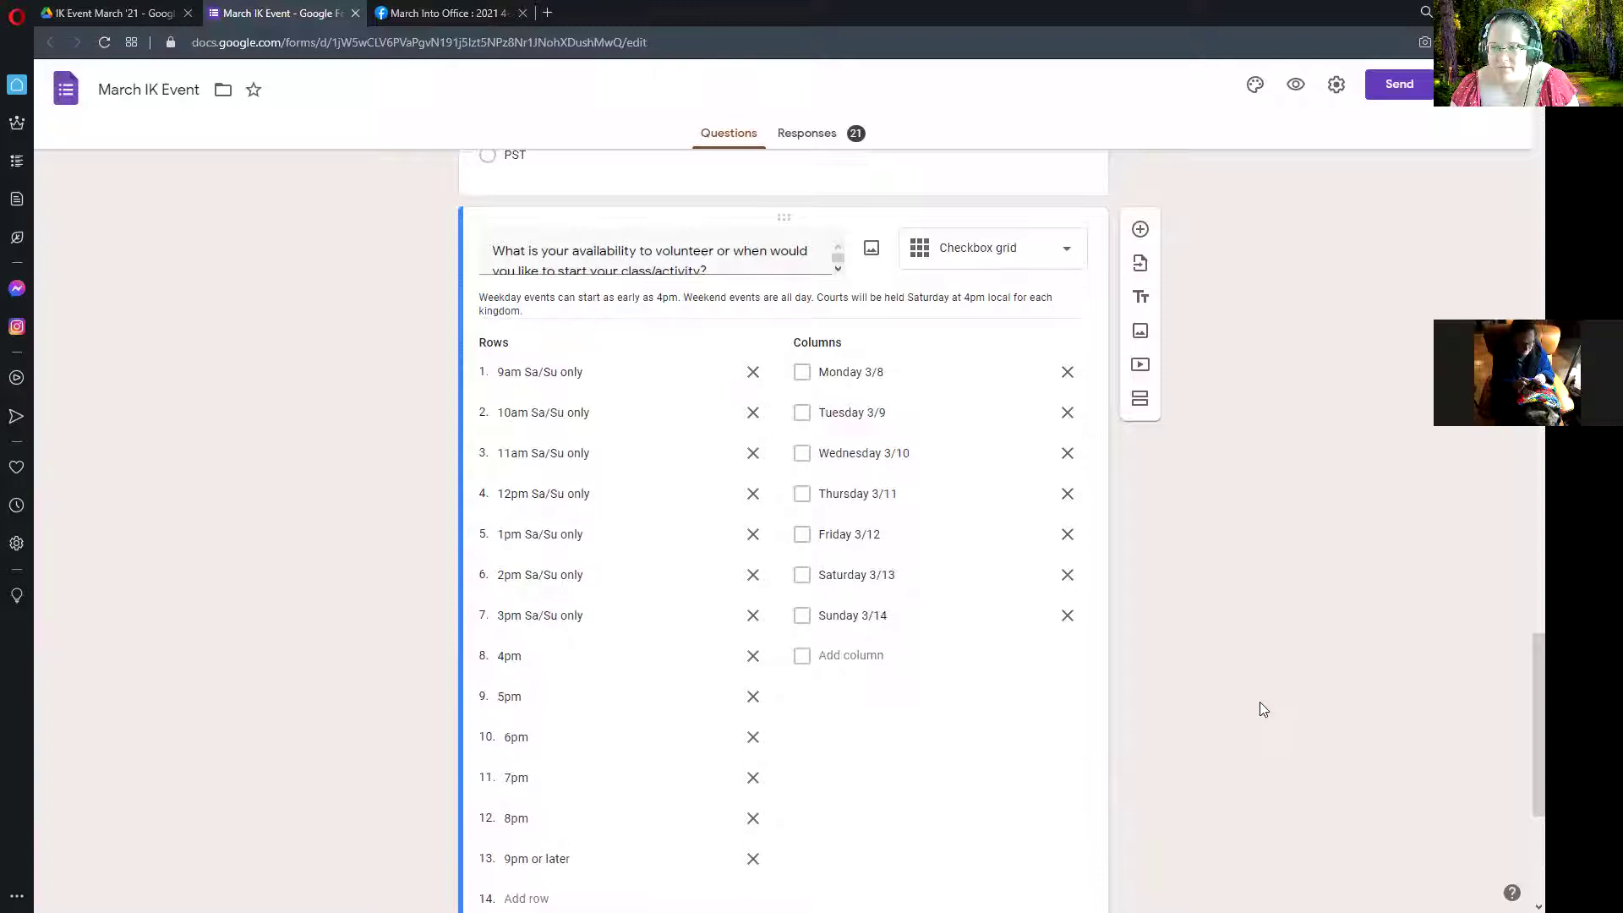
pyautogui.scroll(-3, 1250, 702)
pyautogui.scroll(5, 1188, 645)
pyautogui.click(795, 236)
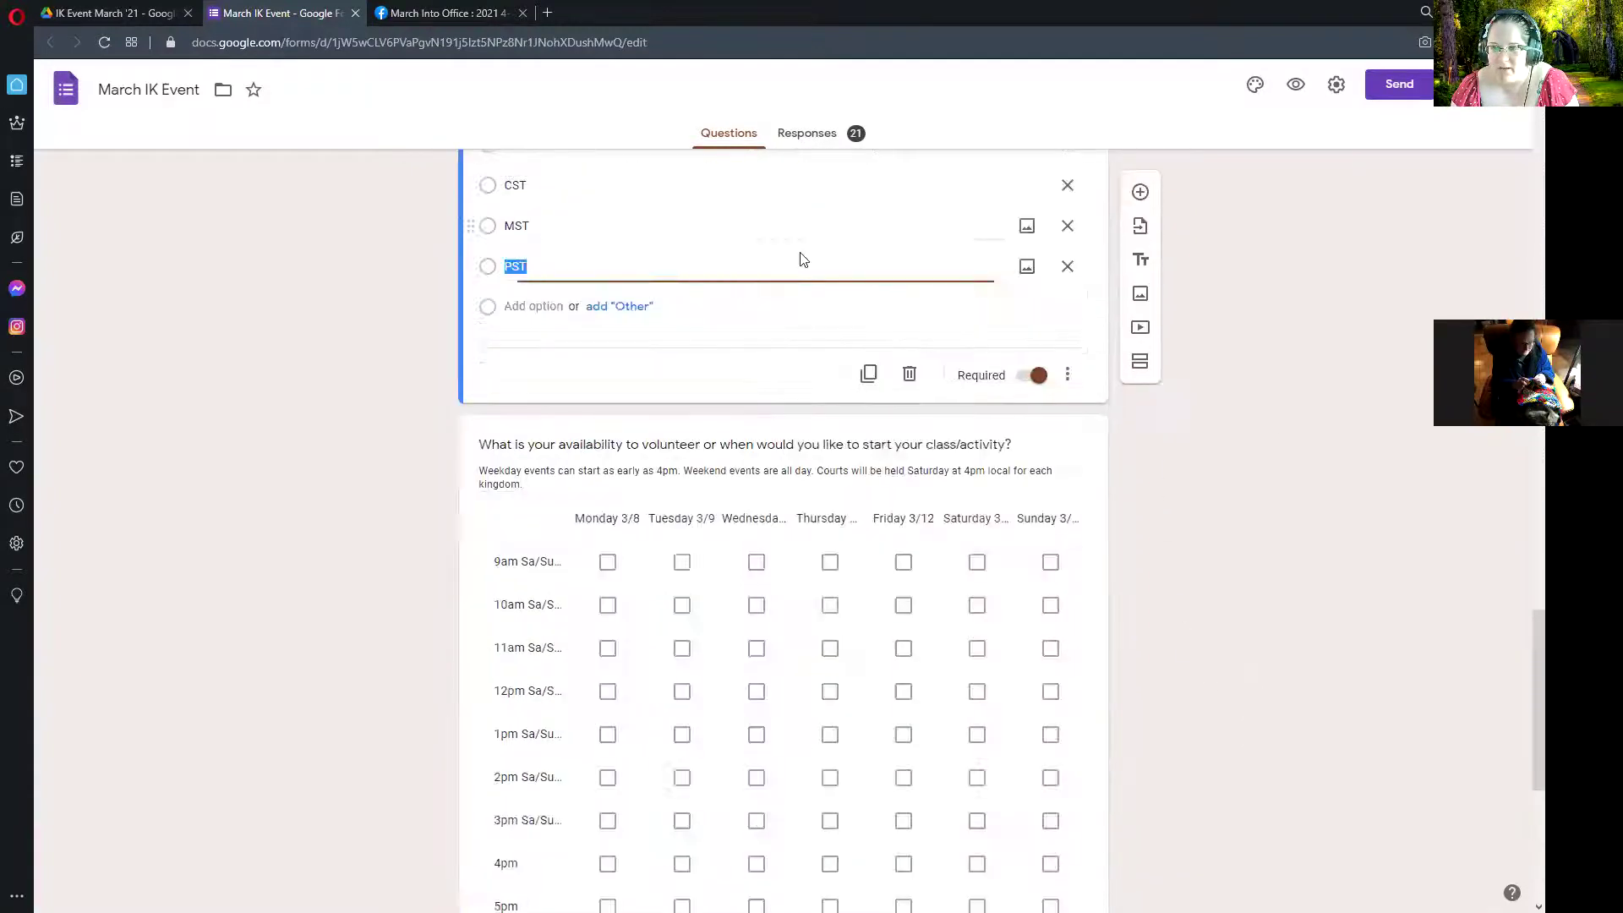
pyautogui.click(1360, 643)
pyautogui.scroll(-3, 1250, 626)
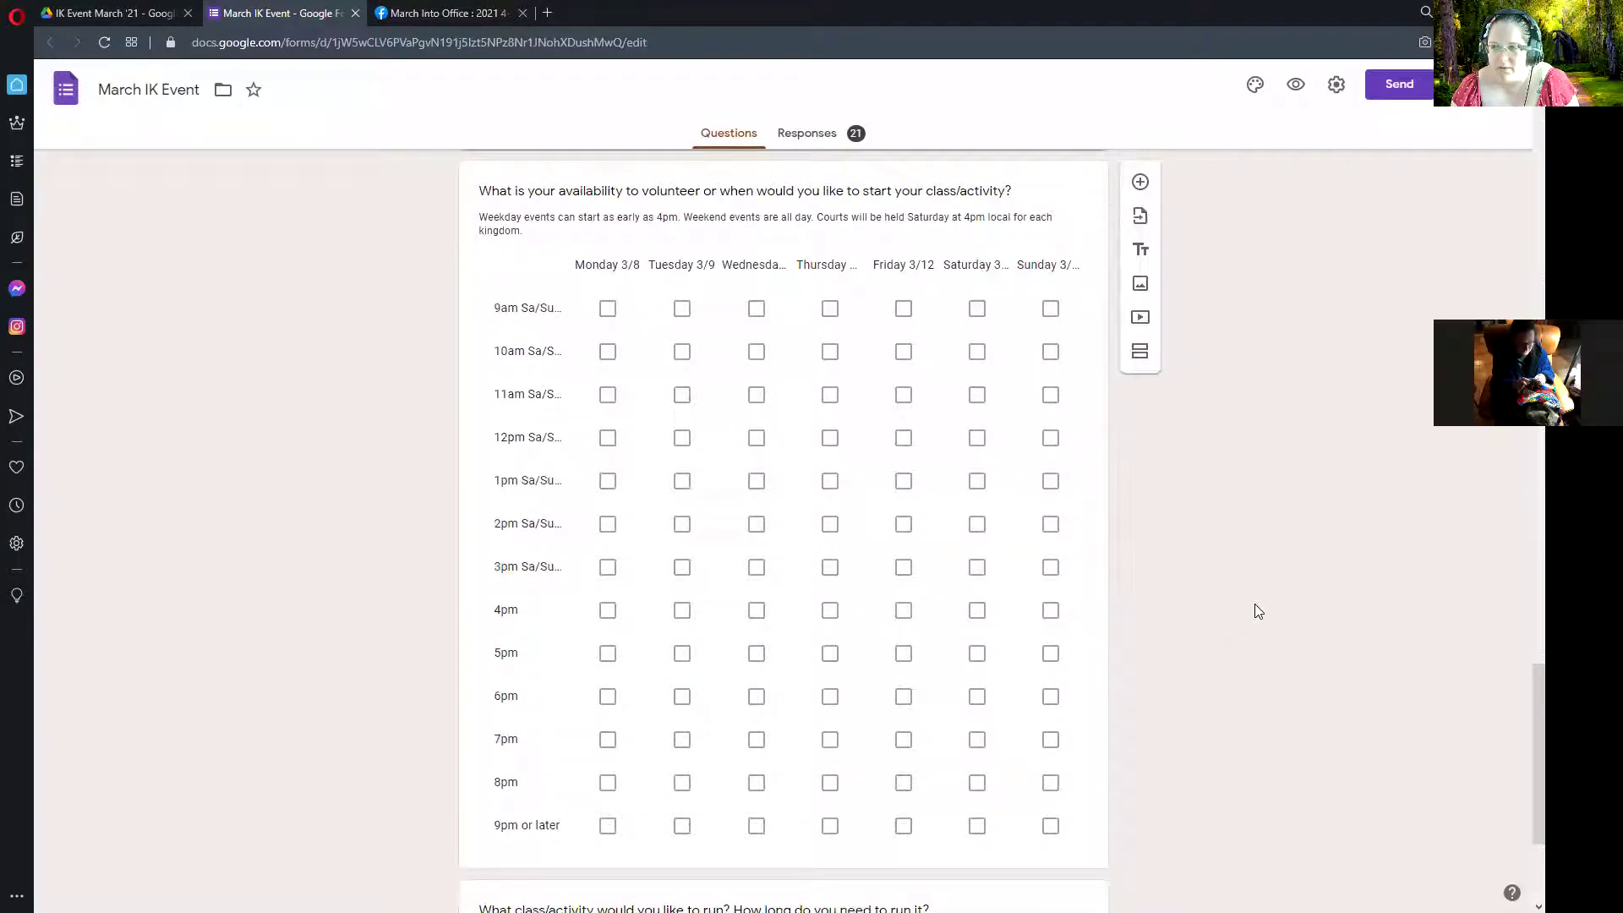
# - In a preview of the form, mark Monday 3/8 availability at 5pm, 6pm, 7pm and 8pm, and return to the form editor
pyautogui.click(1296, 85)
pyautogui.scroll(-20, 448, 441)
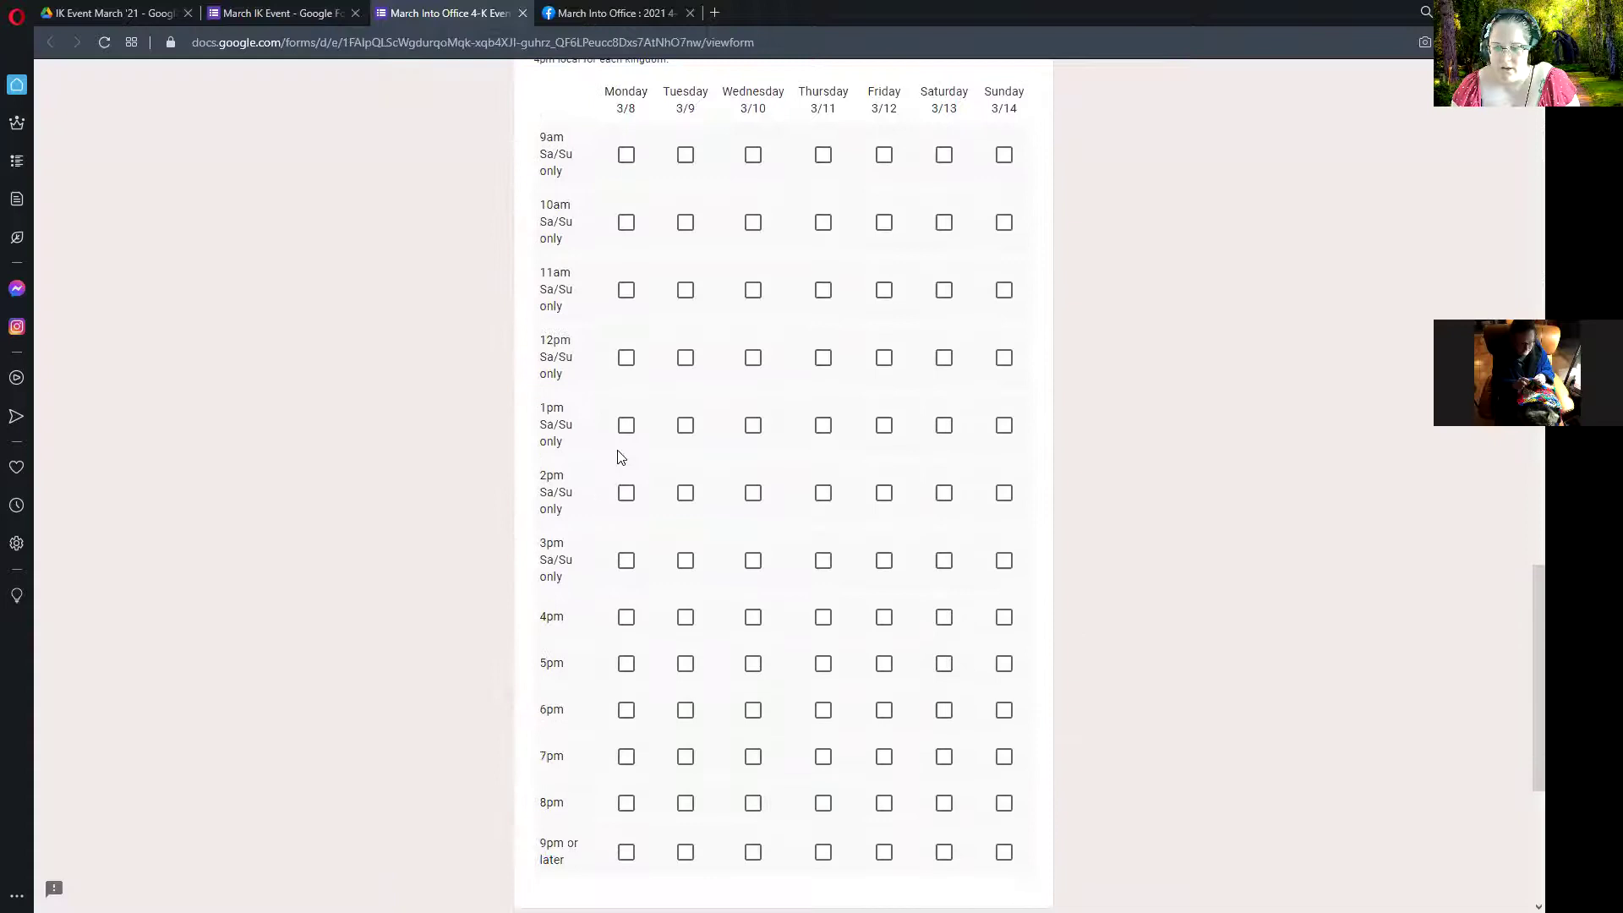
pyautogui.click(626, 664)
pyautogui.click(626, 710)
pyautogui.click(626, 756)
pyautogui.click(626, 803)
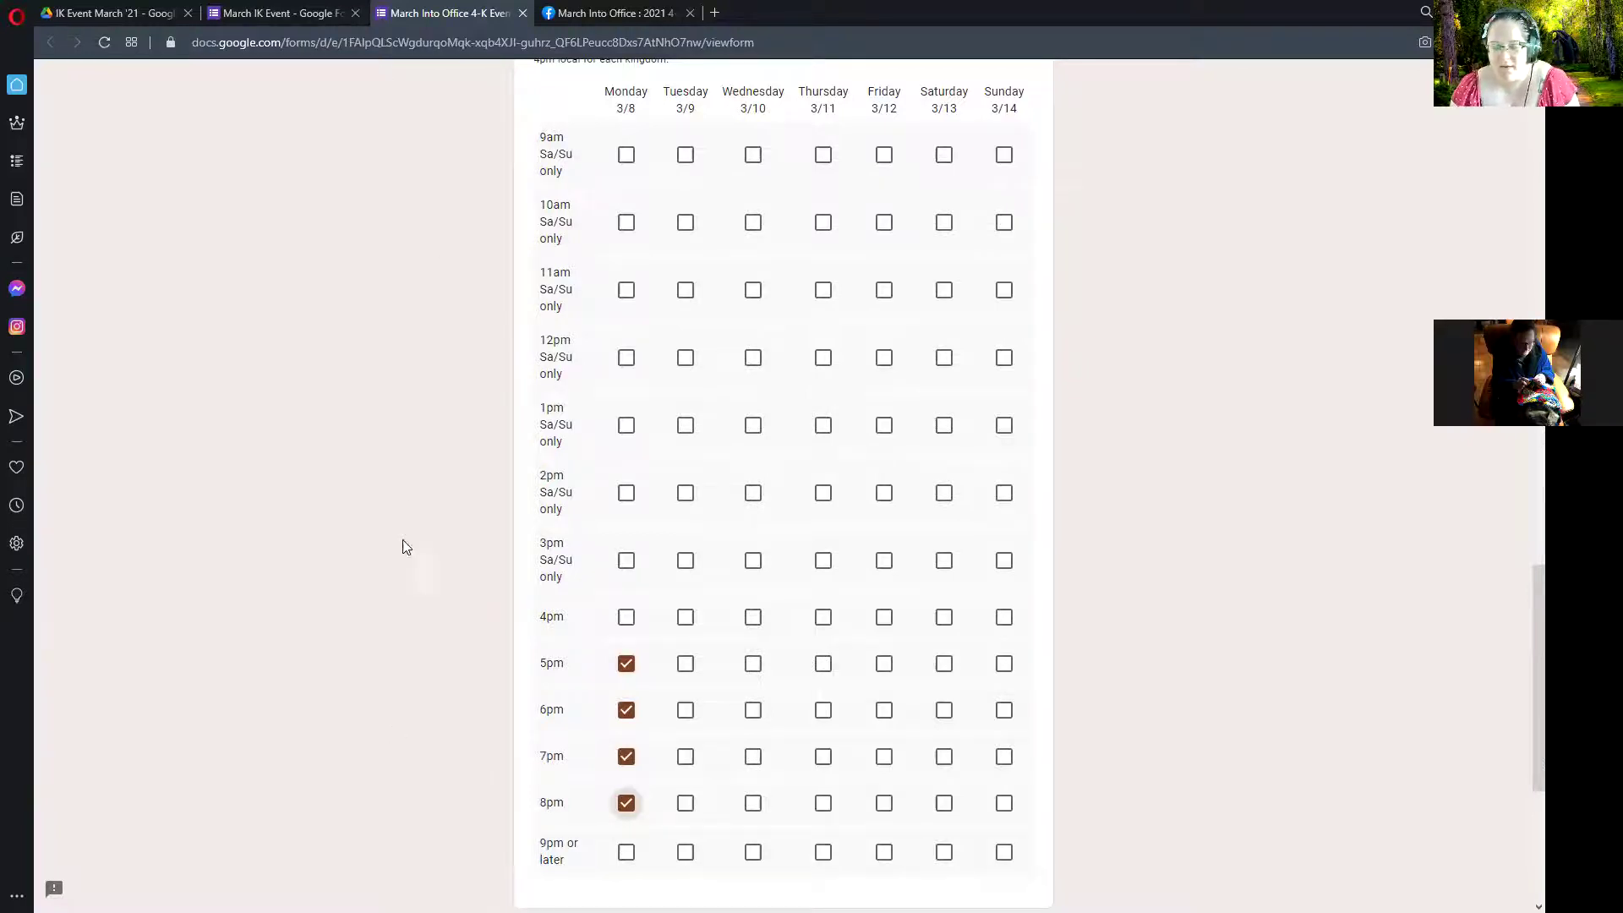
pyautogui.scroll(-5, 403, 546)
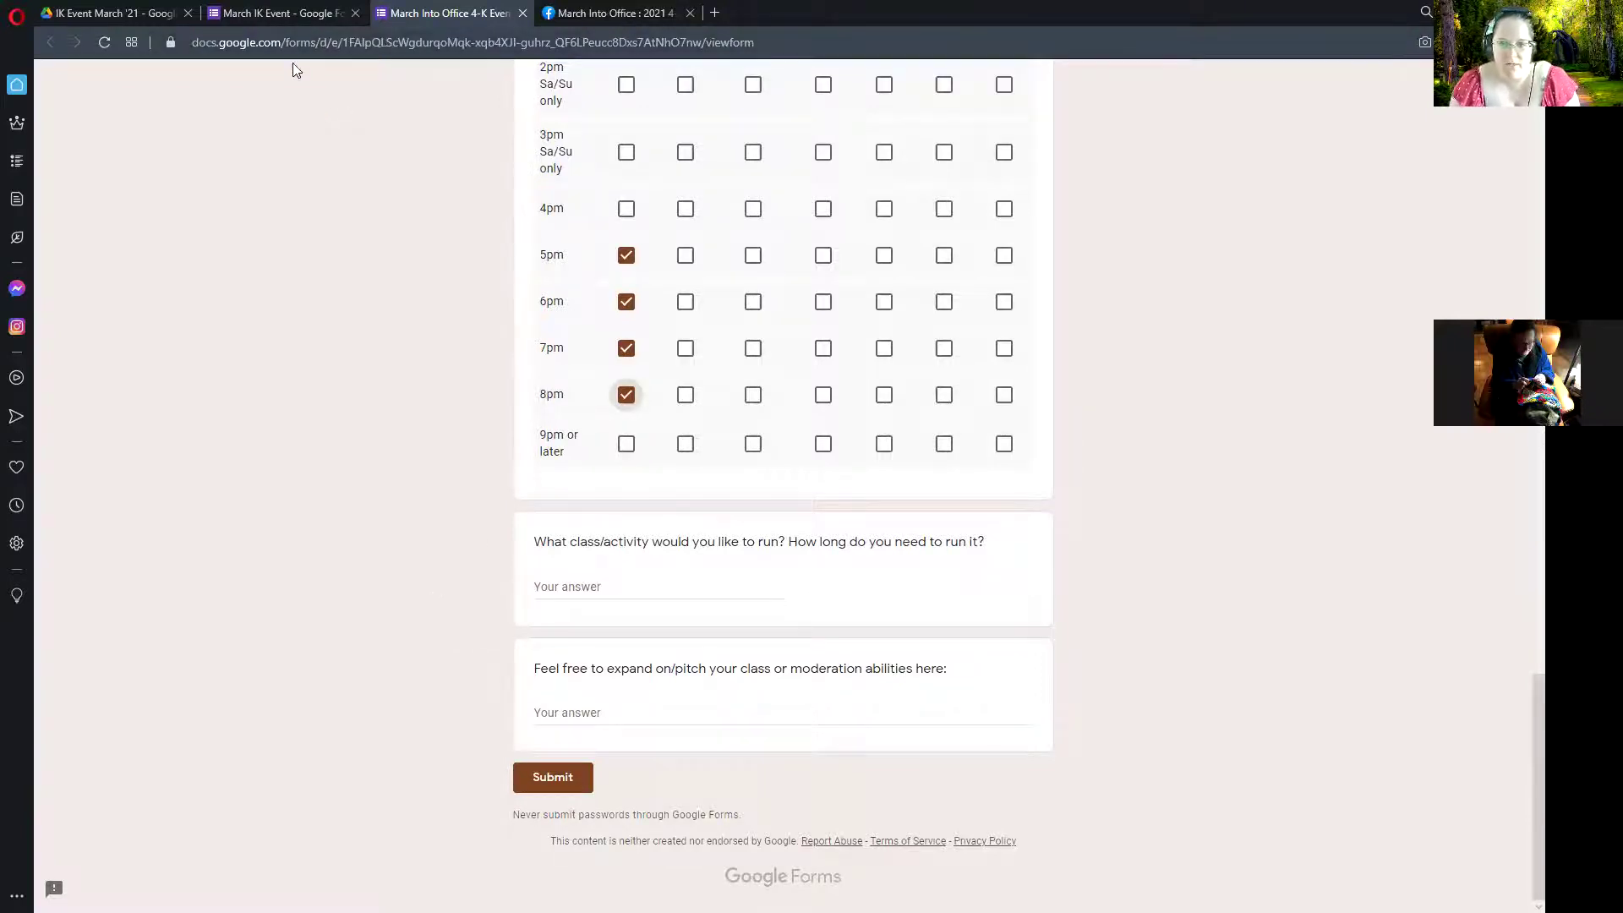
pyautogui.click(264, 20)
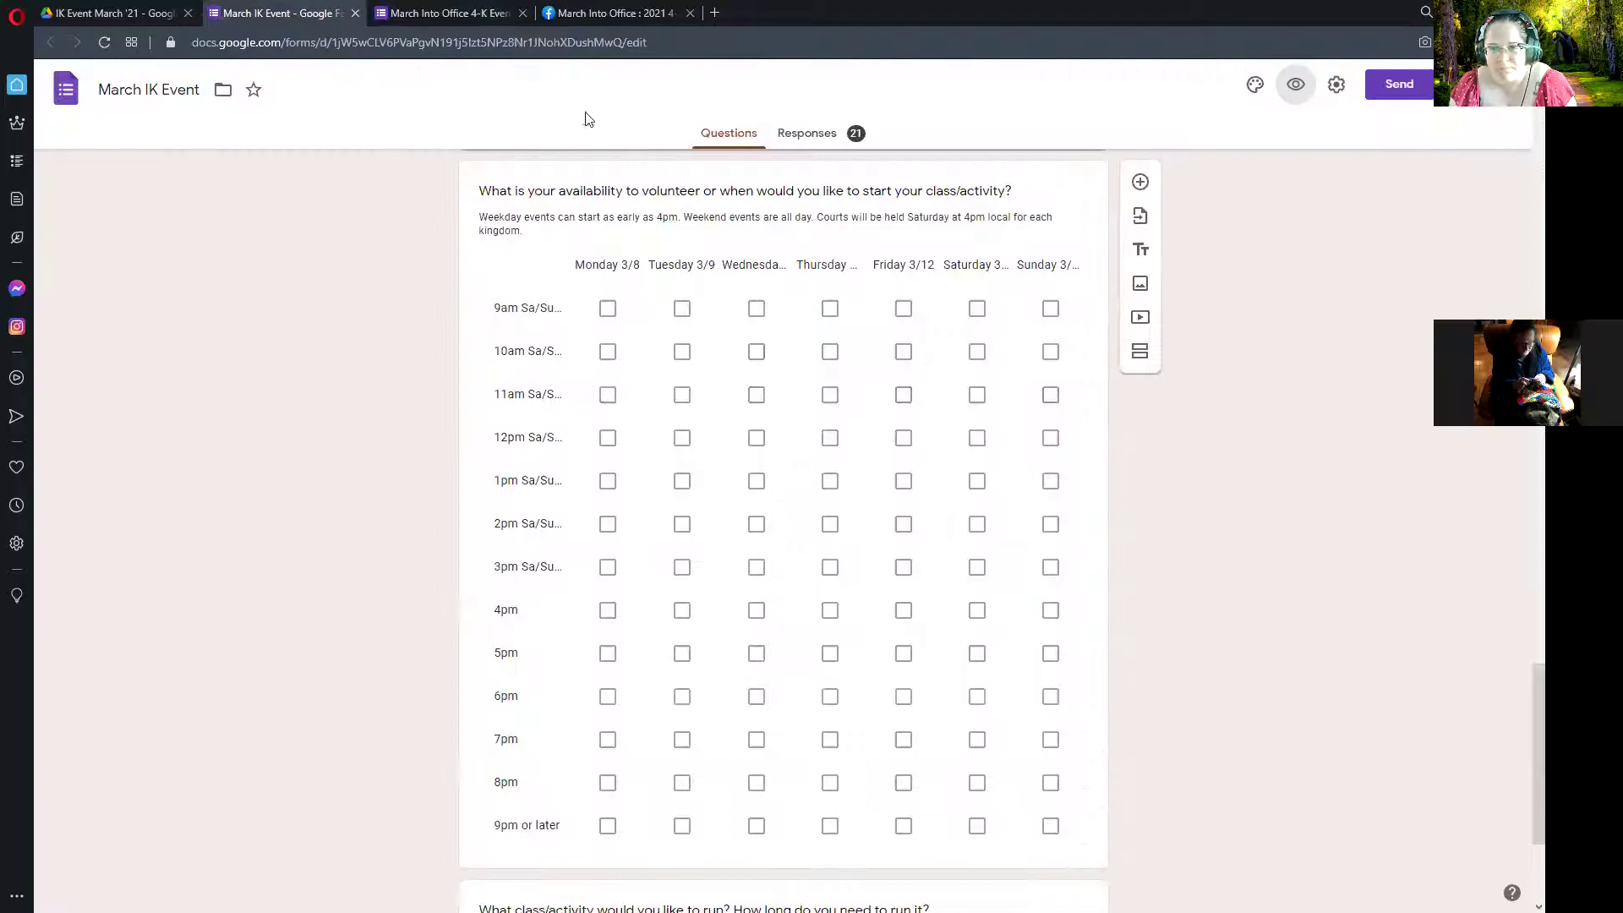
# - Close the March IK Event form editor and its preview, and open the March IK Event (Responses) spreadsheet from the Drive folder
pyautogui.click(355, 13)
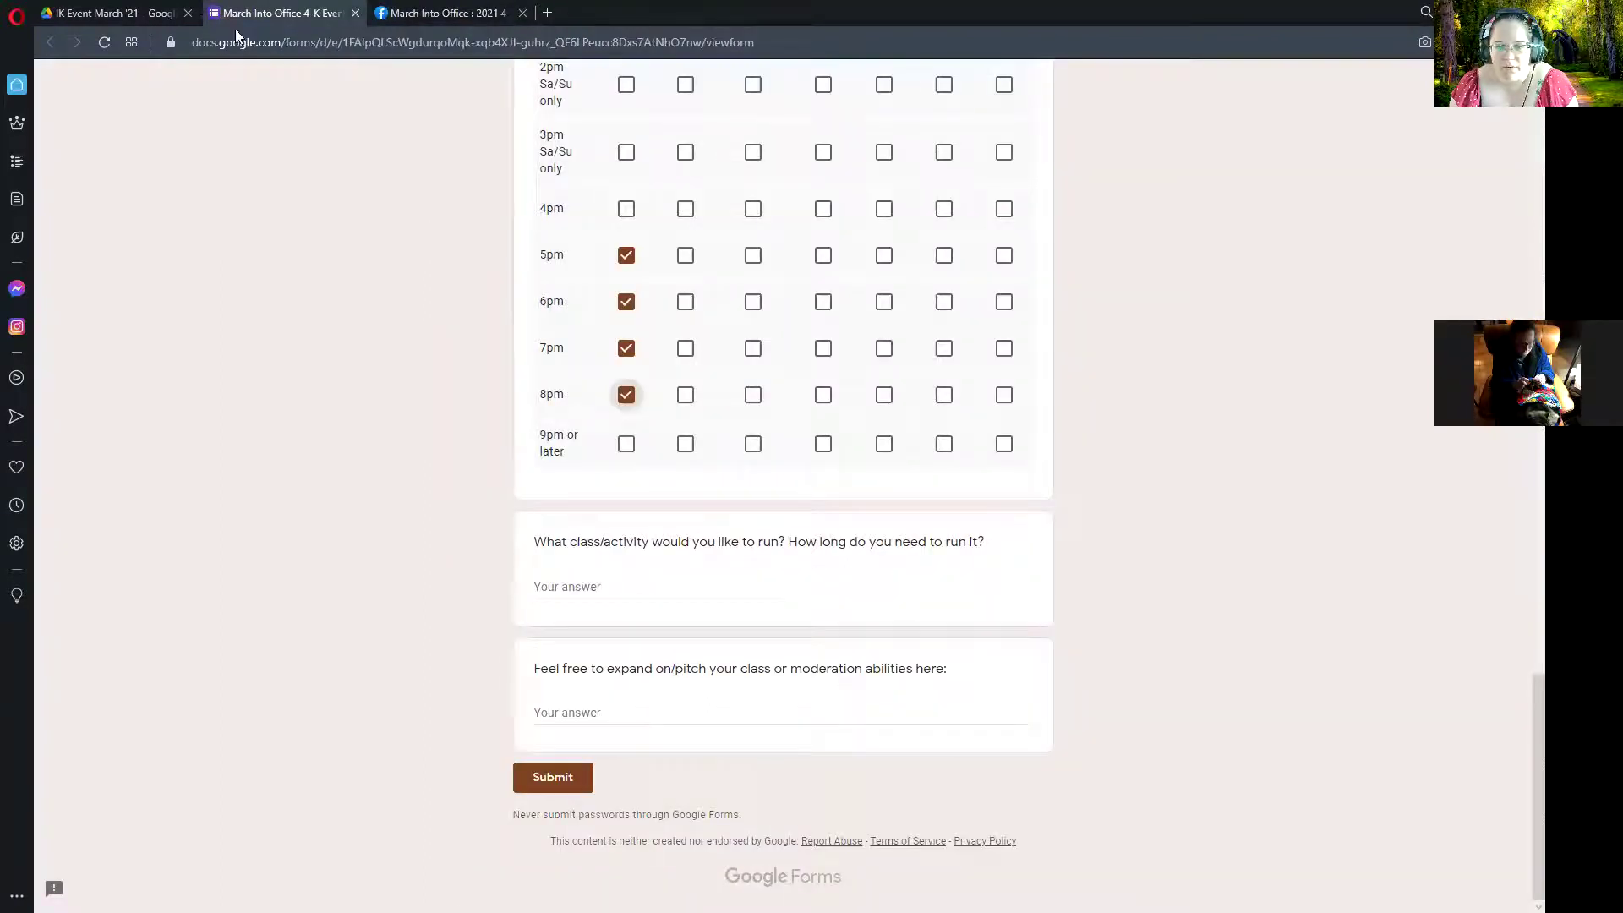
pyautogui.hotkey('ctrl', 'w')
pyautogui.click(871, 130)
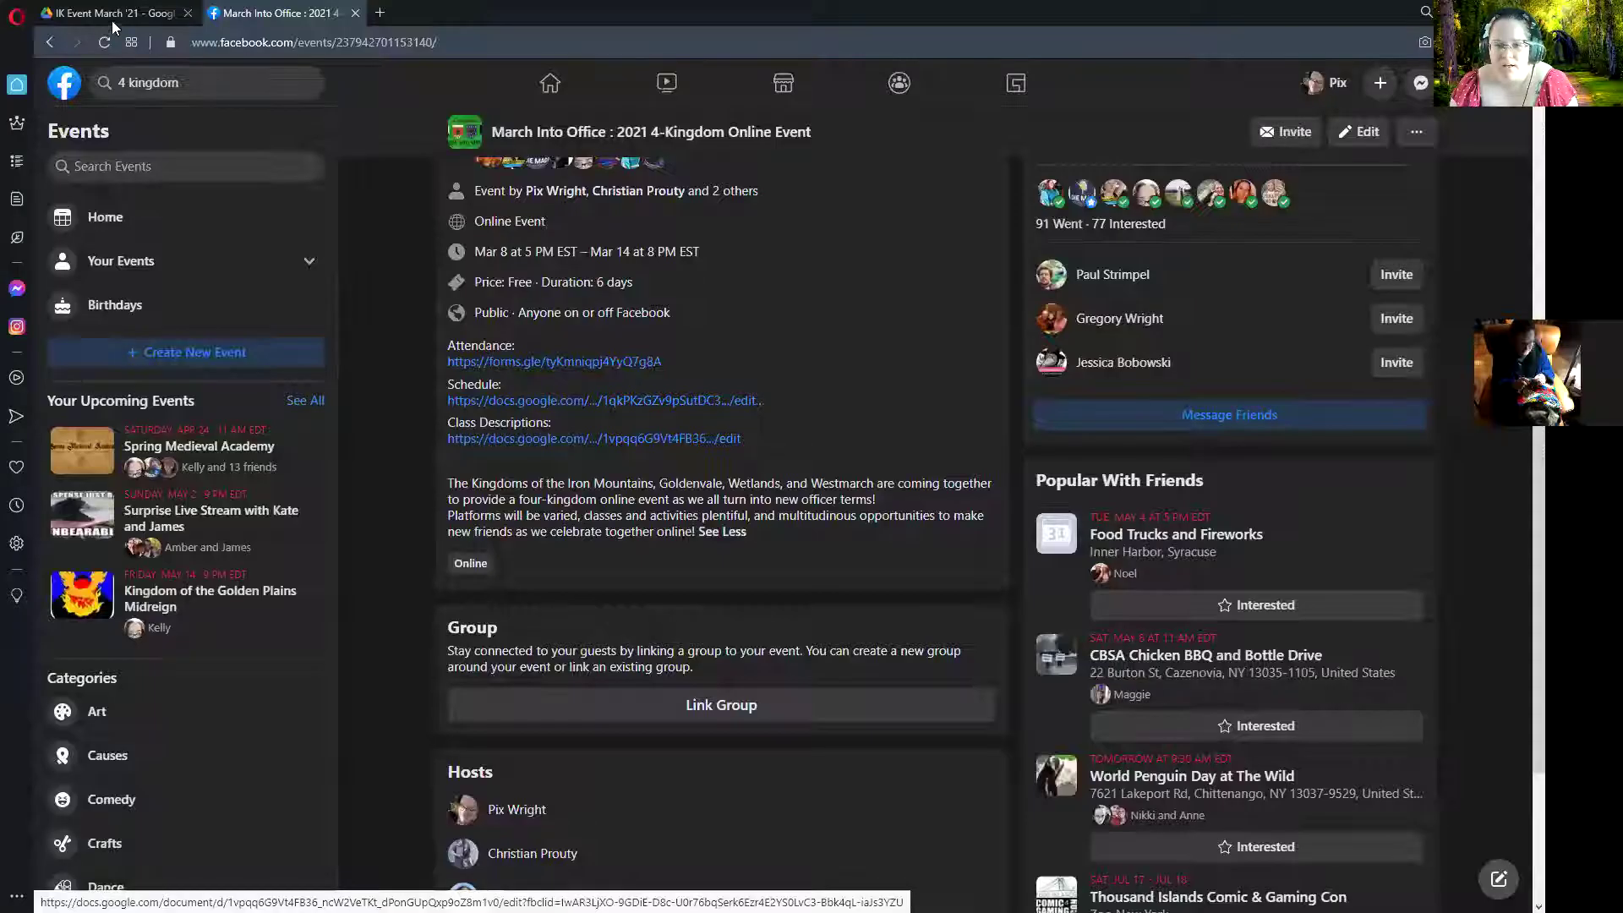
pyautogui.click(114, 13)
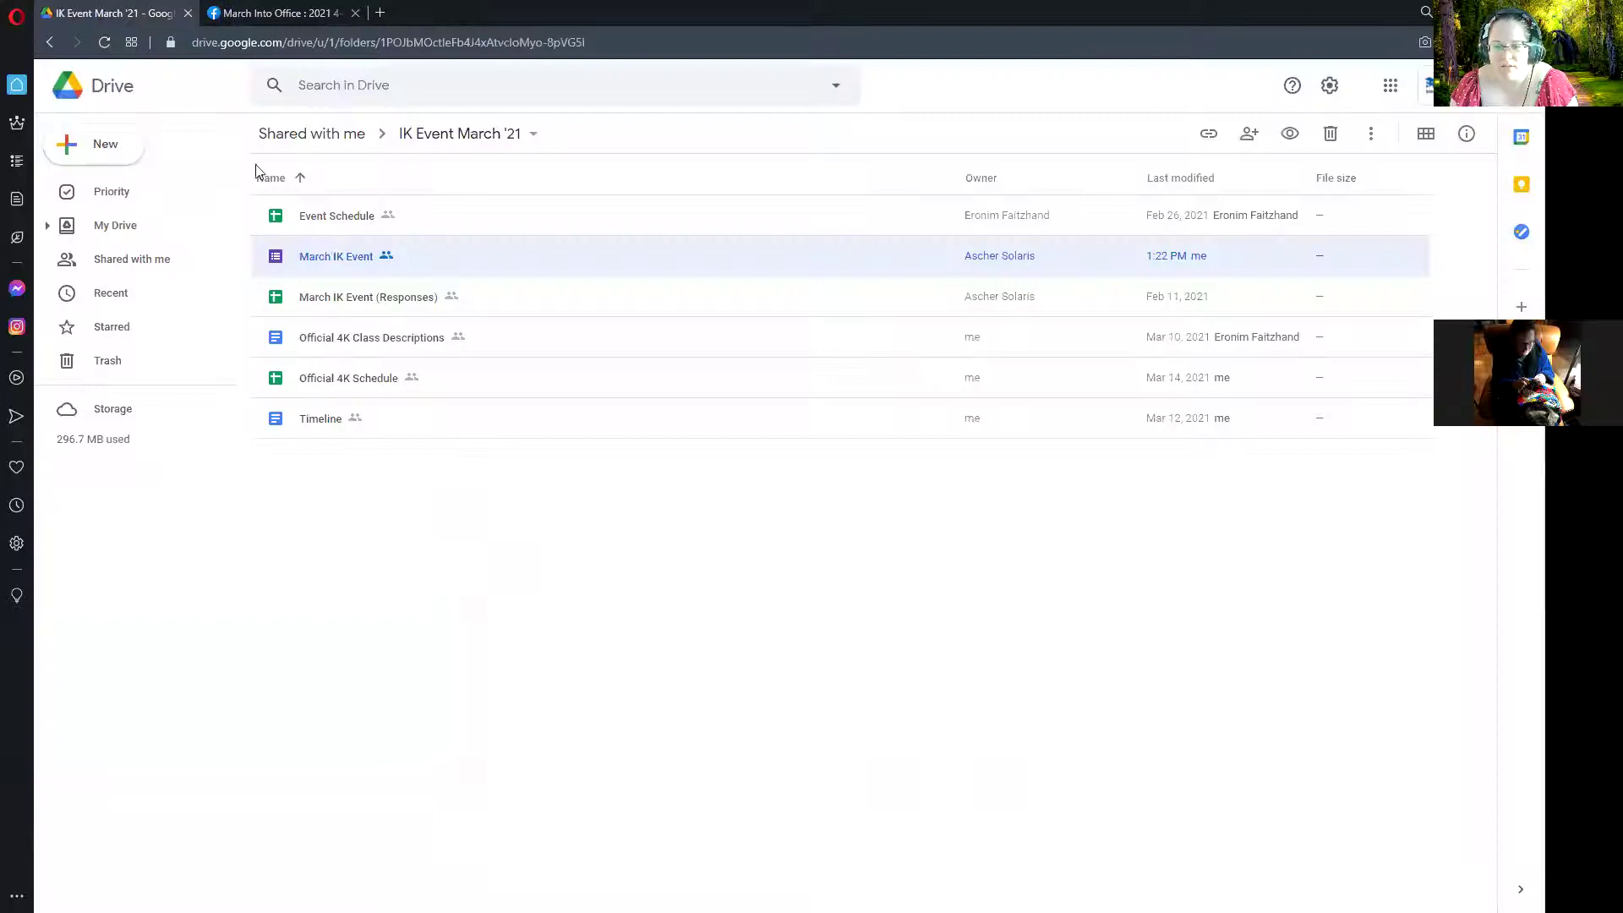
pyautogui.doubleClick(358, 299)
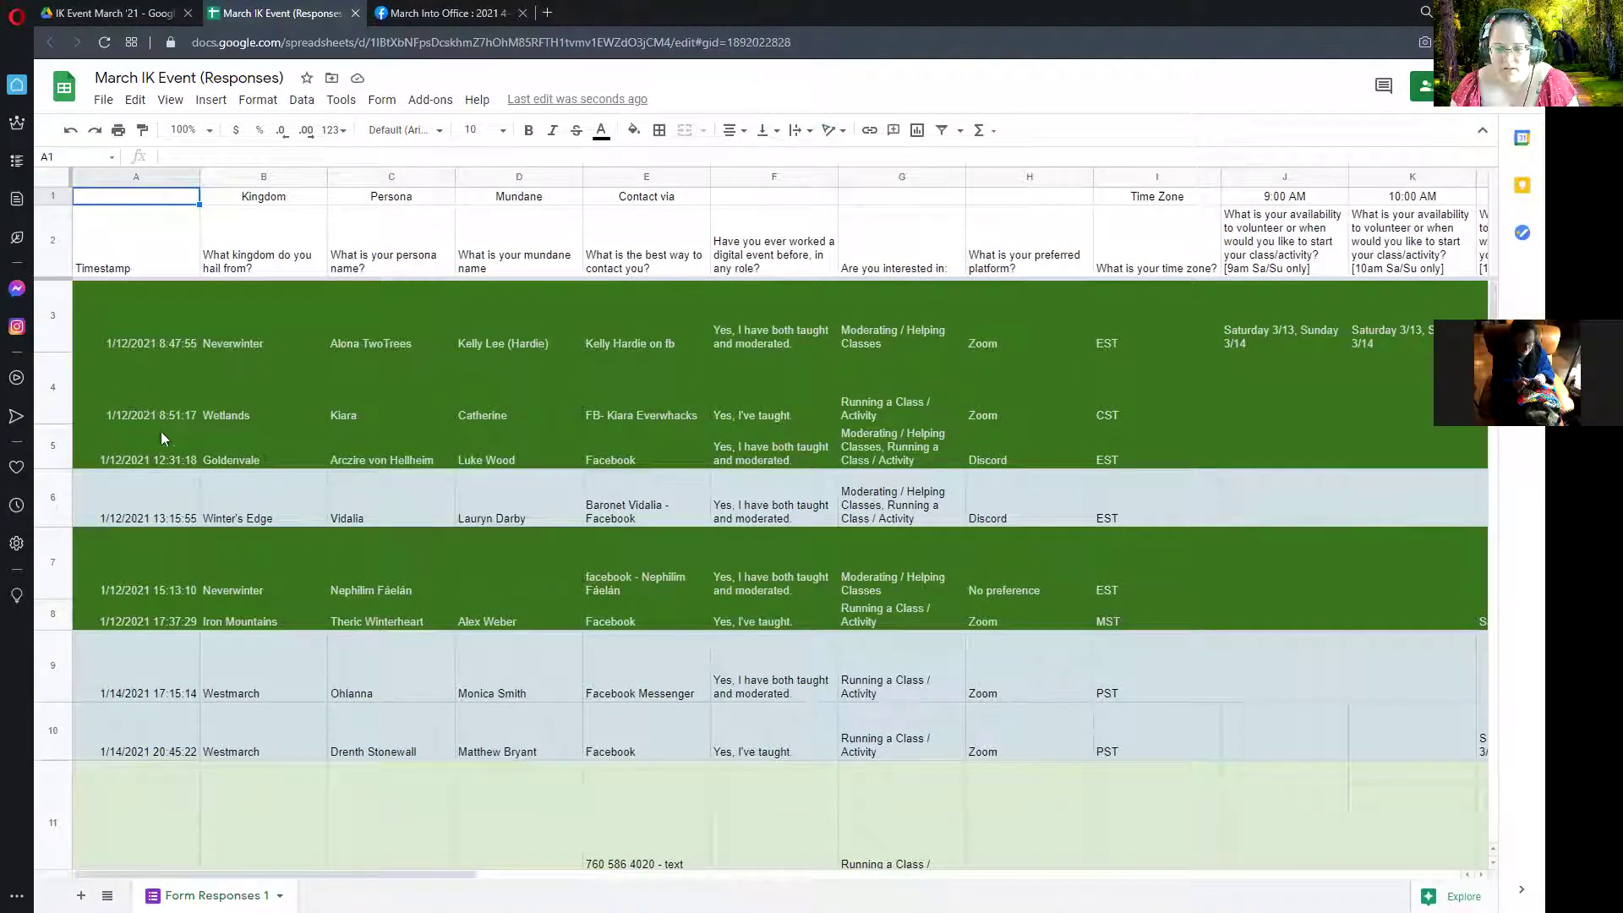
# - Examine the colour-coded volunteer rows in the responses spreadsheet, including kingdom, contact, experience, interest, platform and time zone
pyautogui.scroll(-3, 163, 438)
pyautogui.scroll(3, 168, 425)
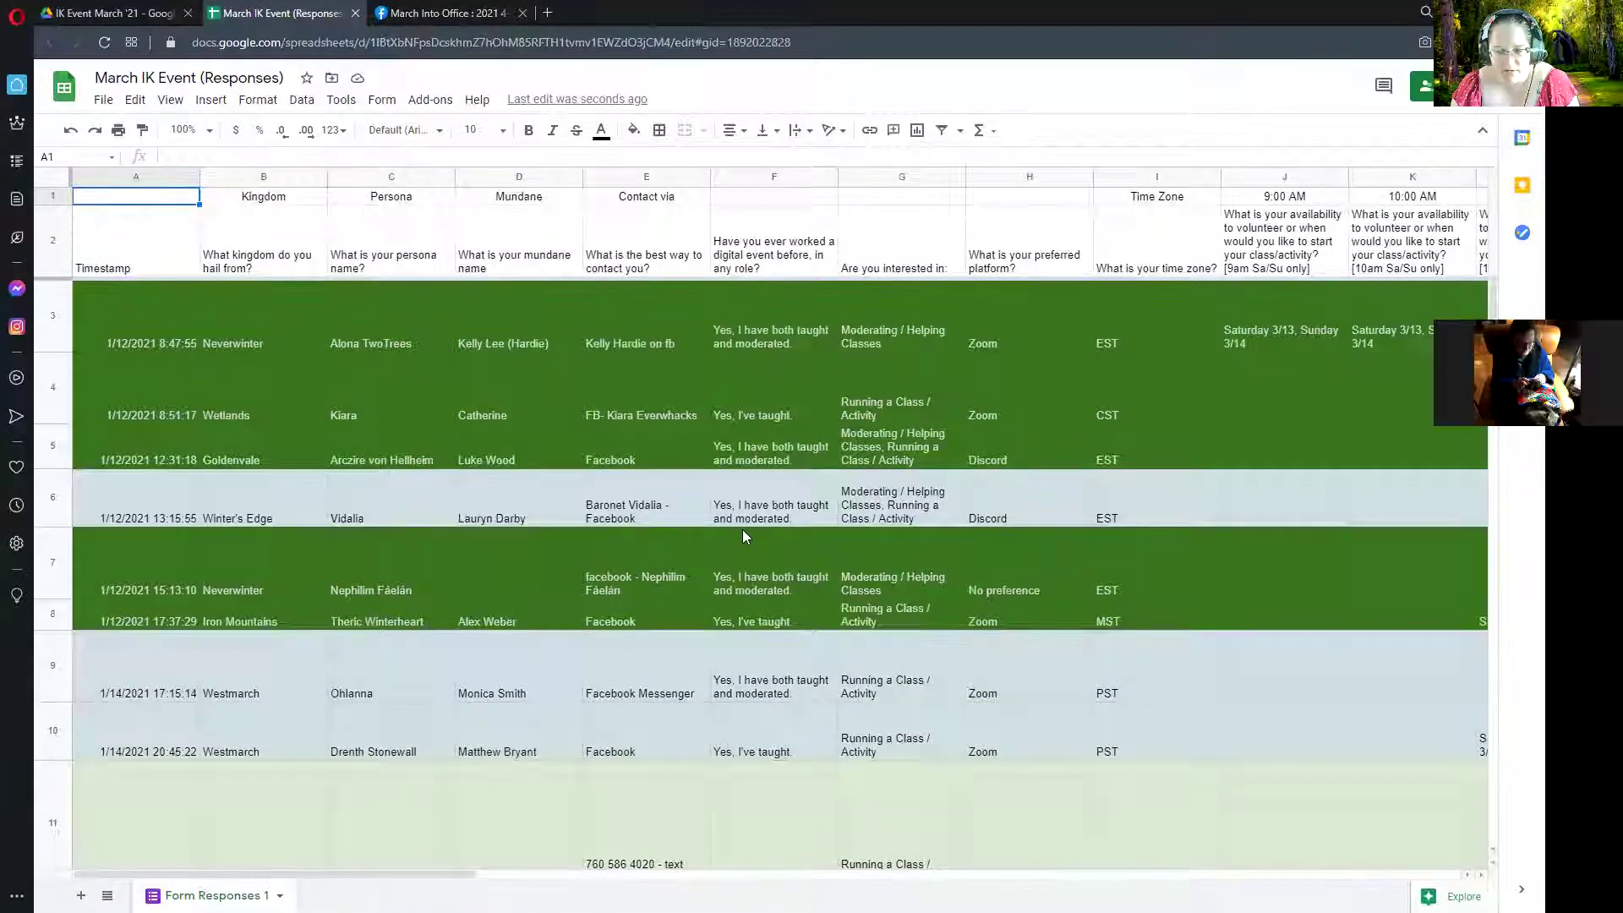
pyautogui.scroll(-1, 742, 529)
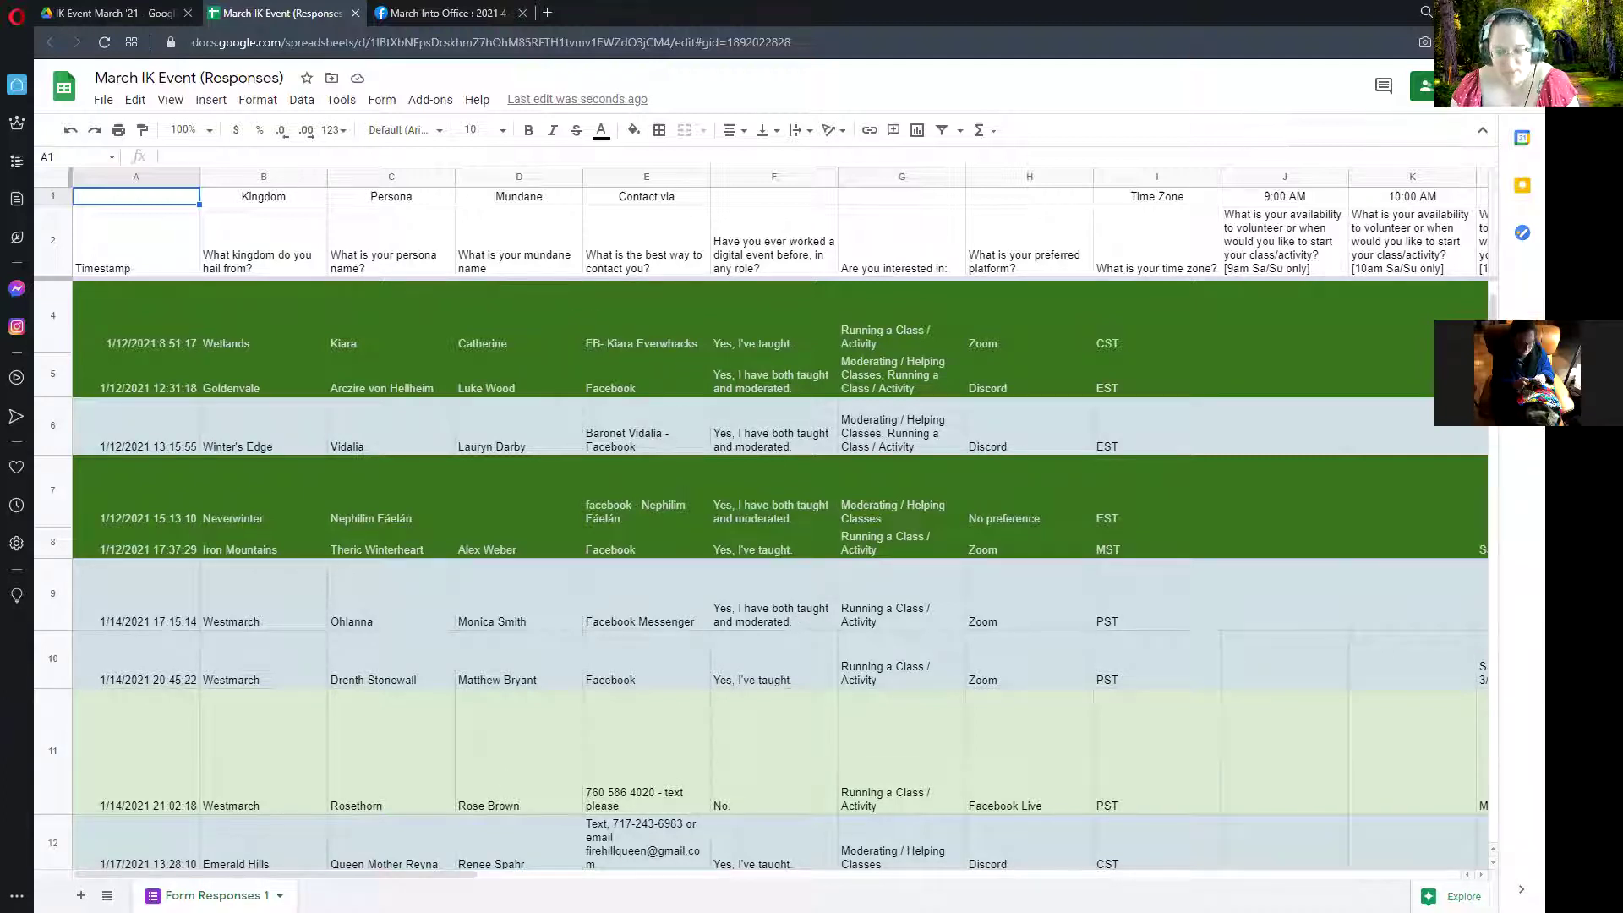
pyautogui.moveTo(304, 879); pyautogui.dragTo(279, 824)
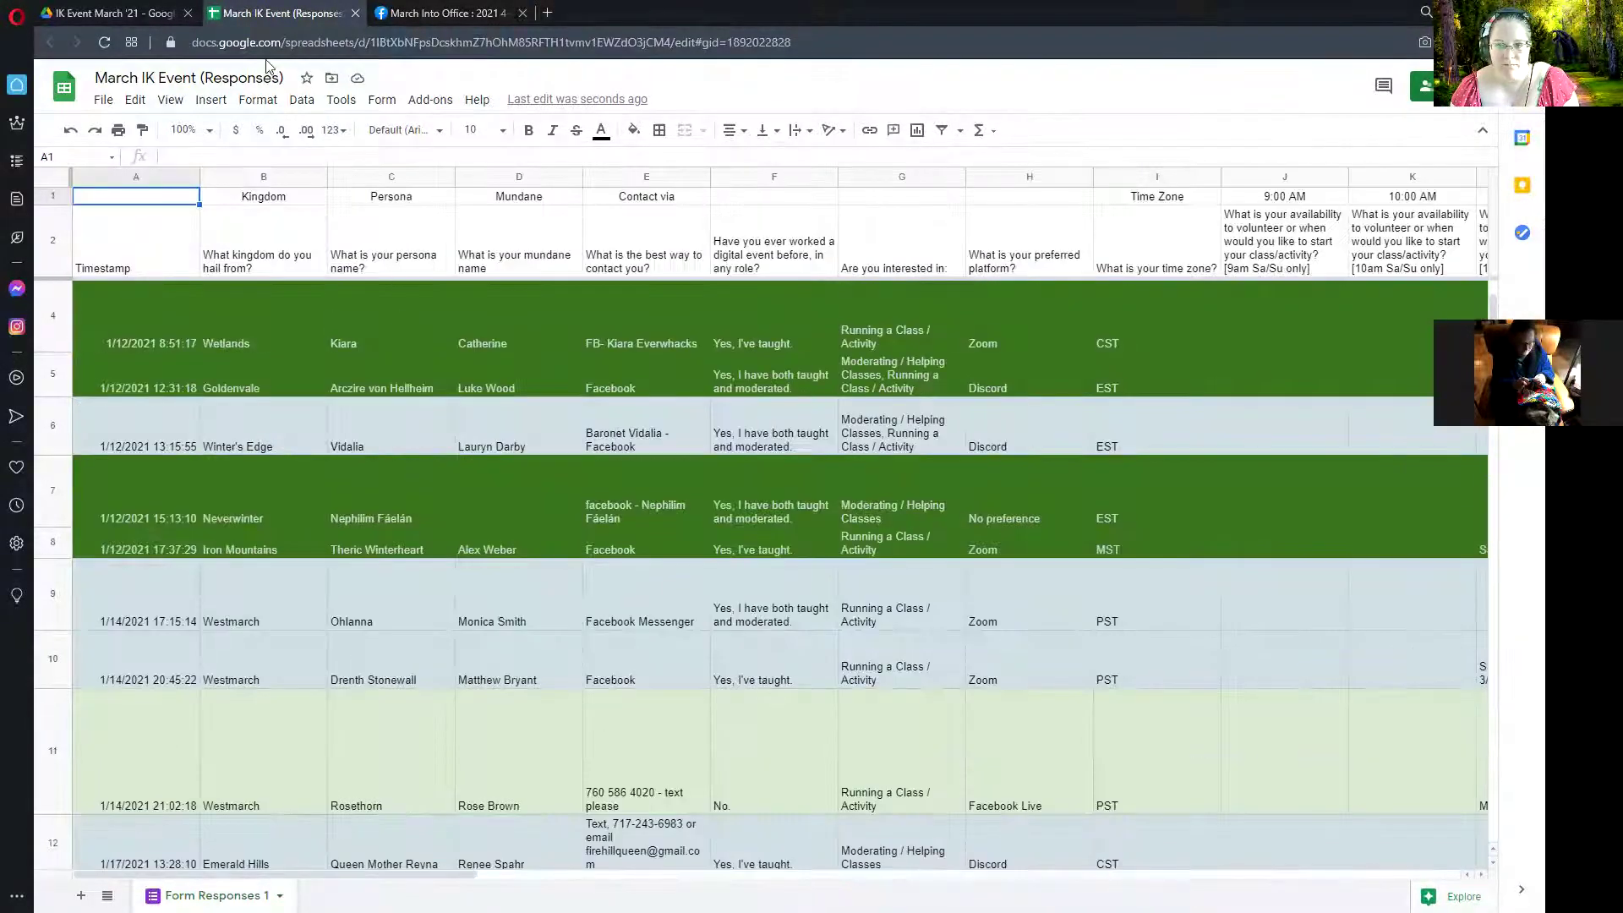
# - Close the responses spreadsheet, reopen the March IK Event form and display its responses one by one
pyautogui.click(355, 13)
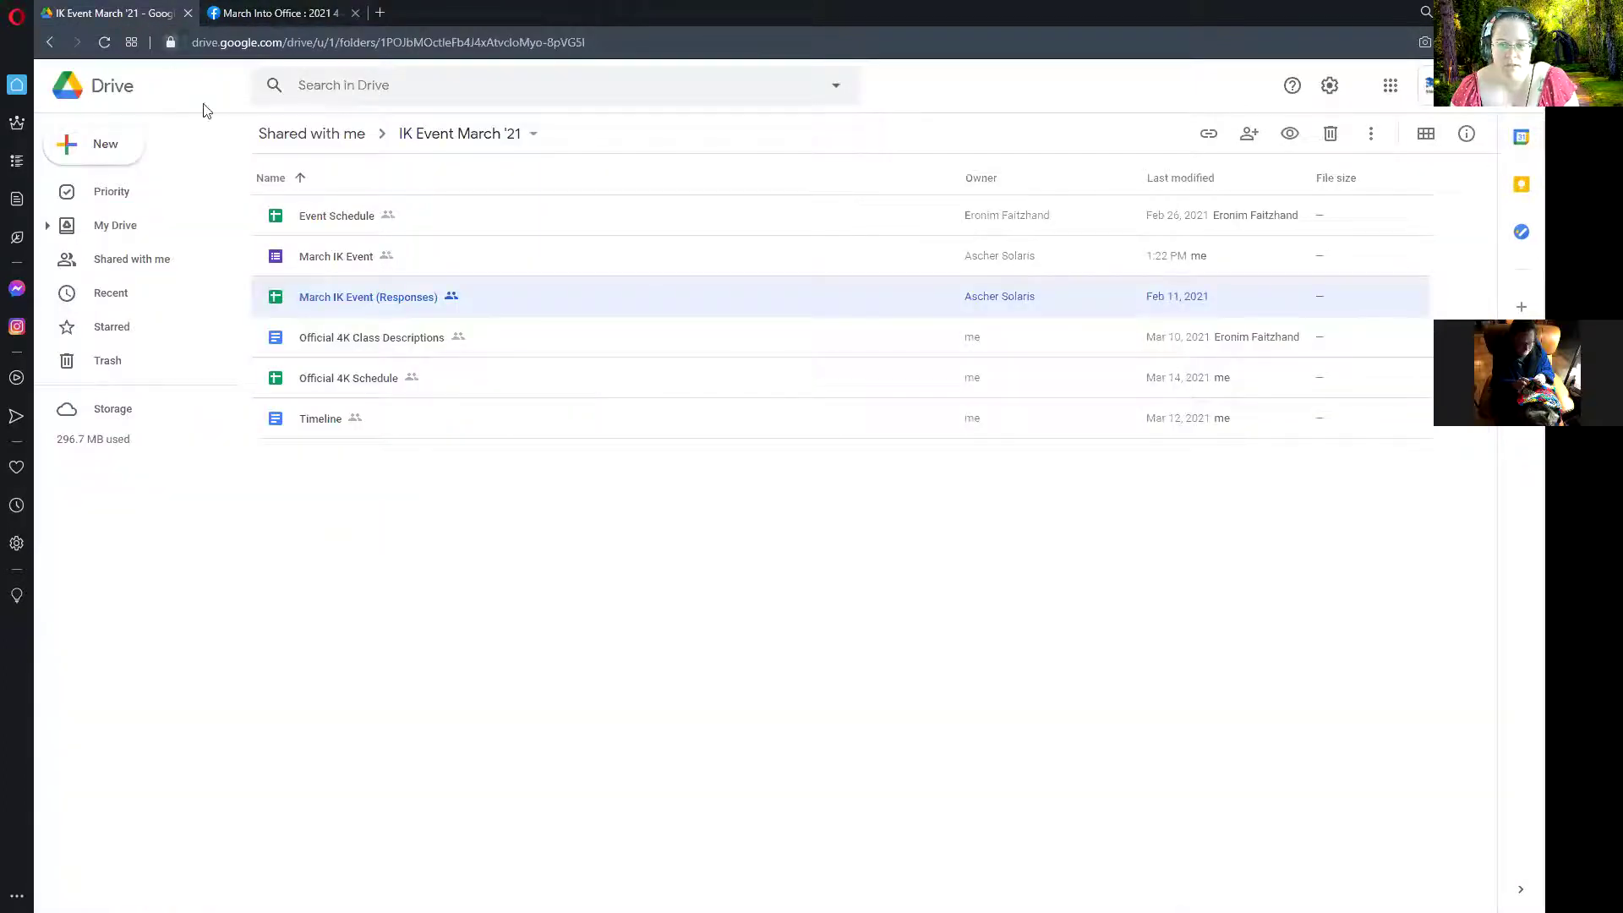
pyautogui.click(330, 263)
pyautogui.doubleClick(330, 263)
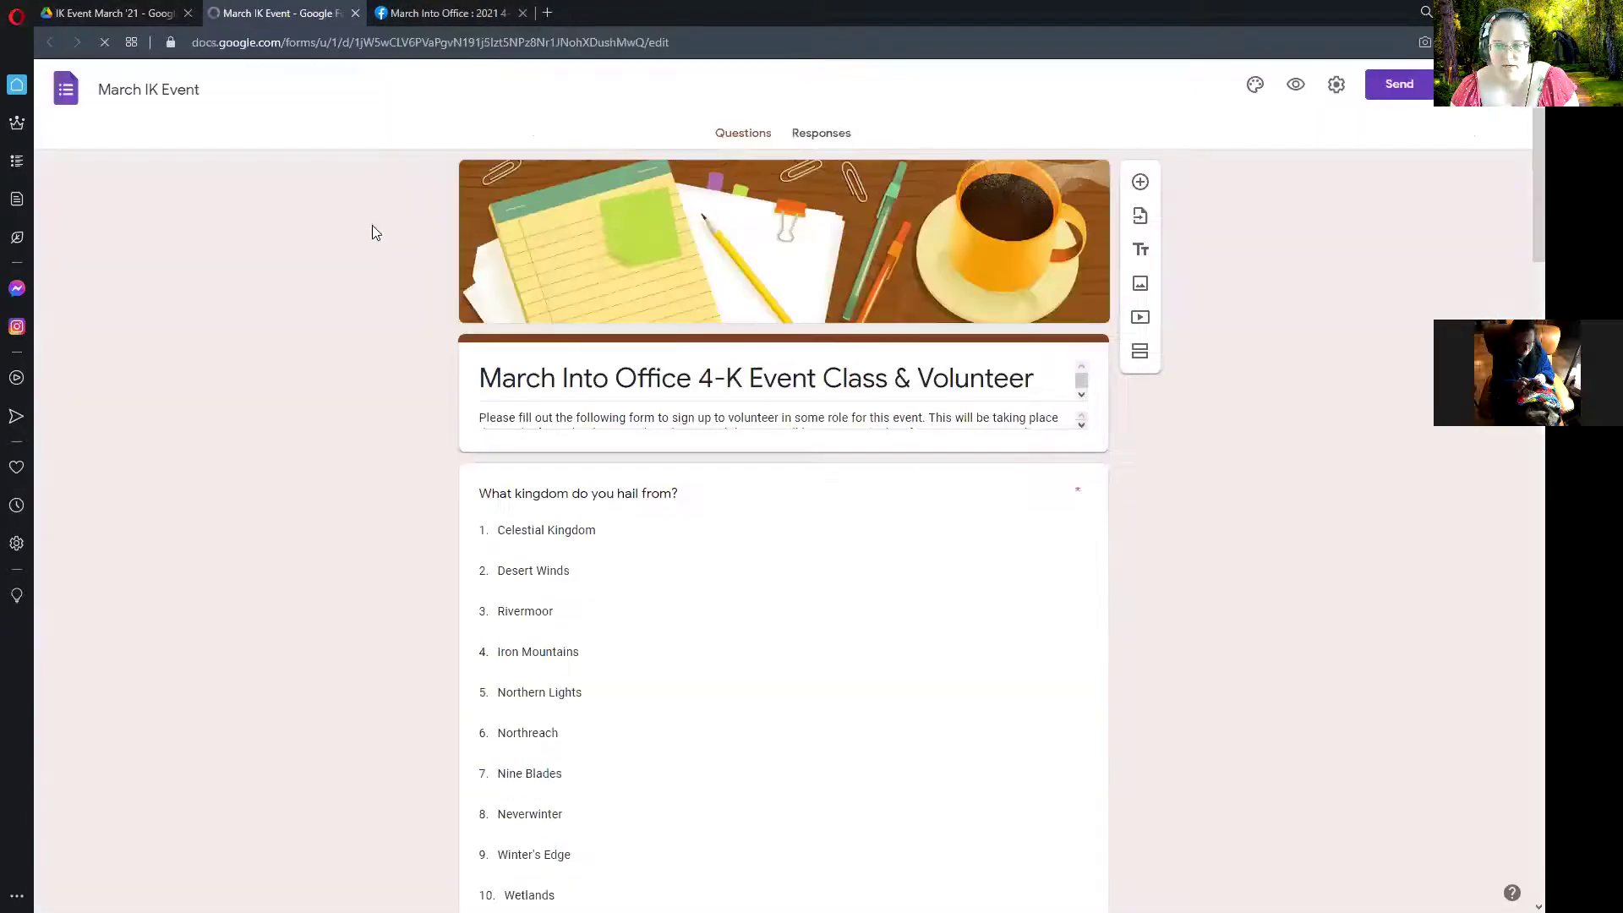
pyautogui.click(824, 137)
pyautogui.scroll(-1, 1163, 412)
pyautogui.scroll(1, 1146, 400)
pyautogui.click(1004, 288)
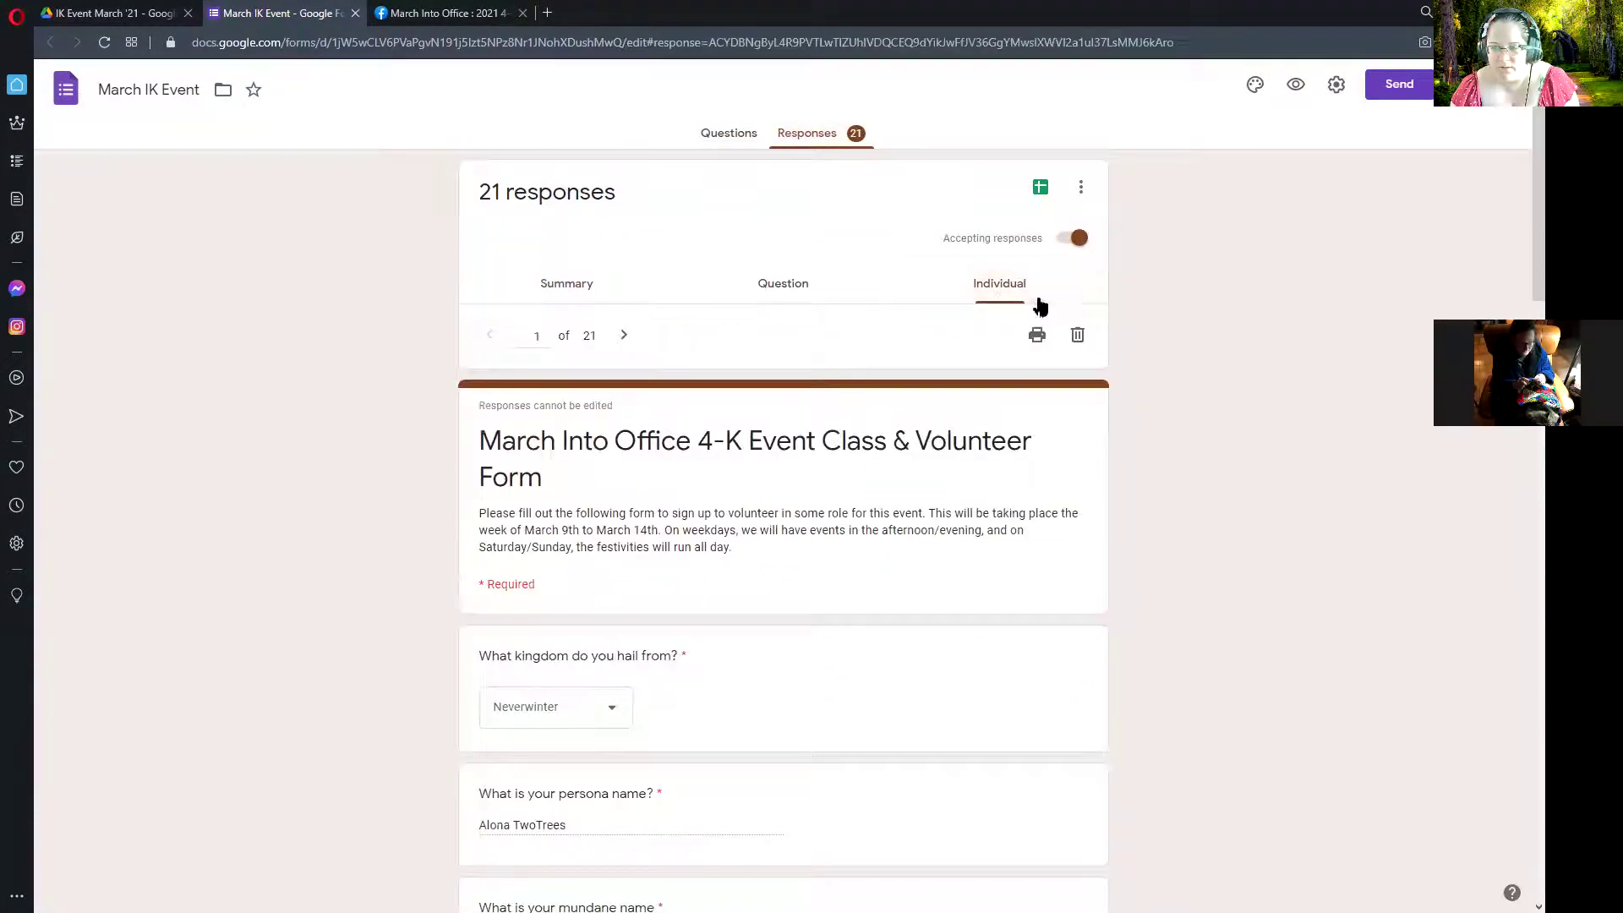
# - Examine the first individual response from the kingdom and contact answers through the availability grid to the class pitch question
pyautogui.scroll(-5, 1181, 457)
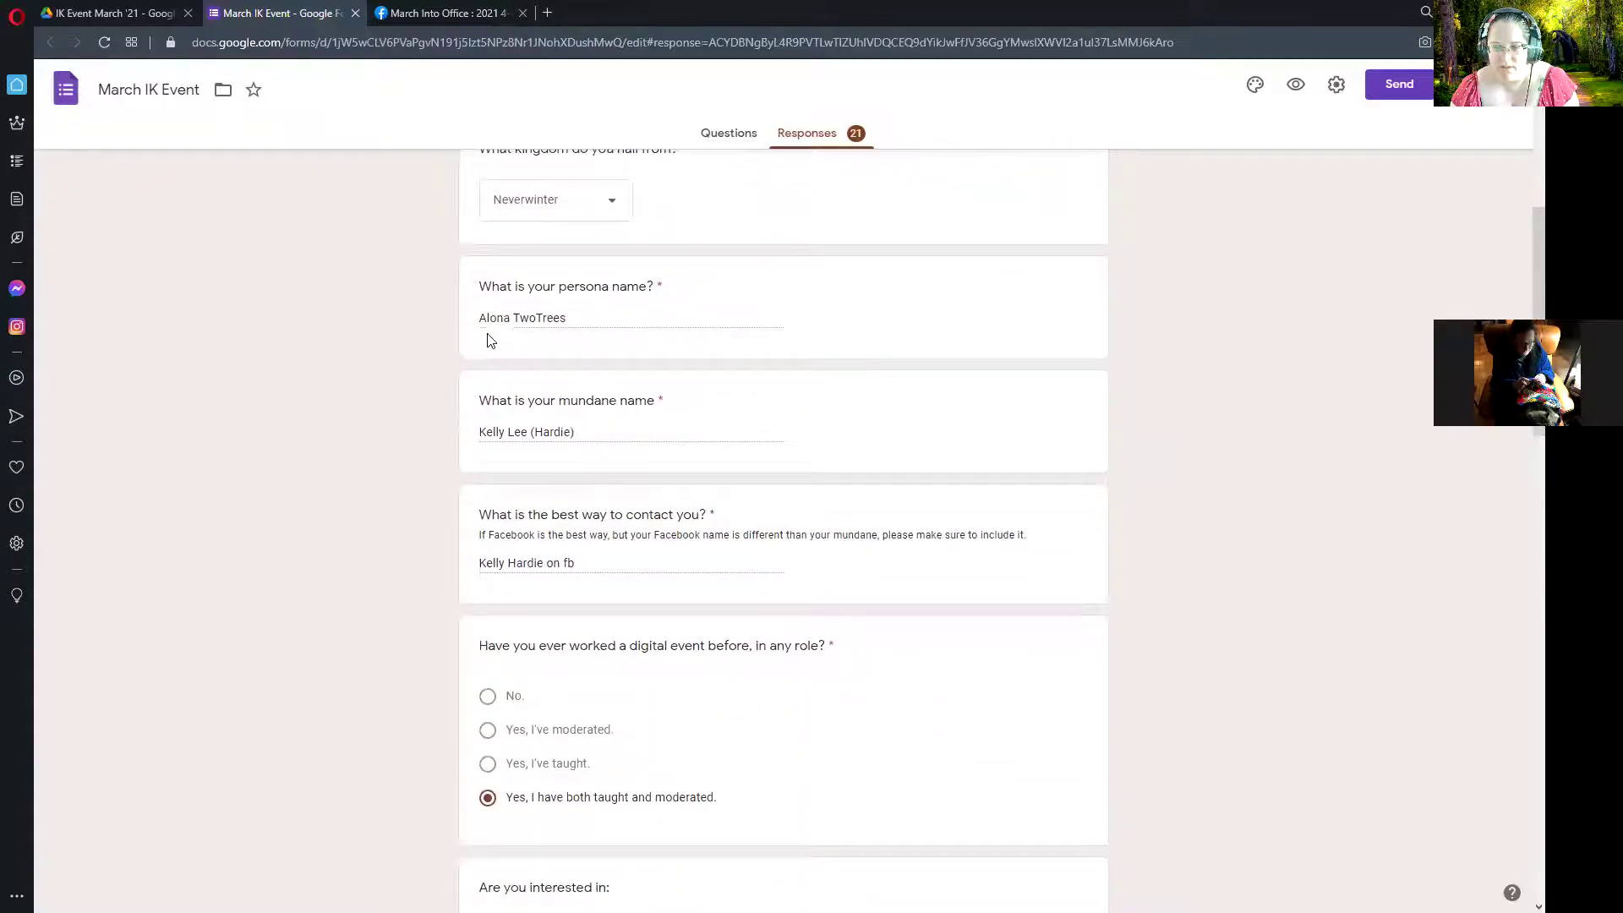
pyautogui.scroll(-1, 575, 549)
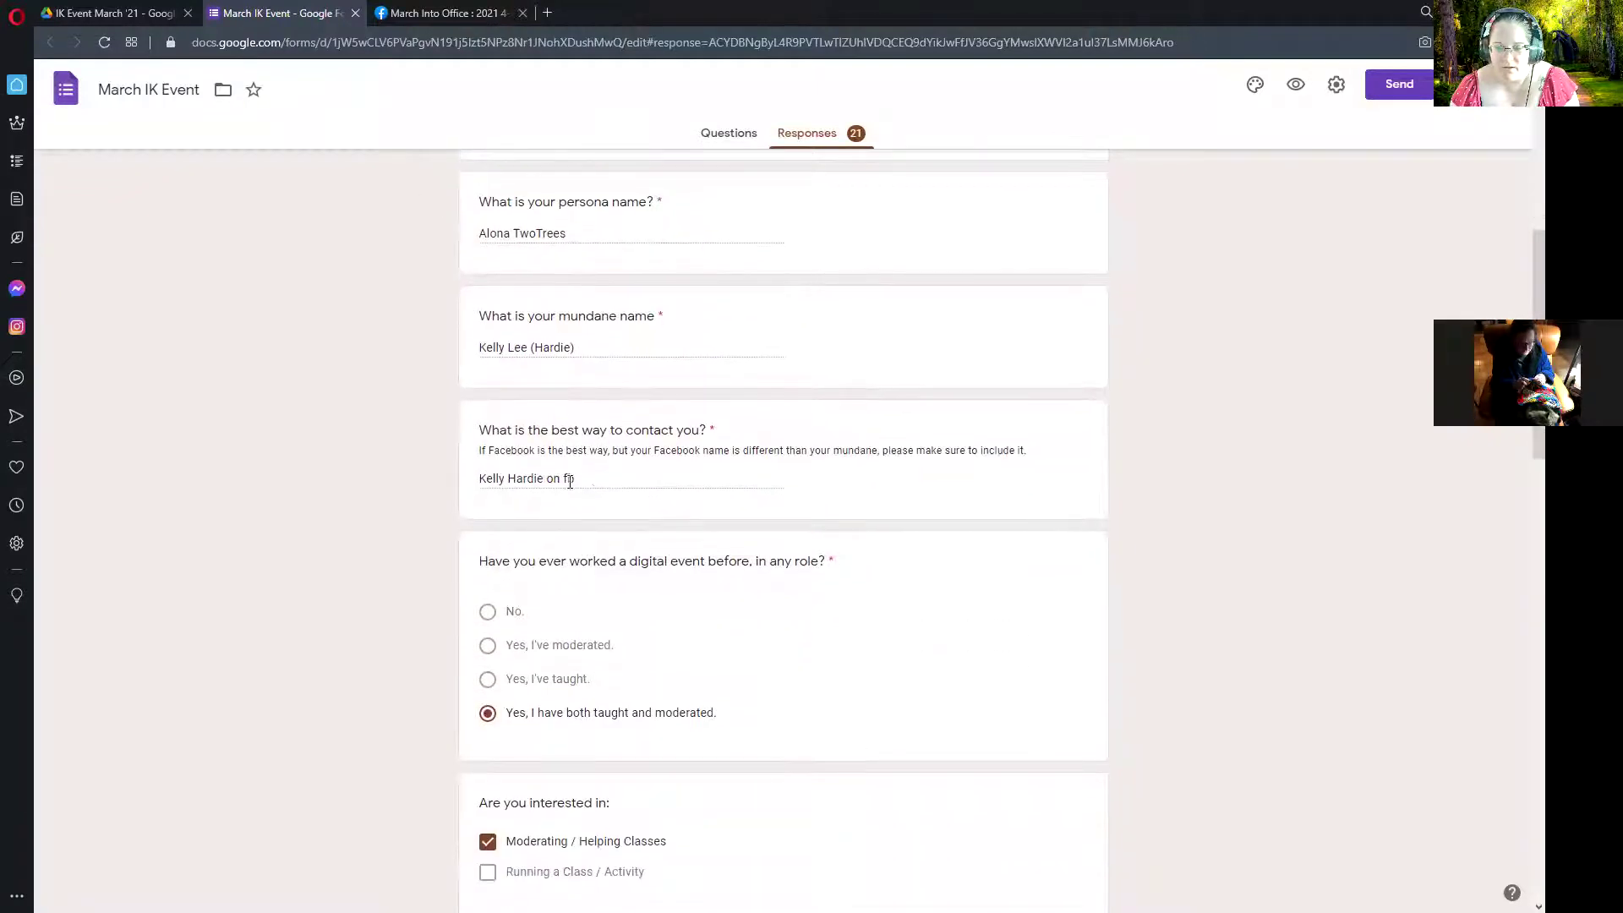
pyautogui.scroll(-3, 562, 484)
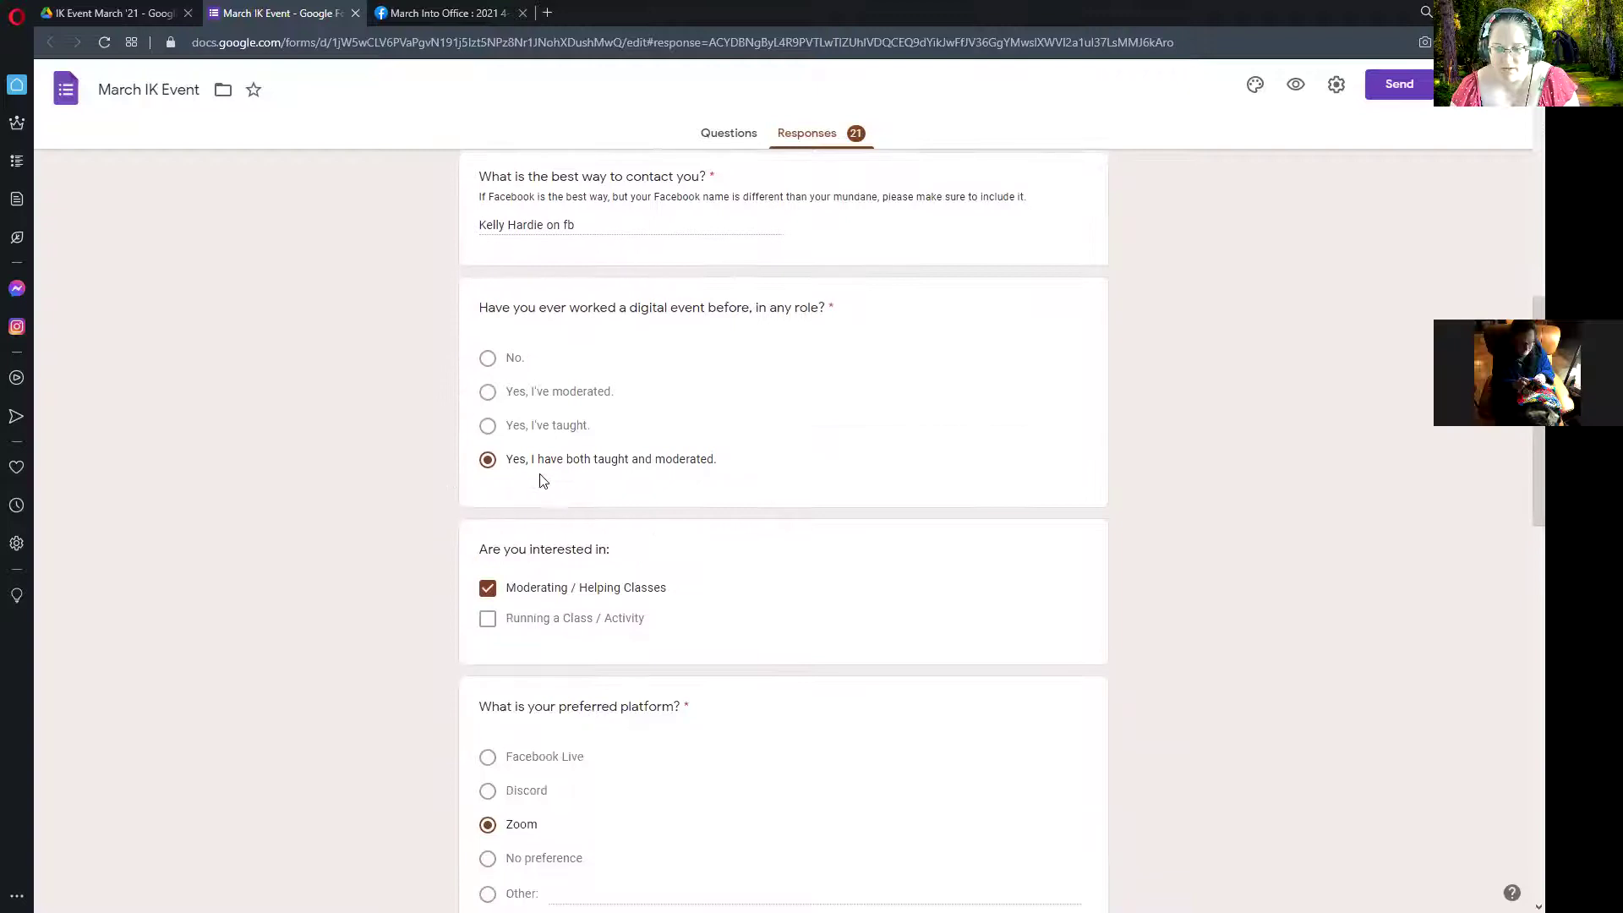
pyautogui.scroll(-3, 713, 482)
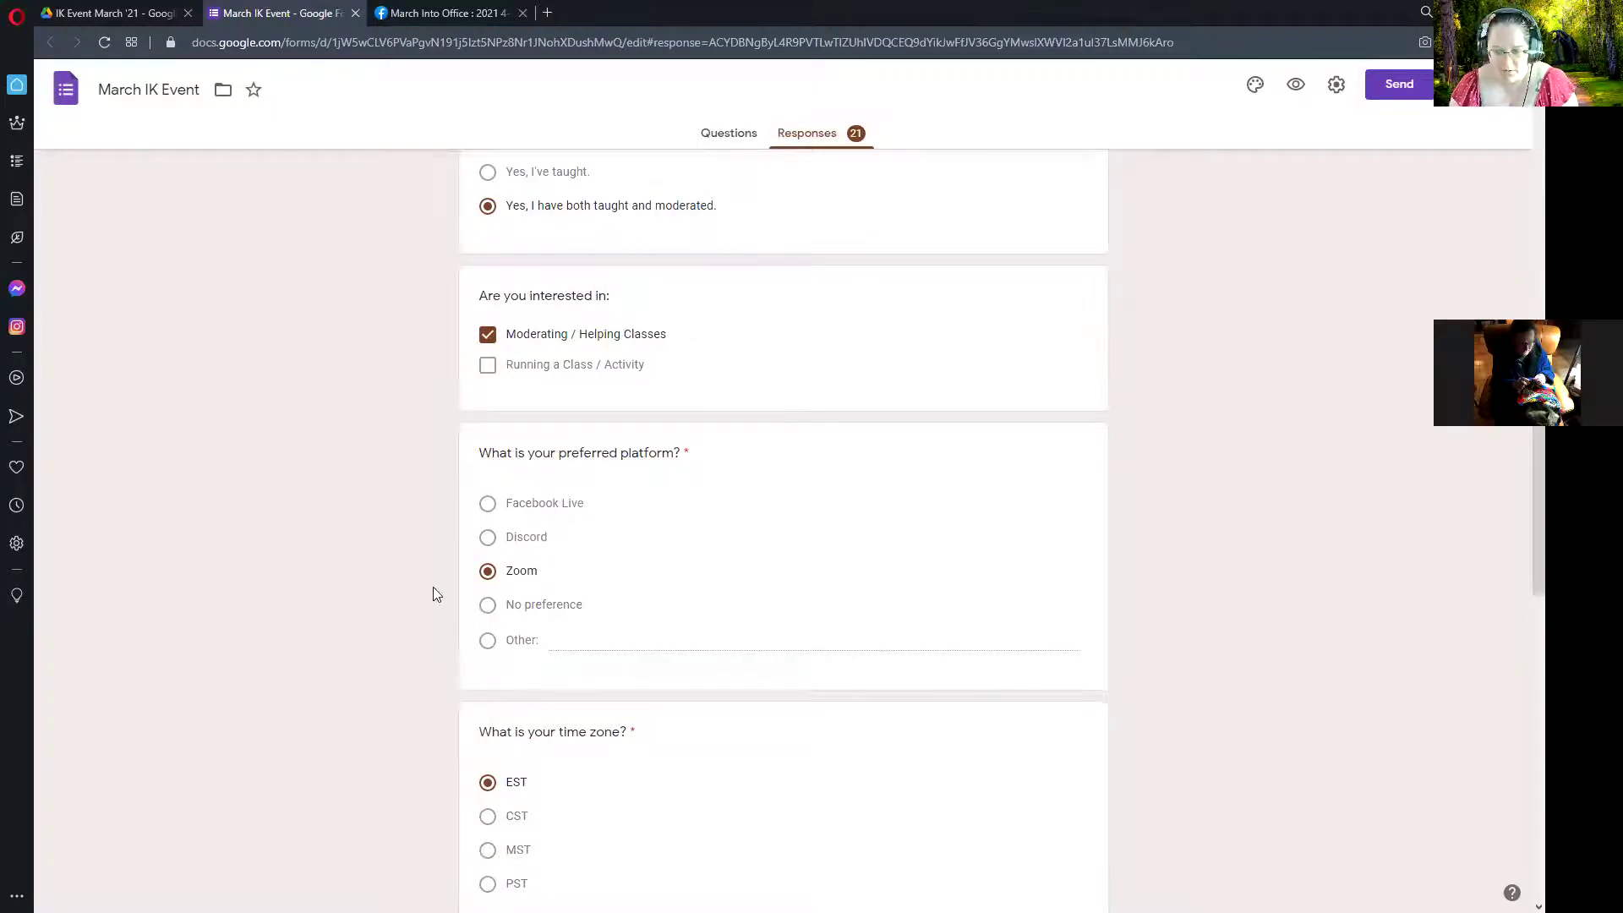
pyautogui.scroll(-4, 433, 586)
pyautogui.scroll(-4, 1048, 572)
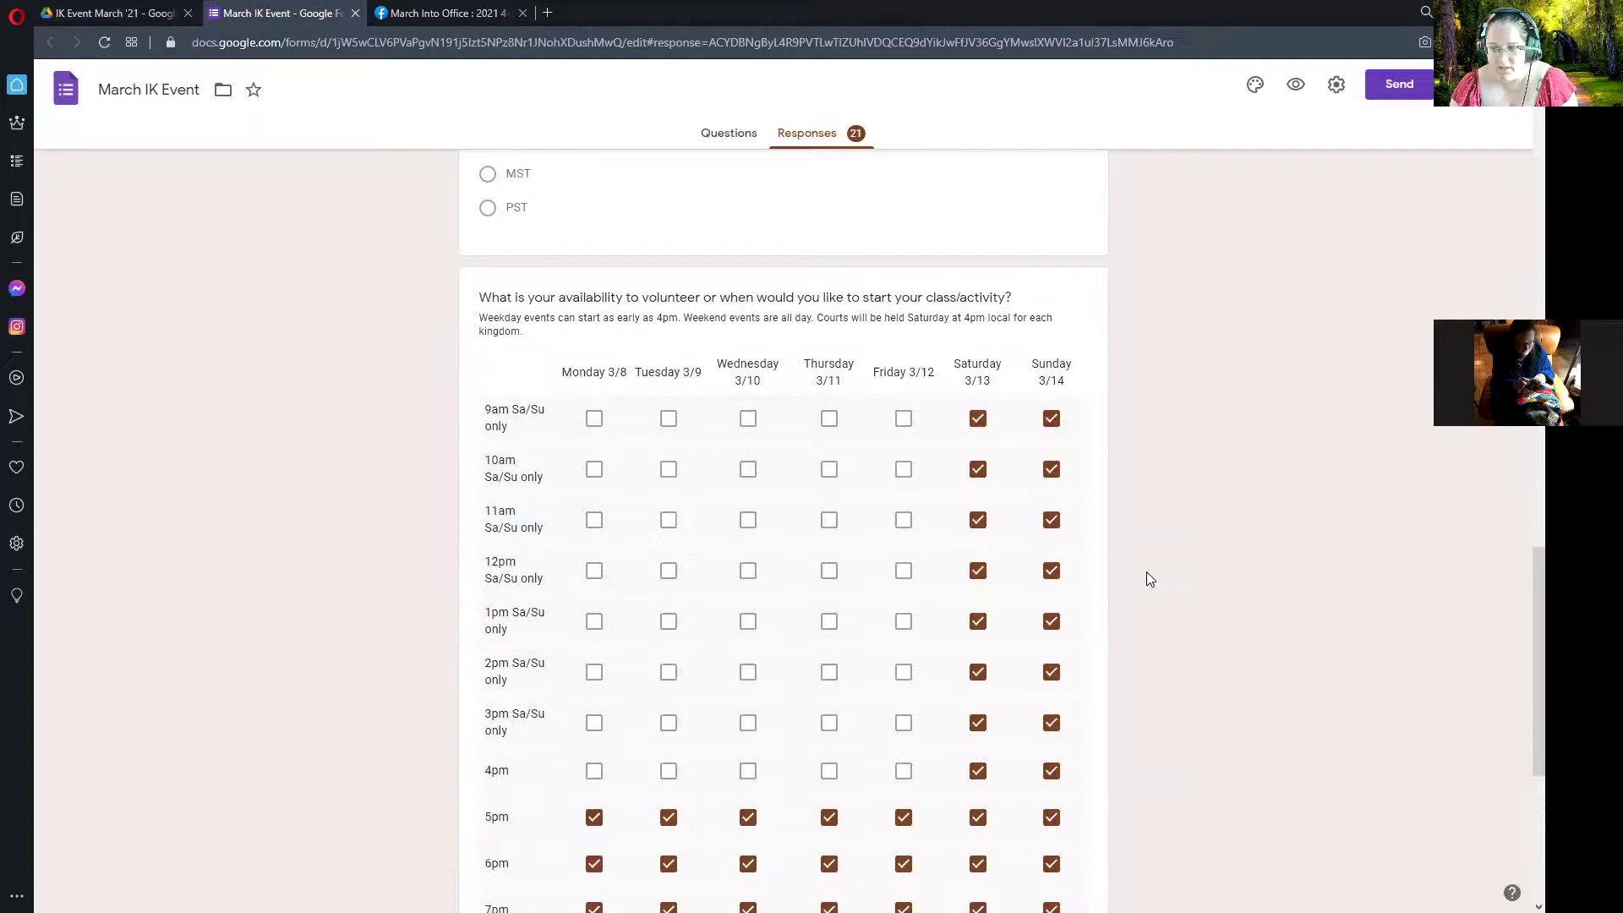
pyautogui.scroll(-5, 1144, 864)
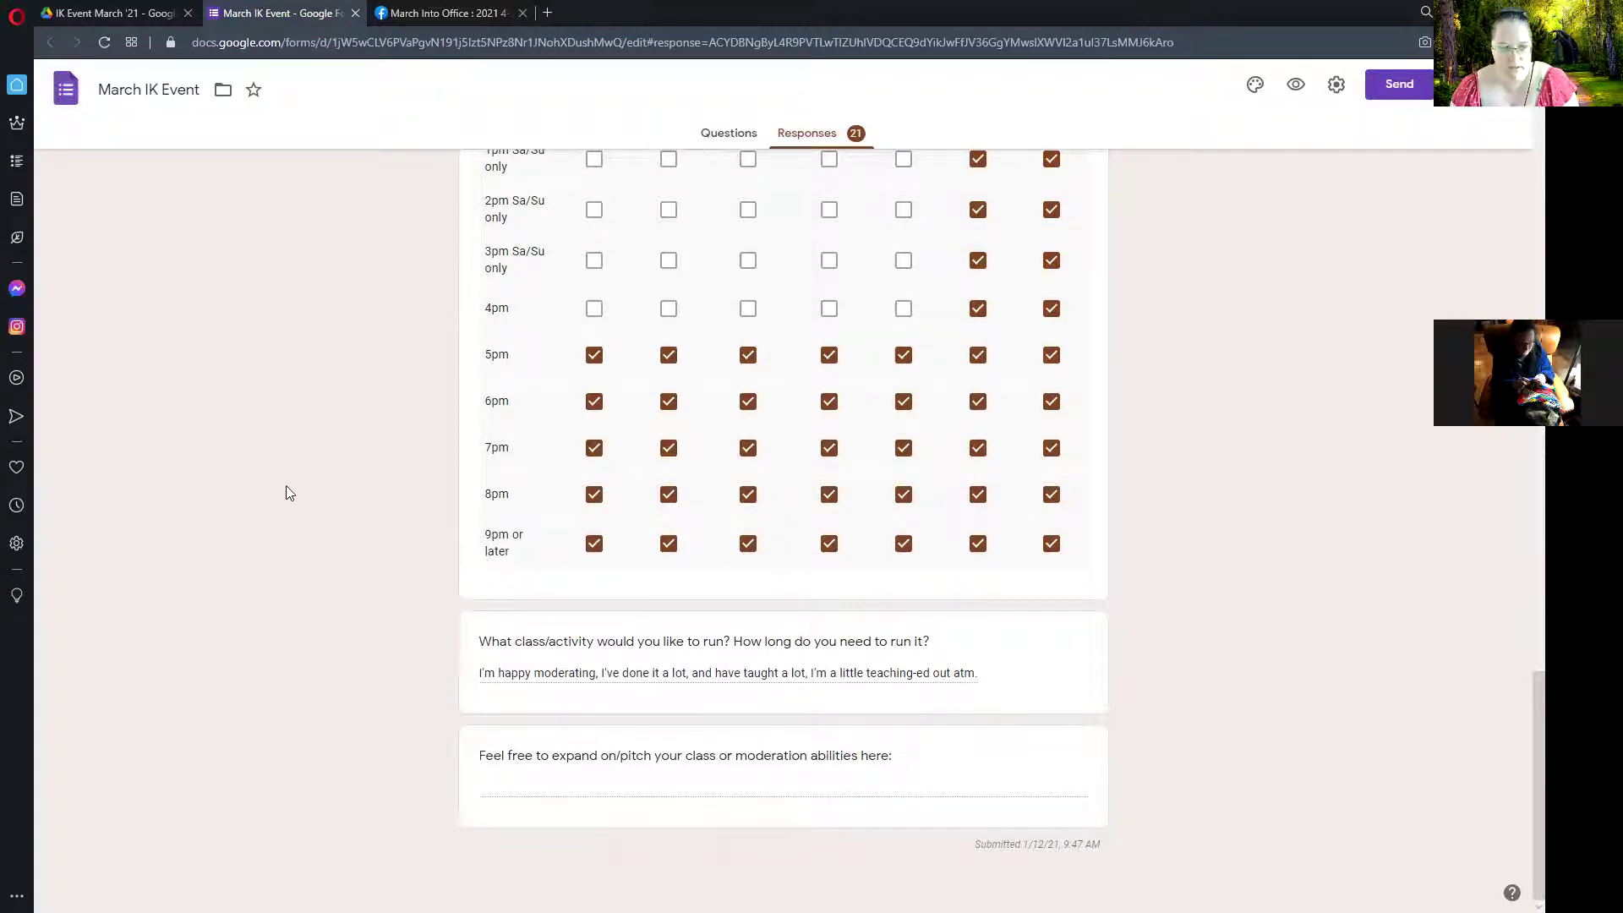
# - Close the form, view the Official 4K Schedule from the Drive folder, and close it again
pyautogui.click(355, 12)
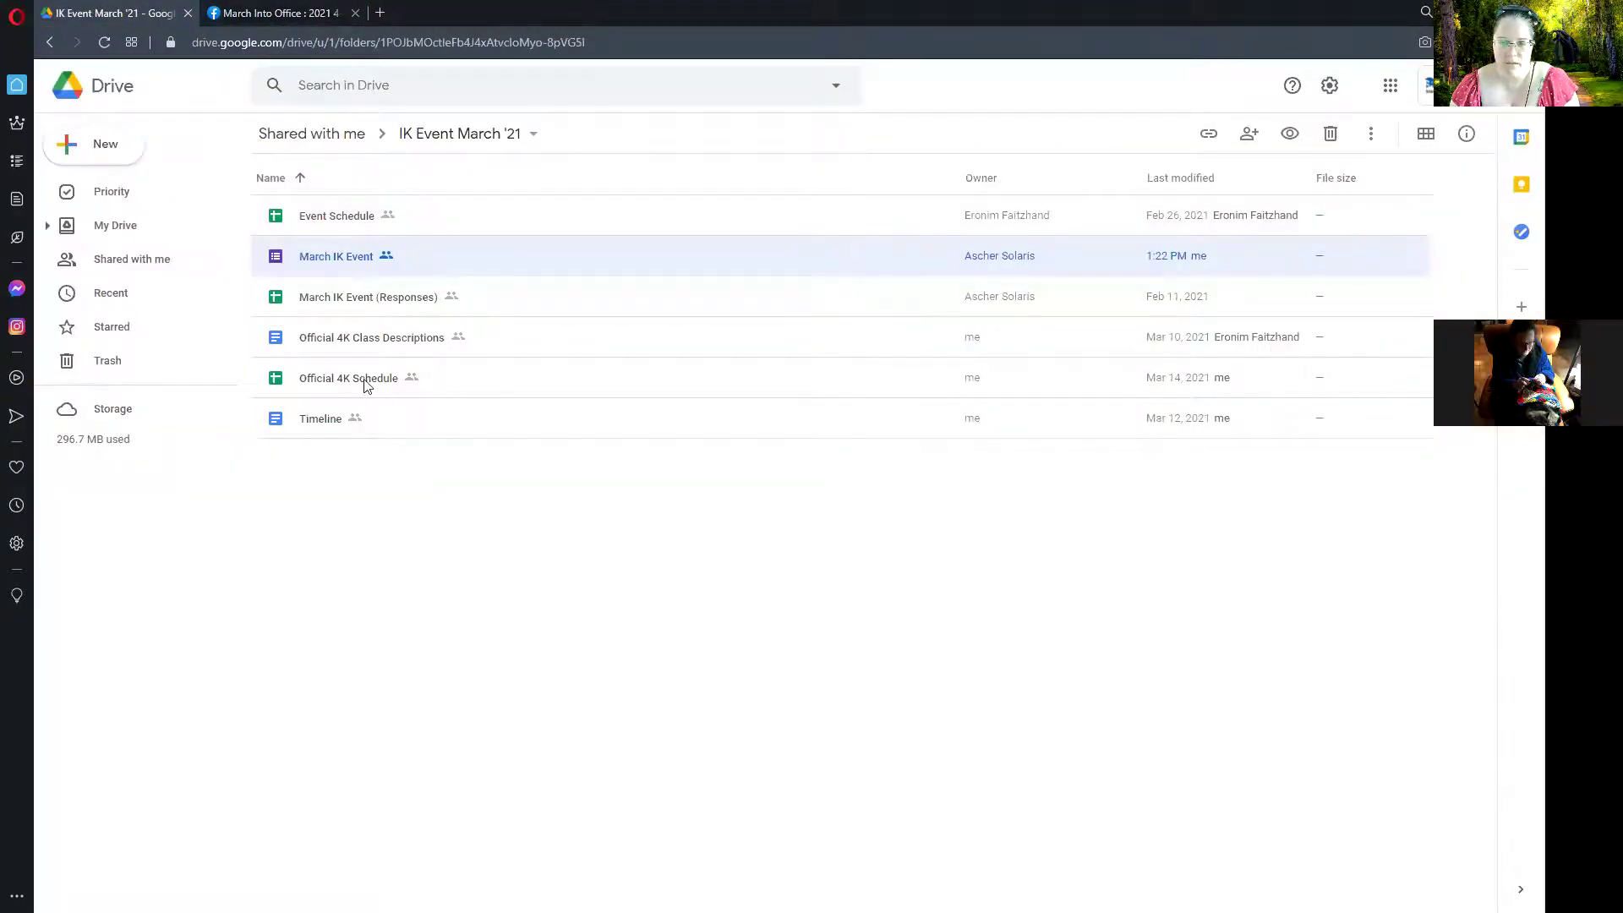
pyautogui.doubleClick(361, 385)
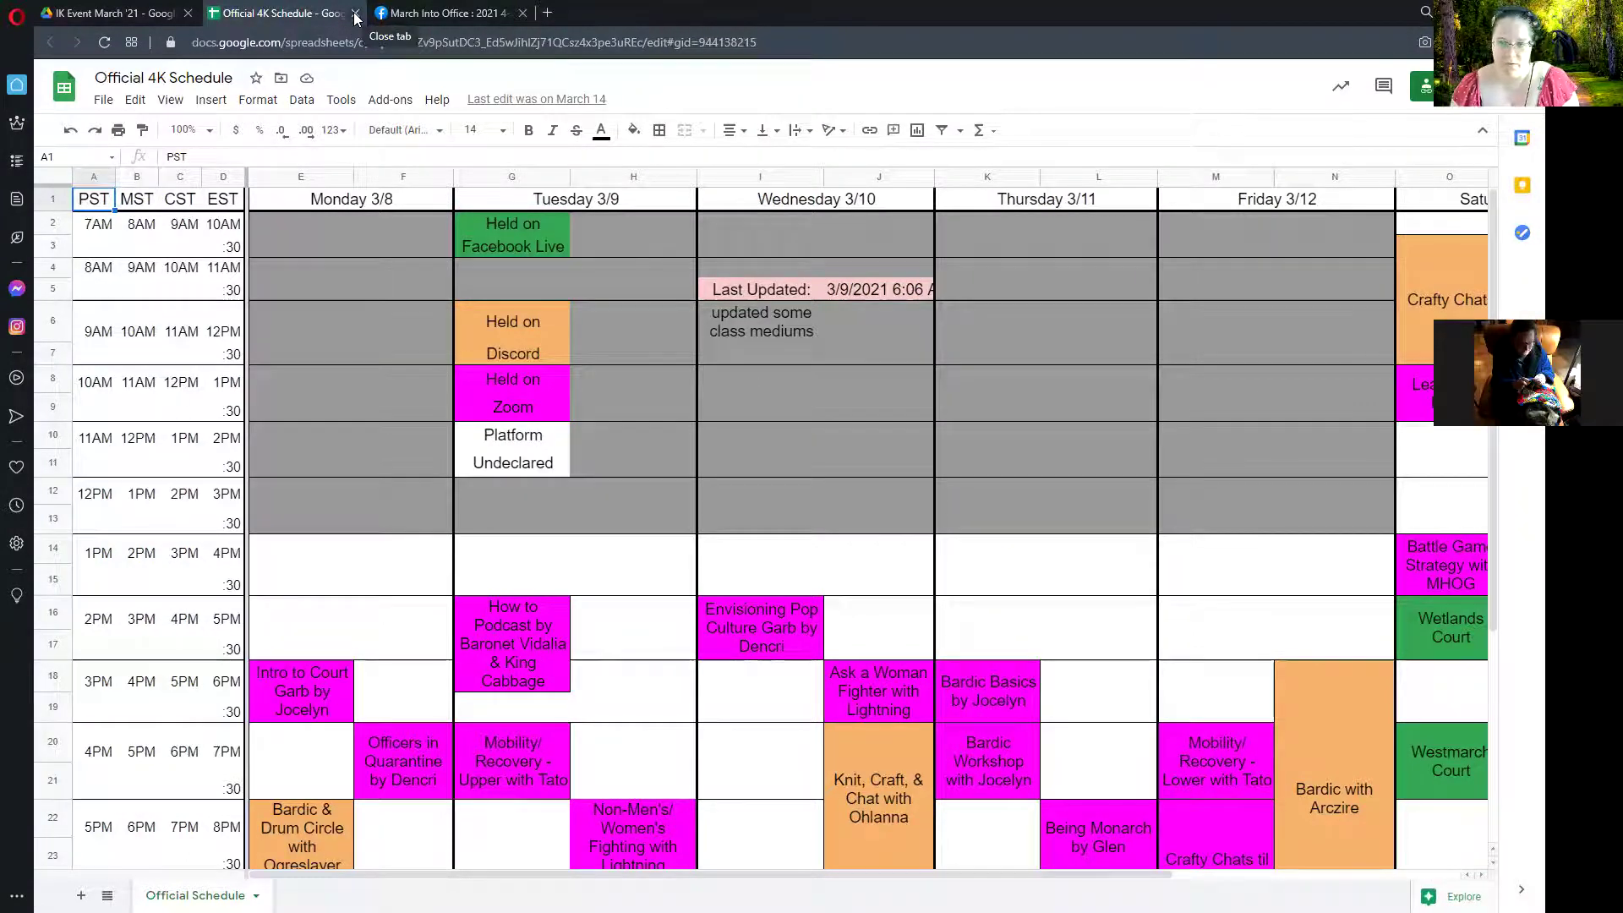
pyautogui.click(355, 14)
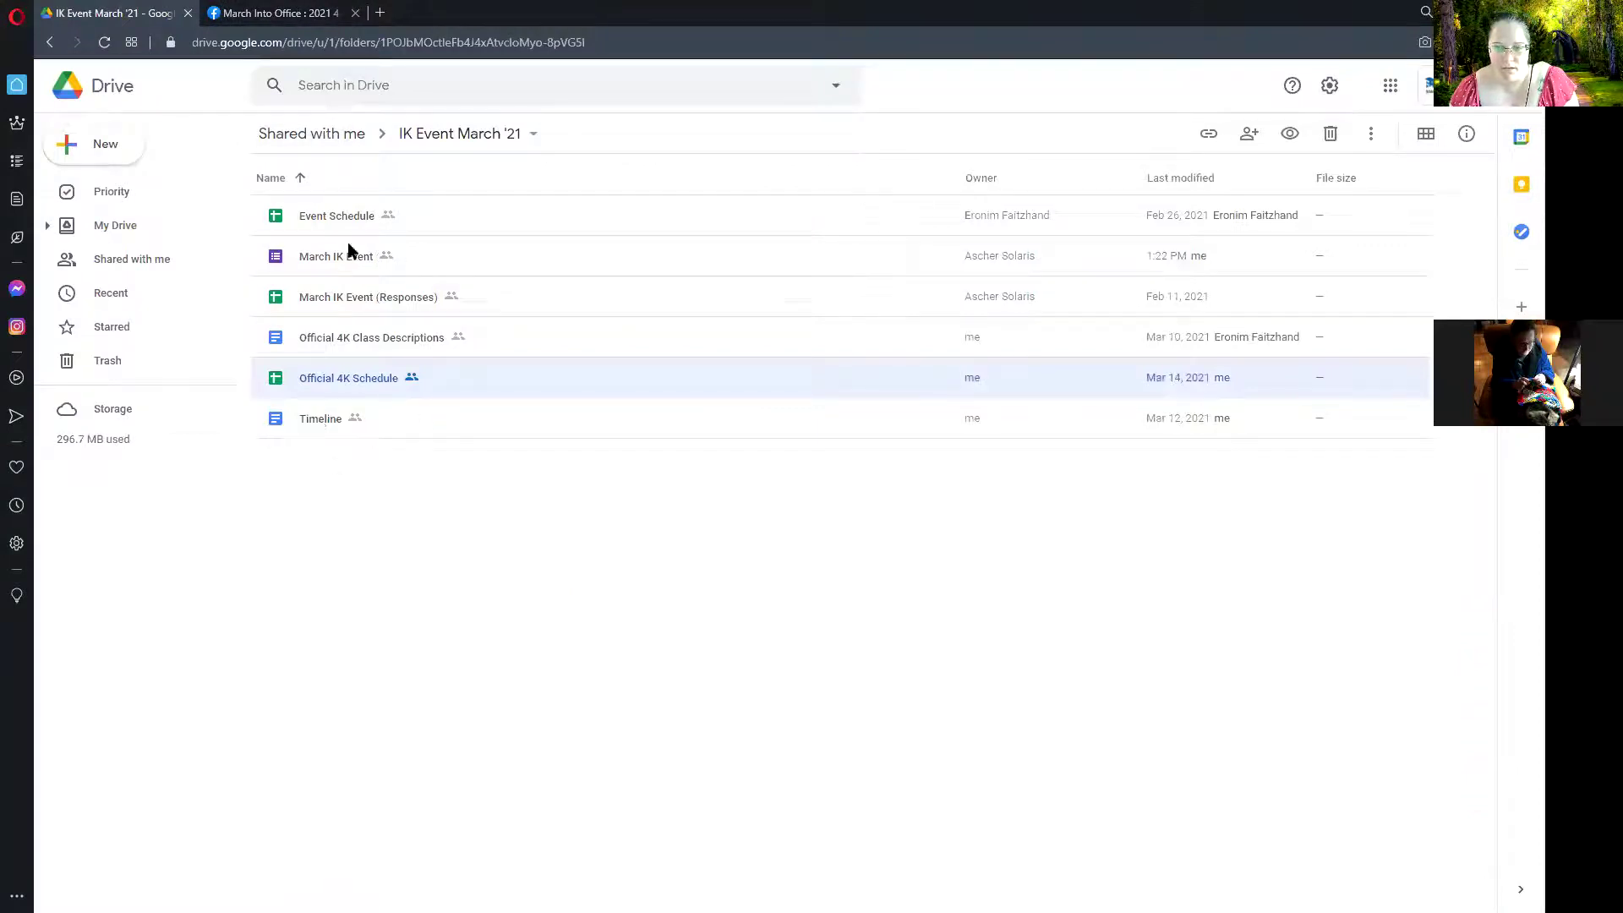
# - Open the Timeline document from the Drive folder and examine its January to March planning calendar
pyautogui.doubleClick(344, 425)
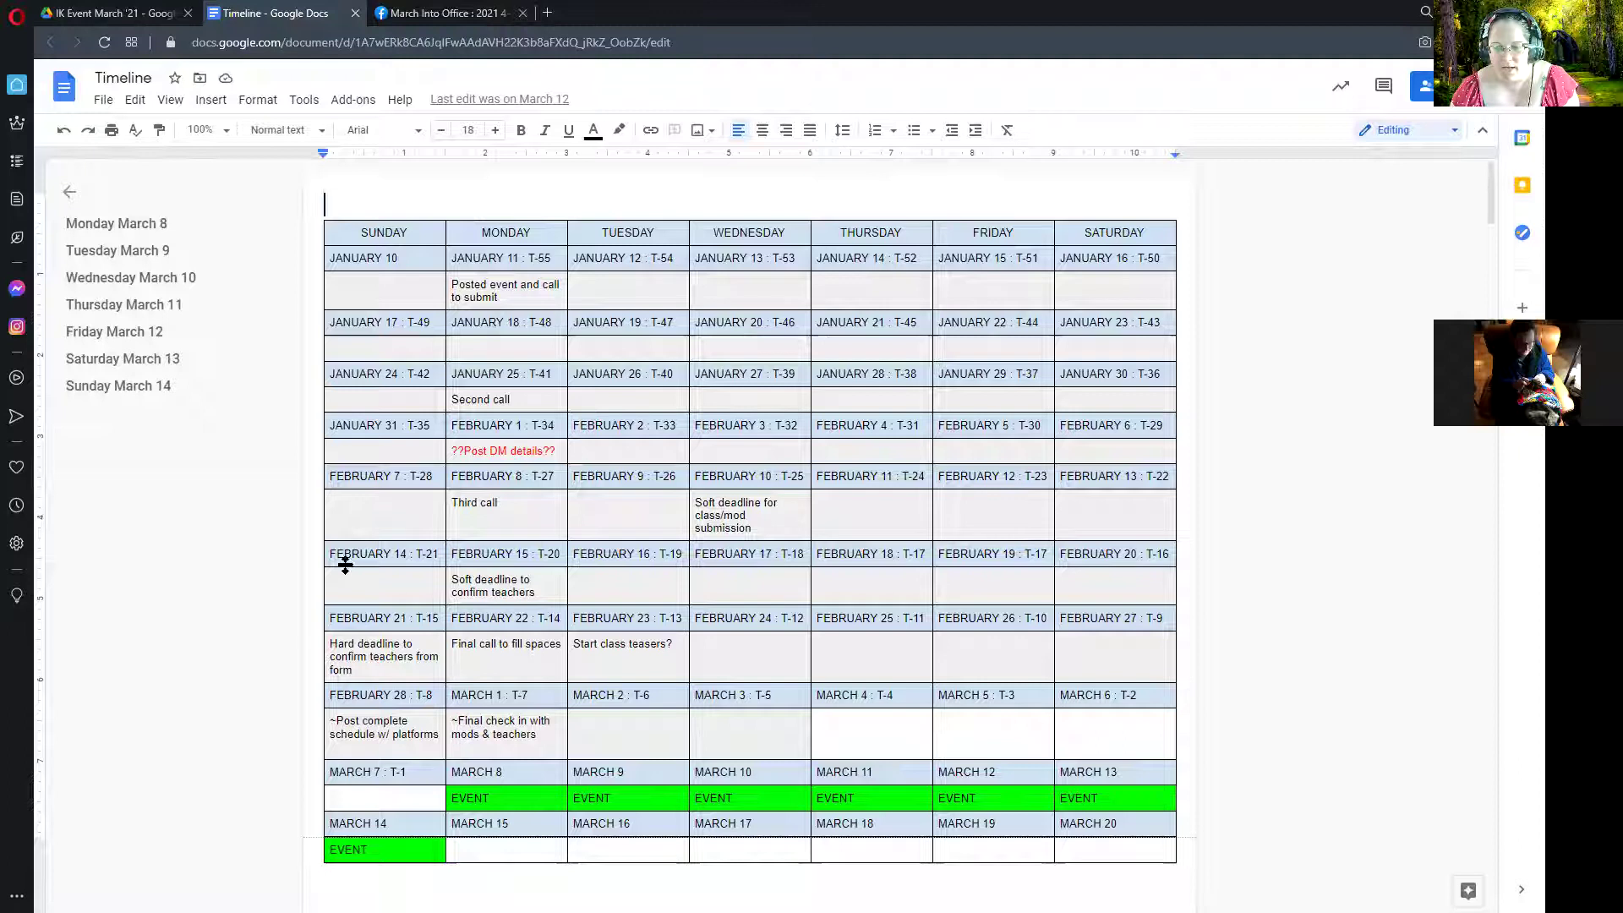
pyautogui.scroll(-1, 288, 610)
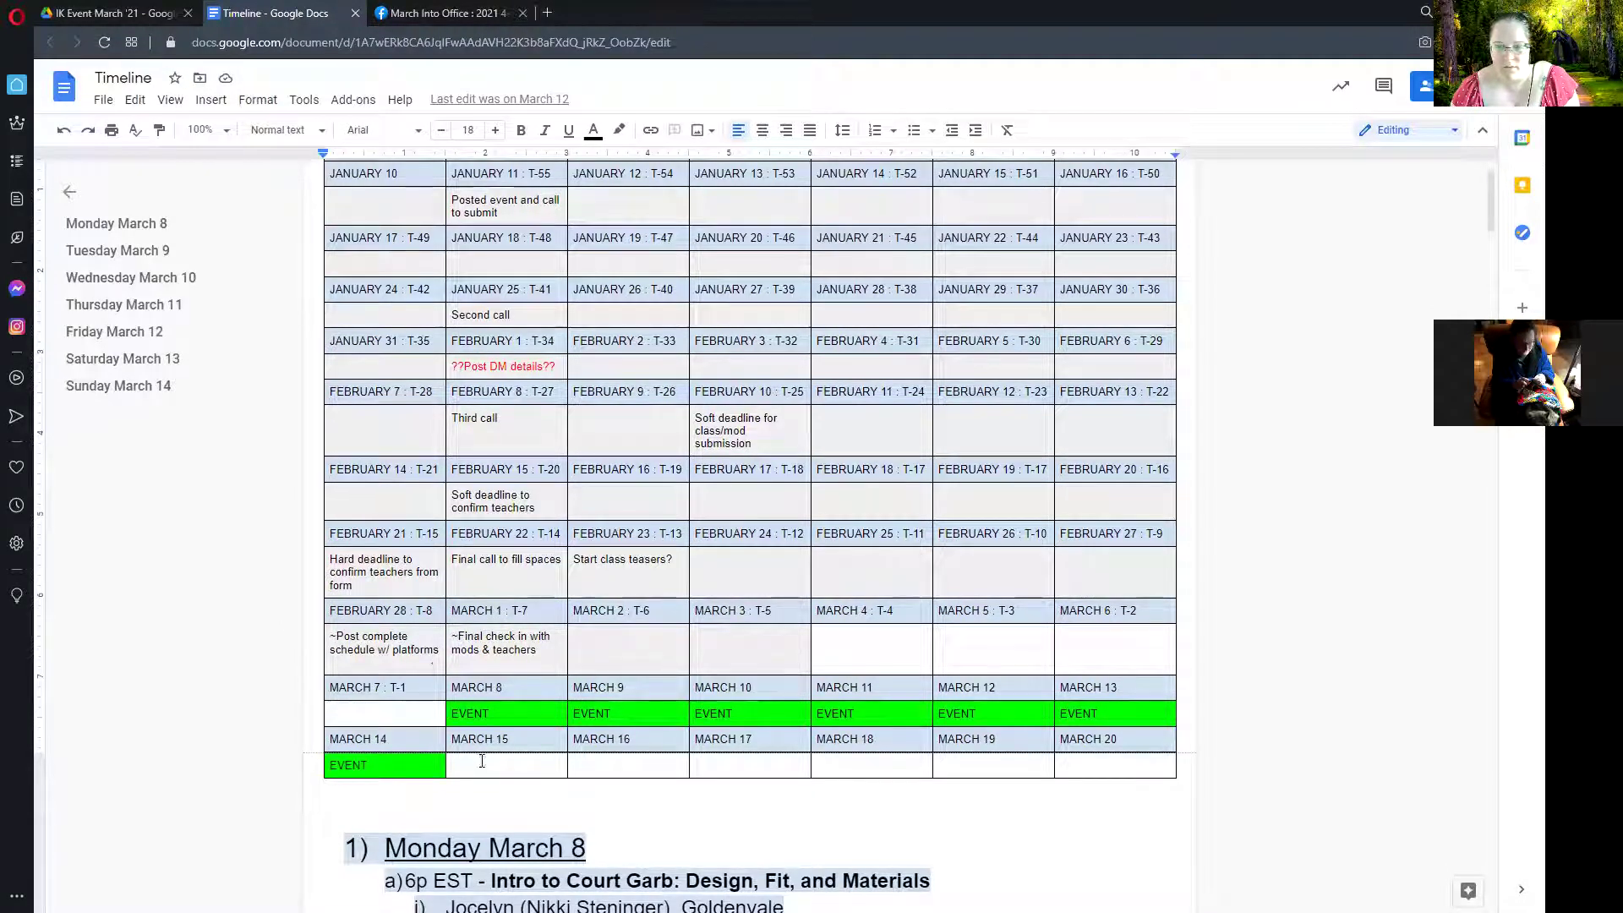
pyautogui.scroll(1, 481, 761)
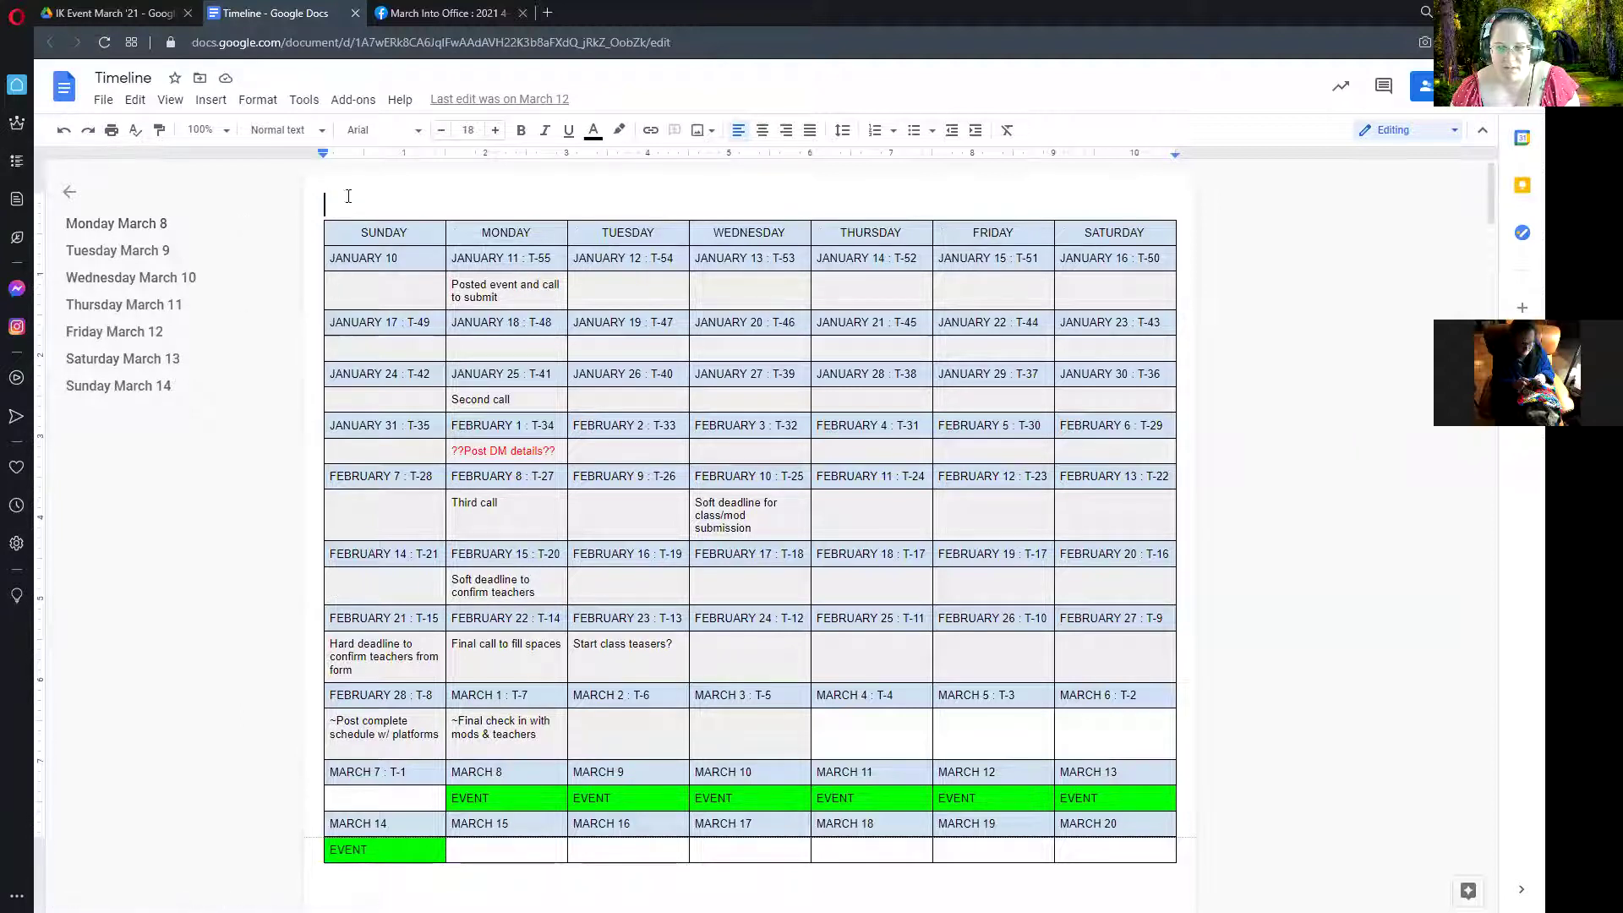
# - Preview a 7 x 14 size for a new table in the Timeline document without inserting it
pyautogui.click(210, 99)
pyautogui.moveTo(251, 158)
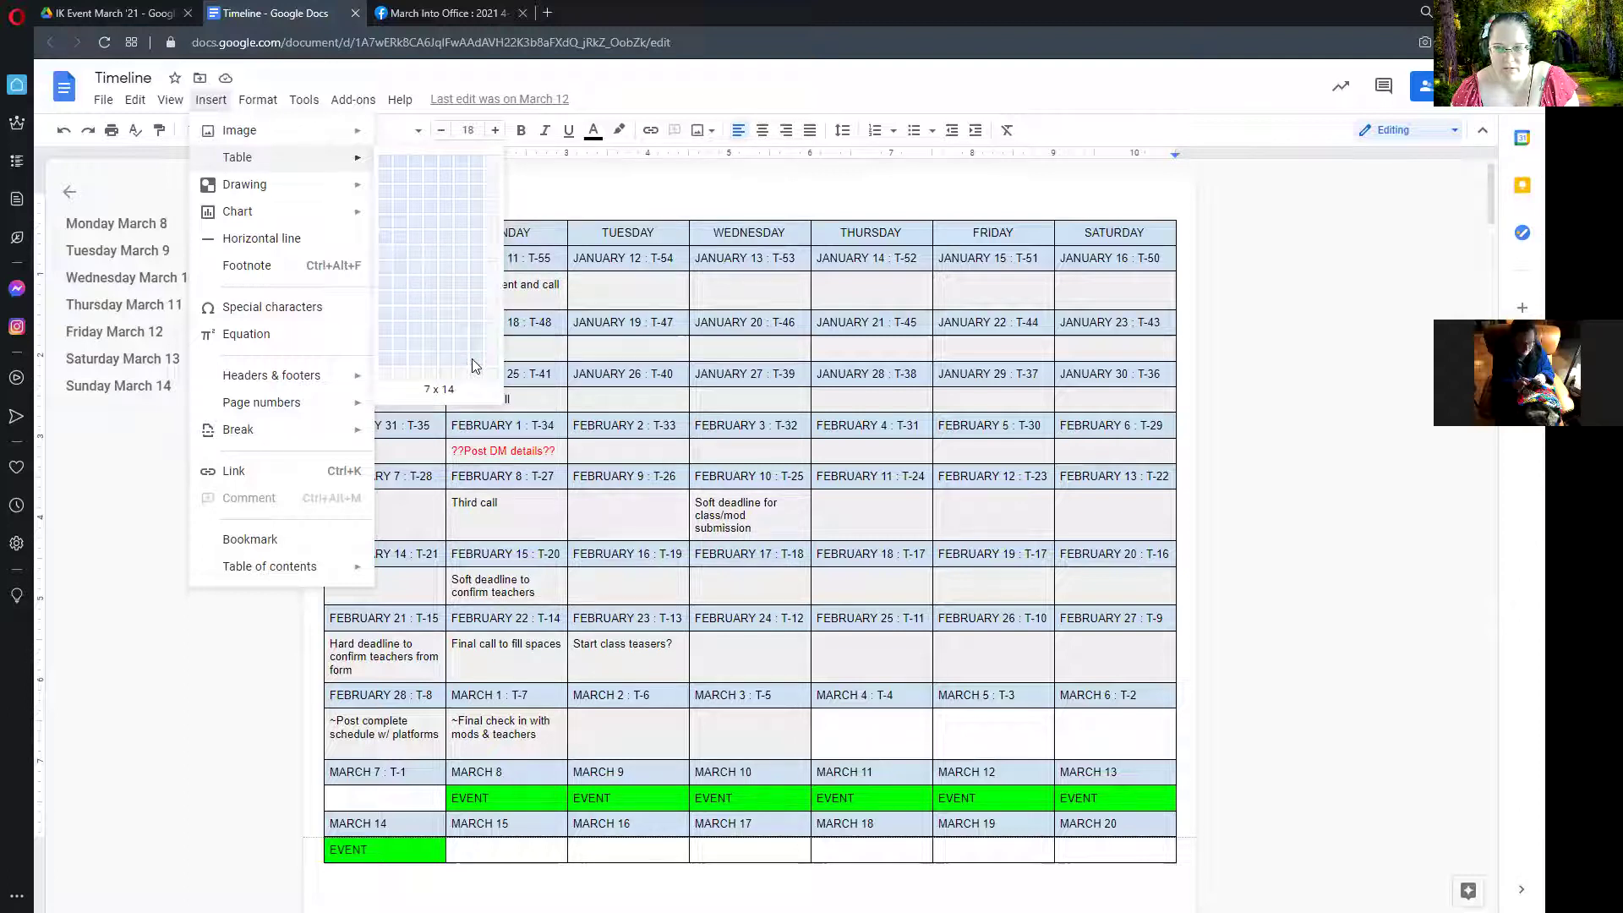
pyautogui.click(1239, 425)
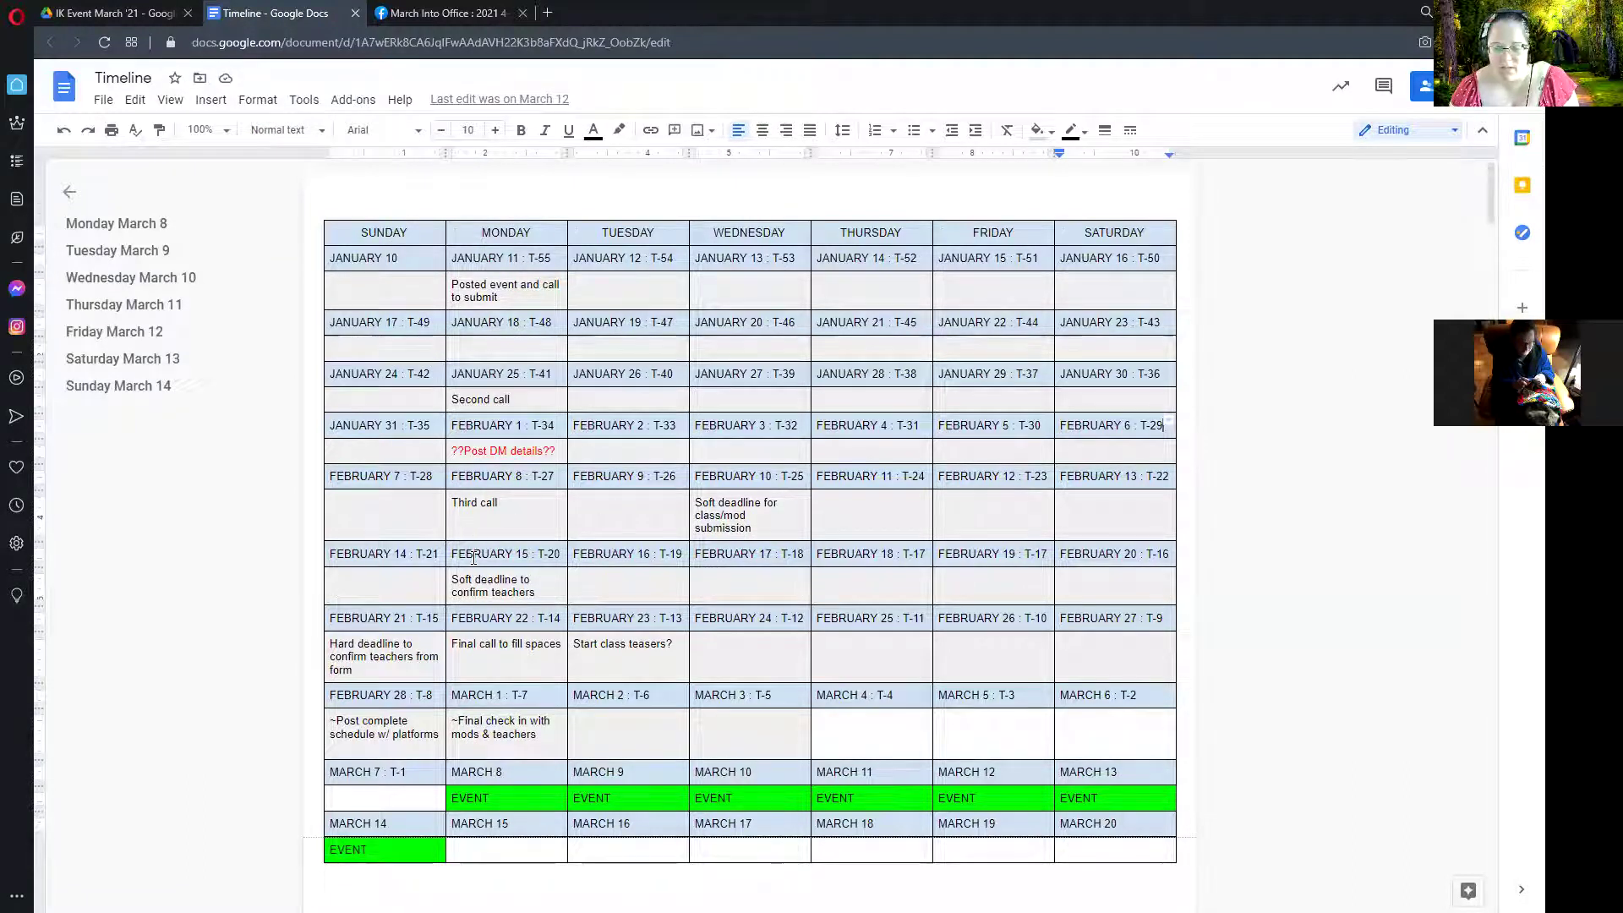
# - Examine the calendar's milestones from the third call through the soft and hard teacher deadlines to the final check-in with mods and teachers
pyautogui.click(509, 511)
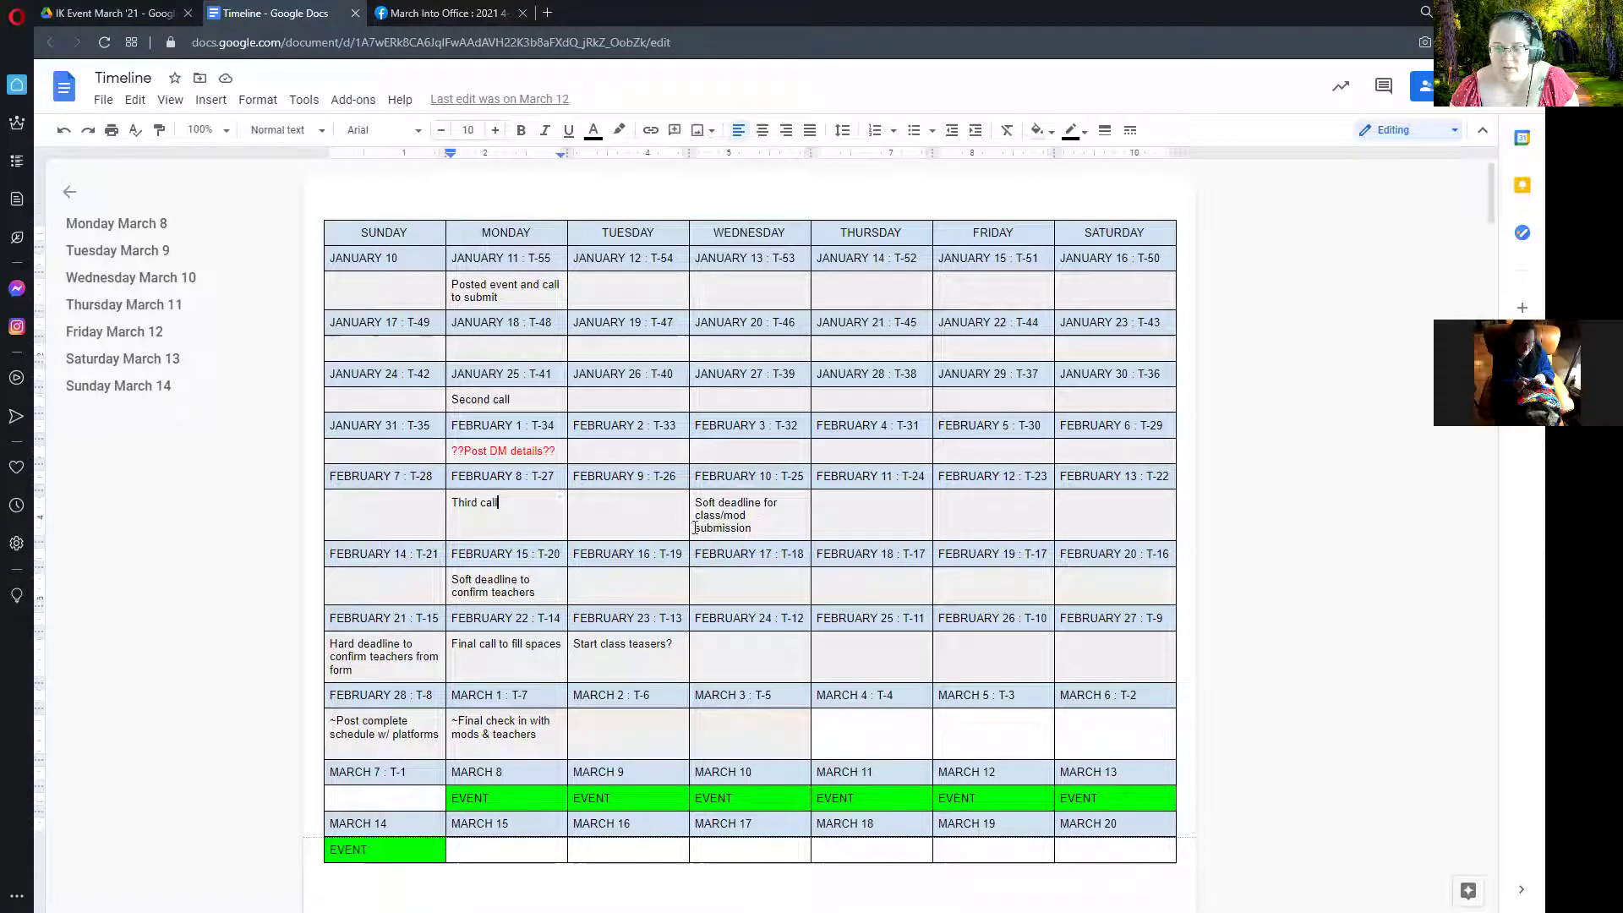
pyautogui.moveTo(542, 591); pyautogui.dragTo(438, 593)
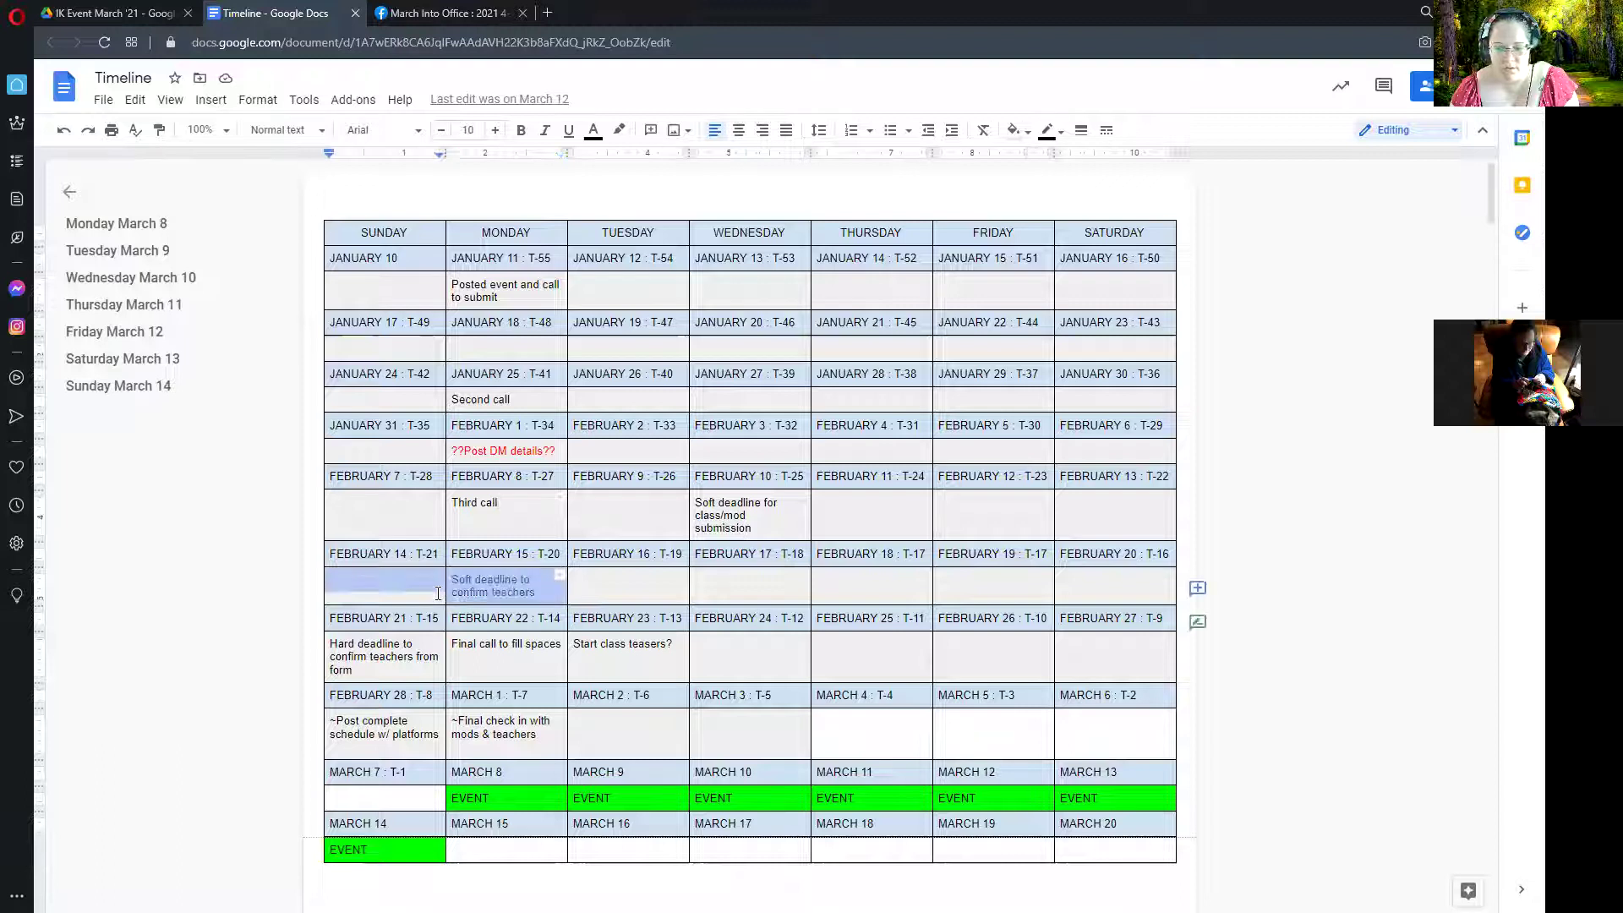
pyautogui.click(410, 663)
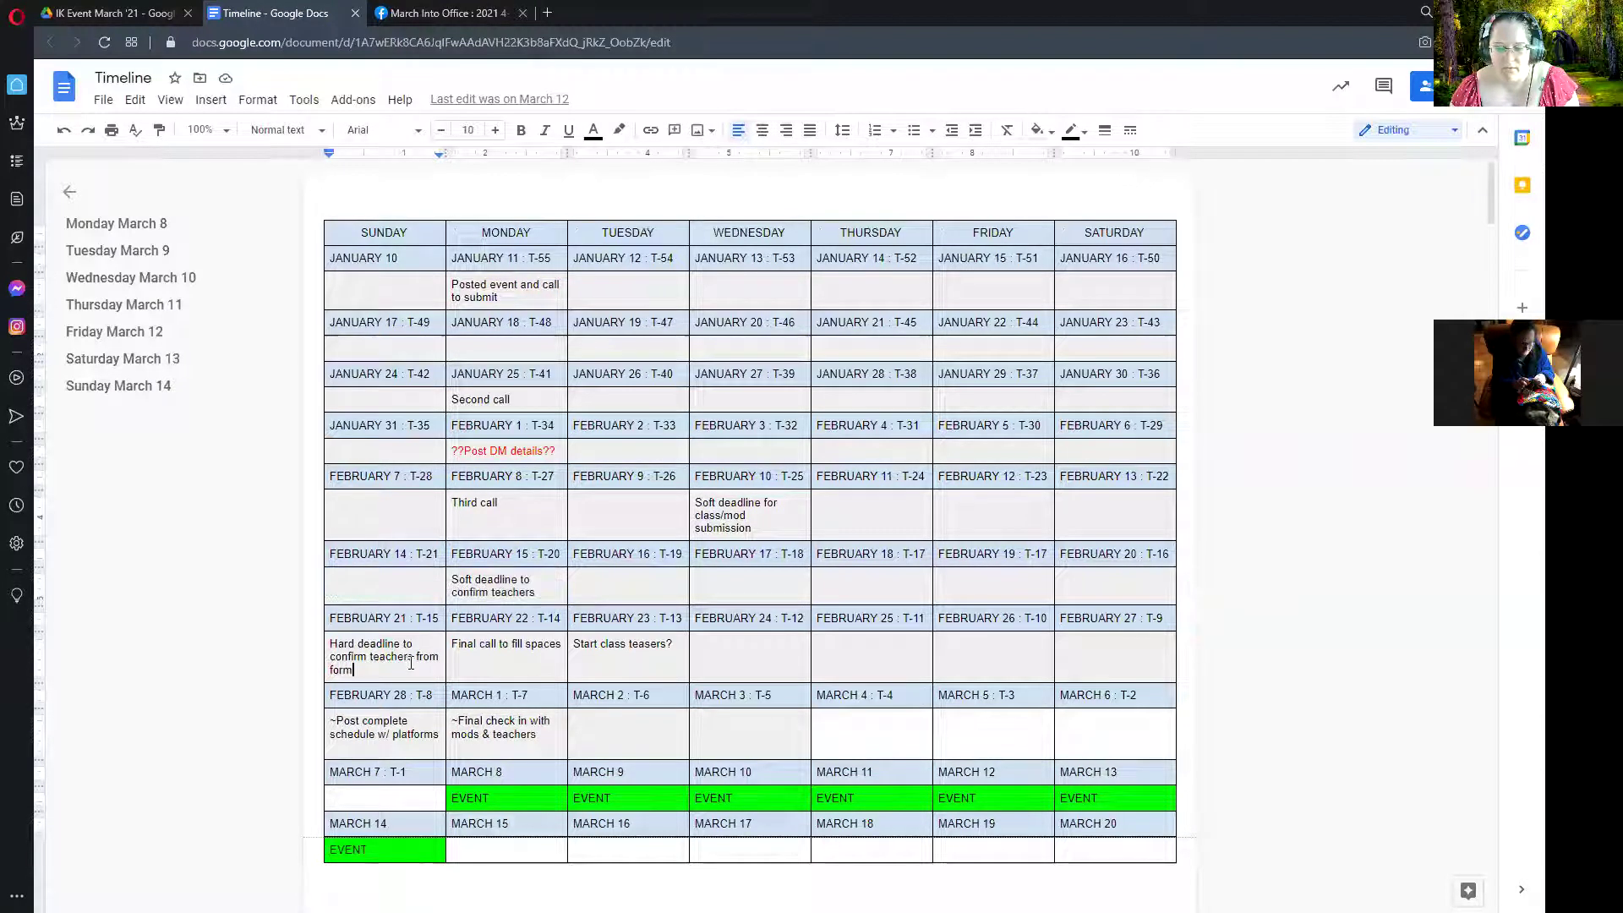
pyautogui.scroll(-2, 507, 625)
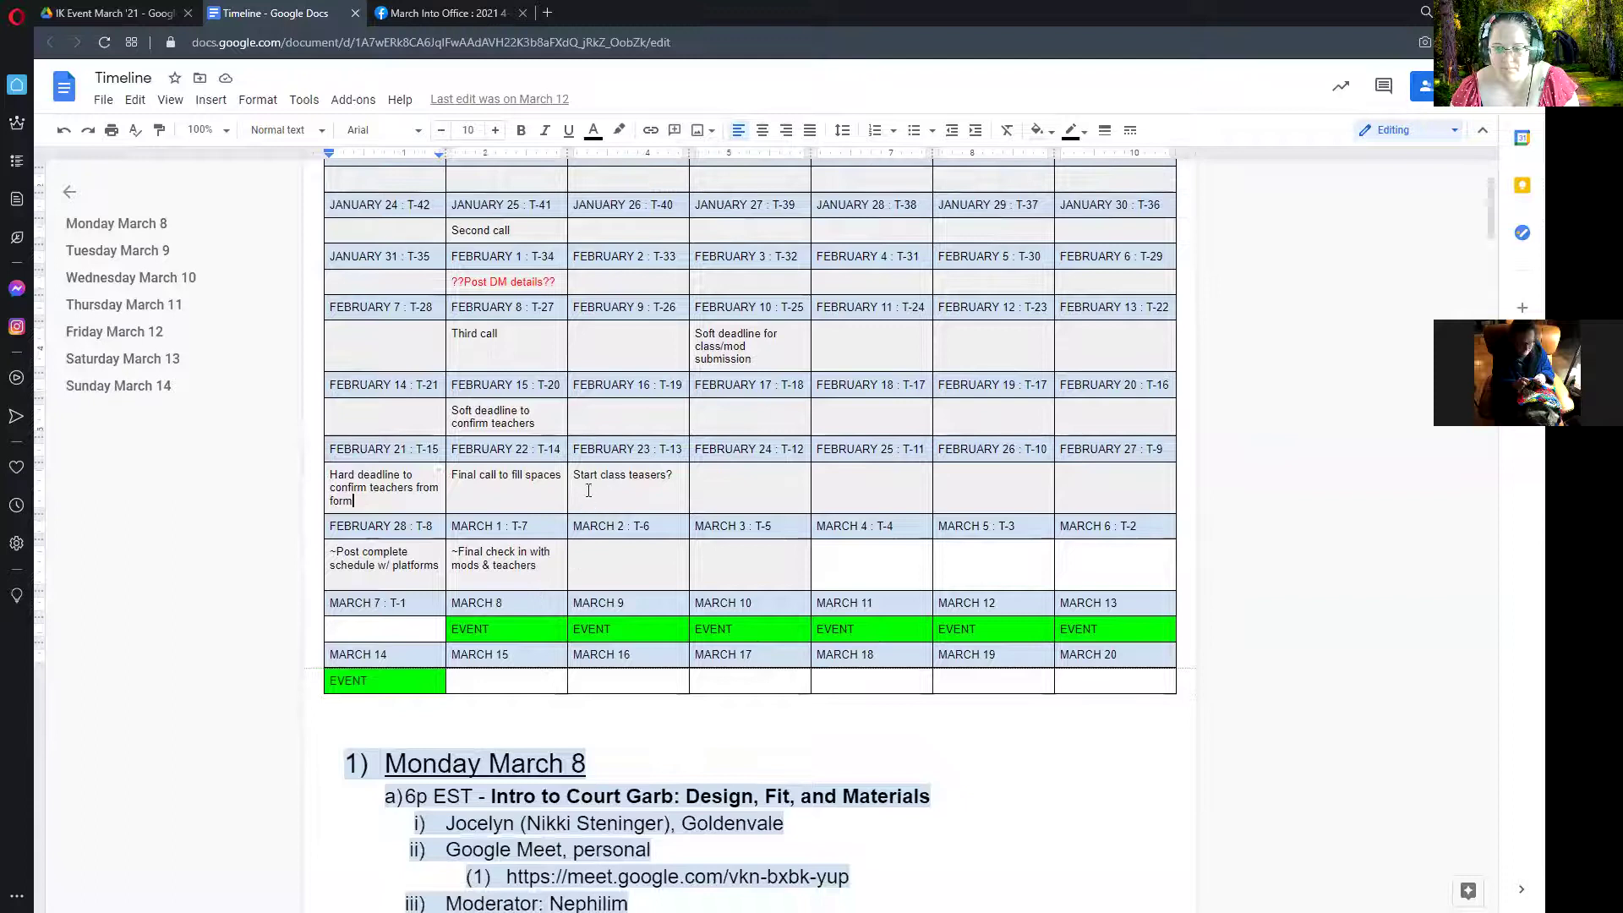
pyautogui.moveTo(457, 553); pyautogui.dragTo(533, 569)
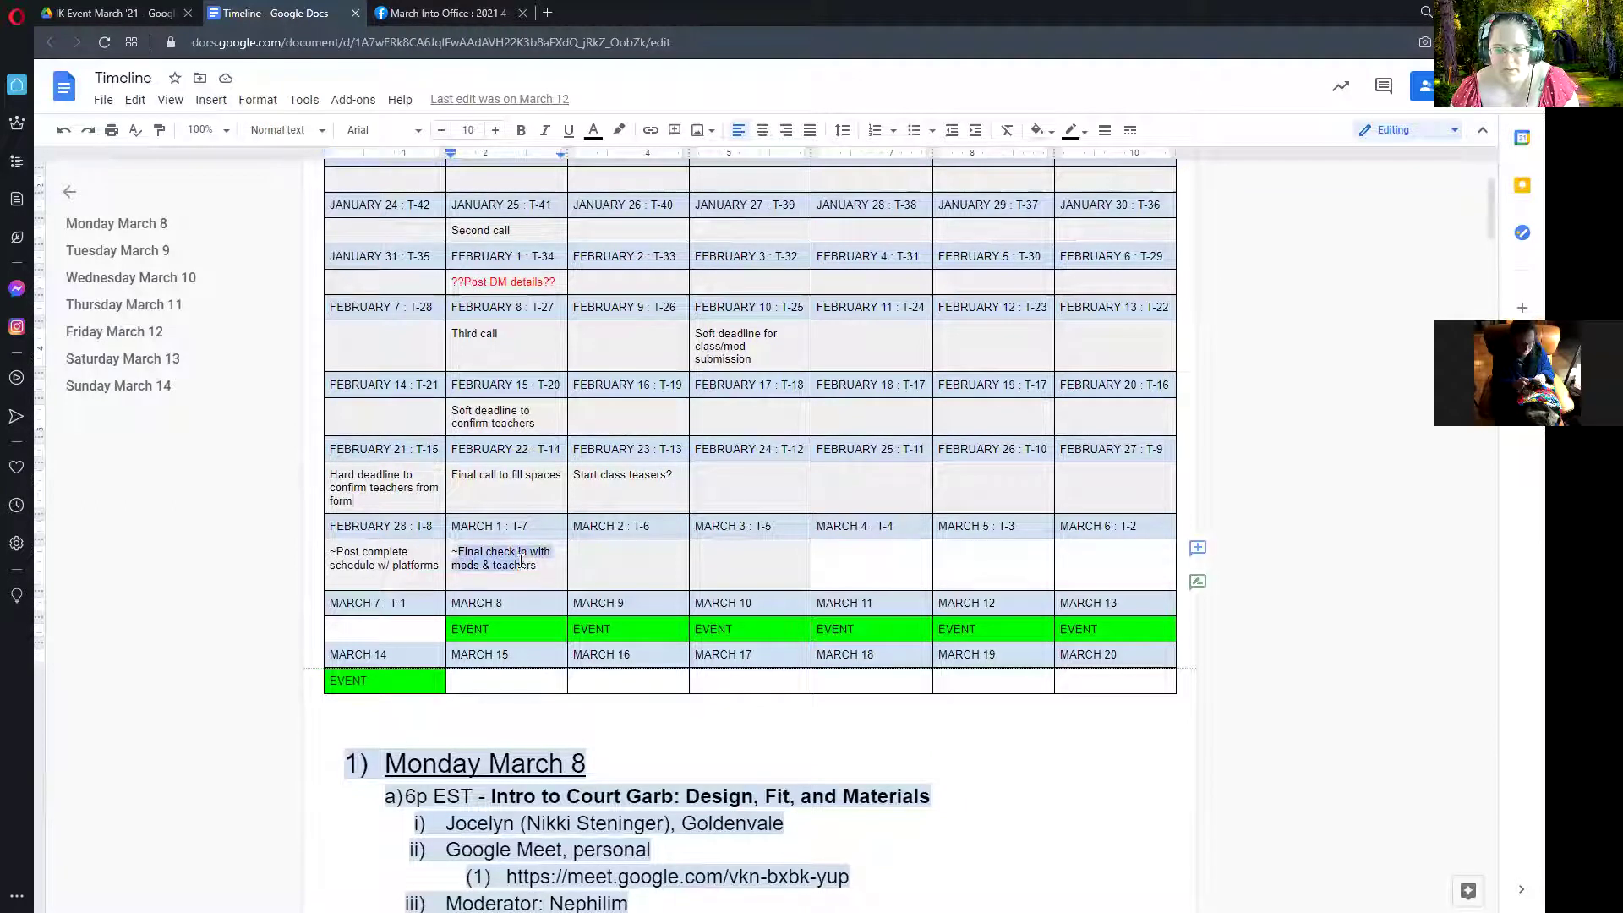
pyautogui.click(534, 577)
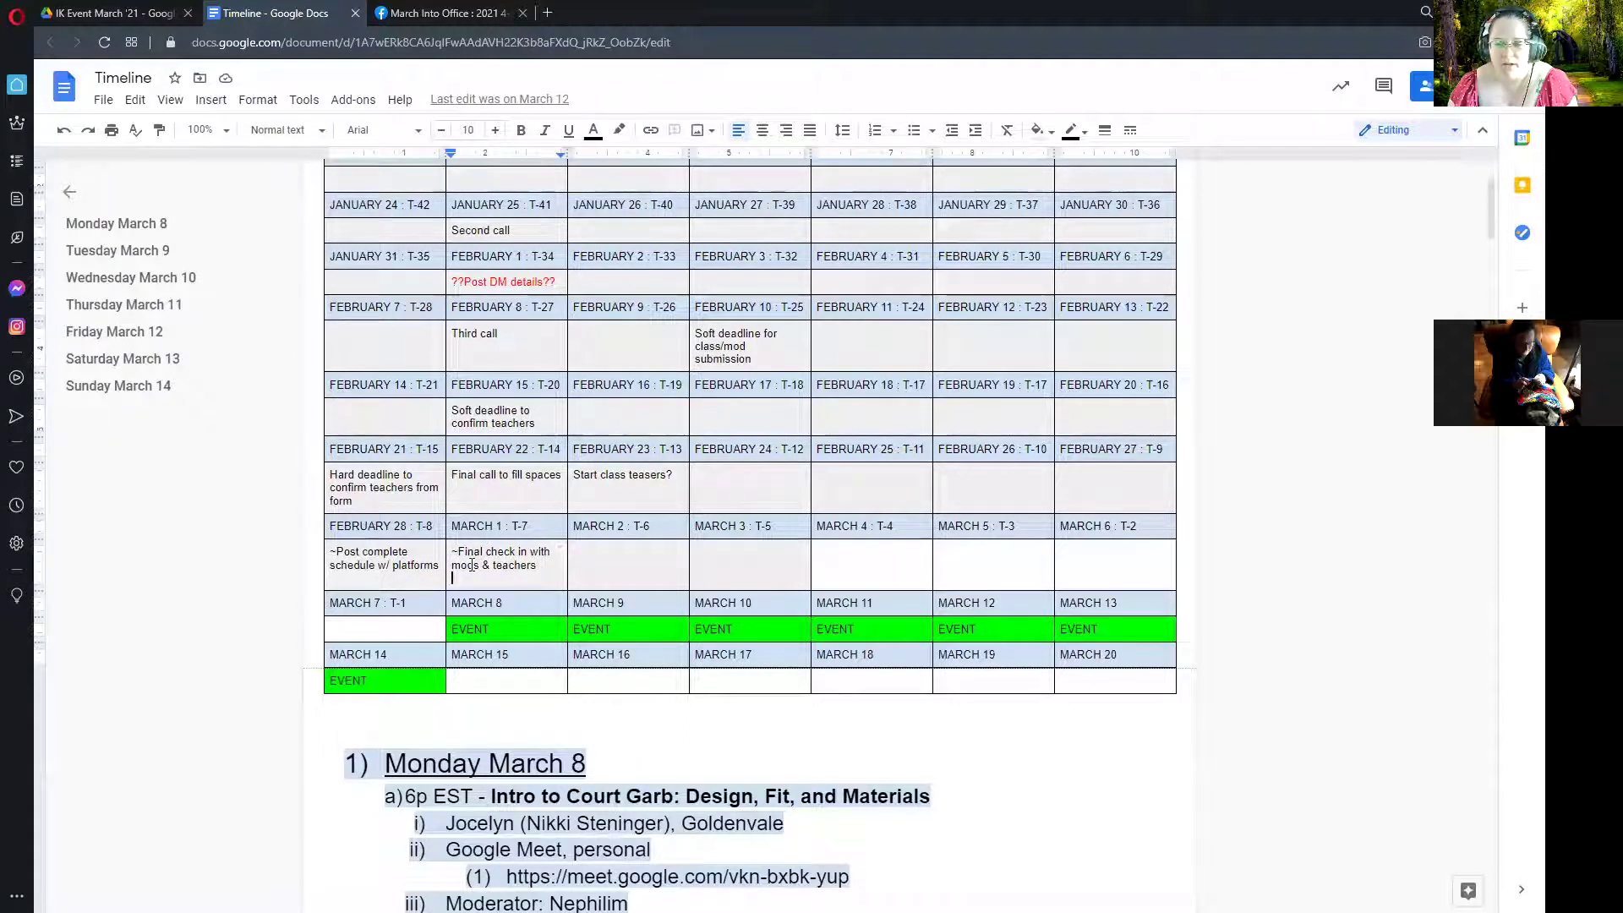
# - Examine the calendar's schedule-posting milestone and event week, and the start of the Monday March 8 class list below it
pyautogui.scroll(-1, 482, 537)
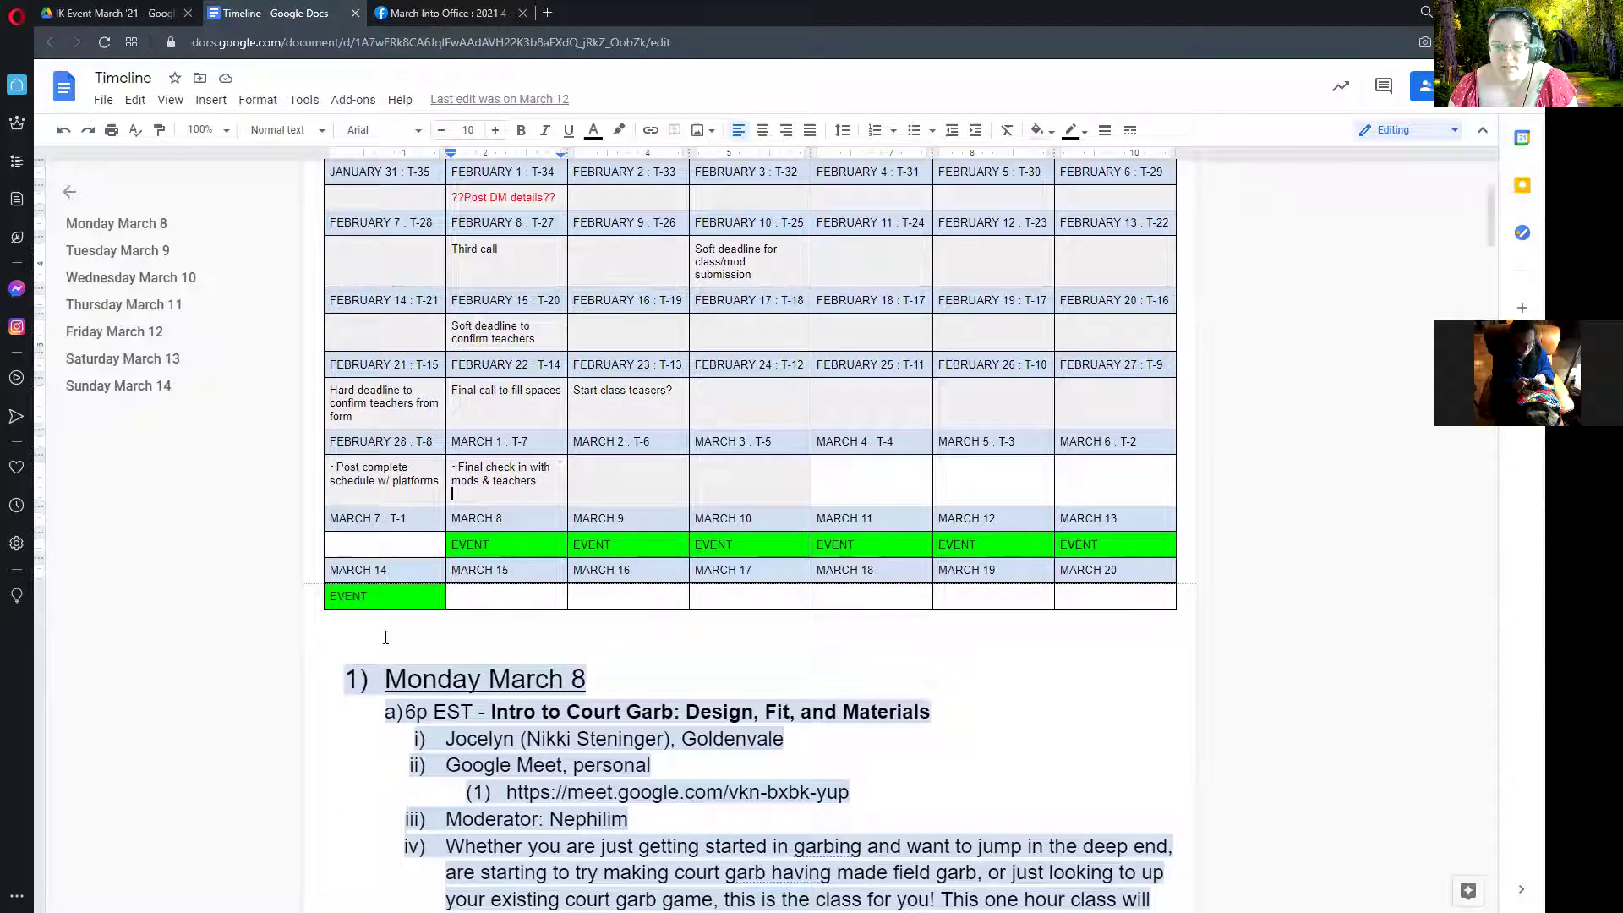
pyautogui.moveTo(335, 467); pyautogui.dragTo(429, 477)
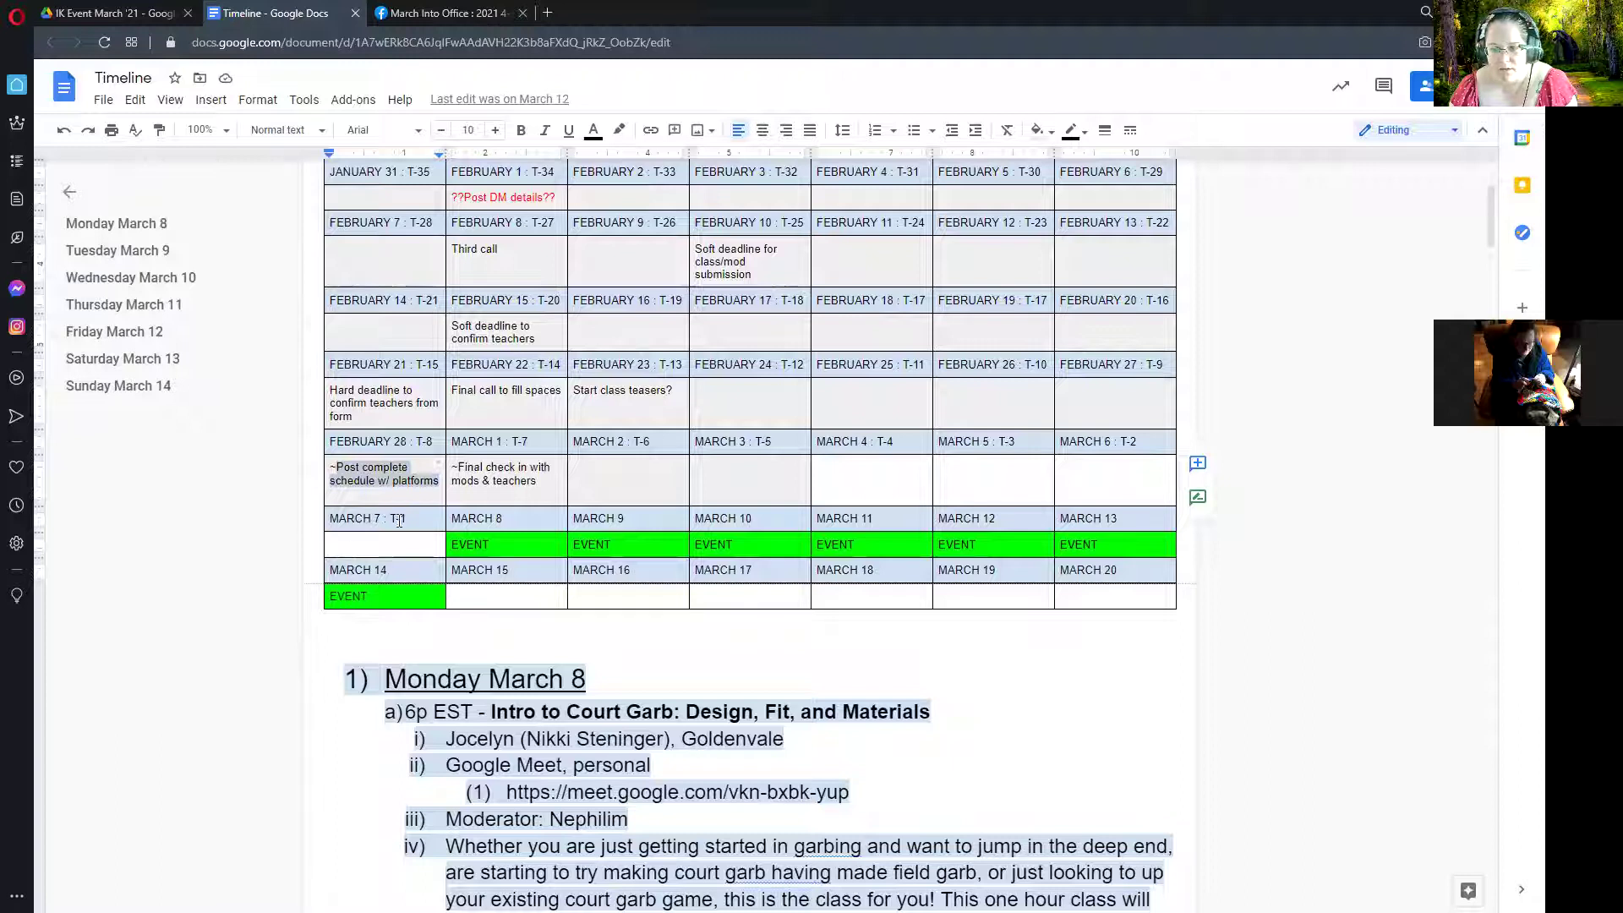
pyautogui.click(403, 550)
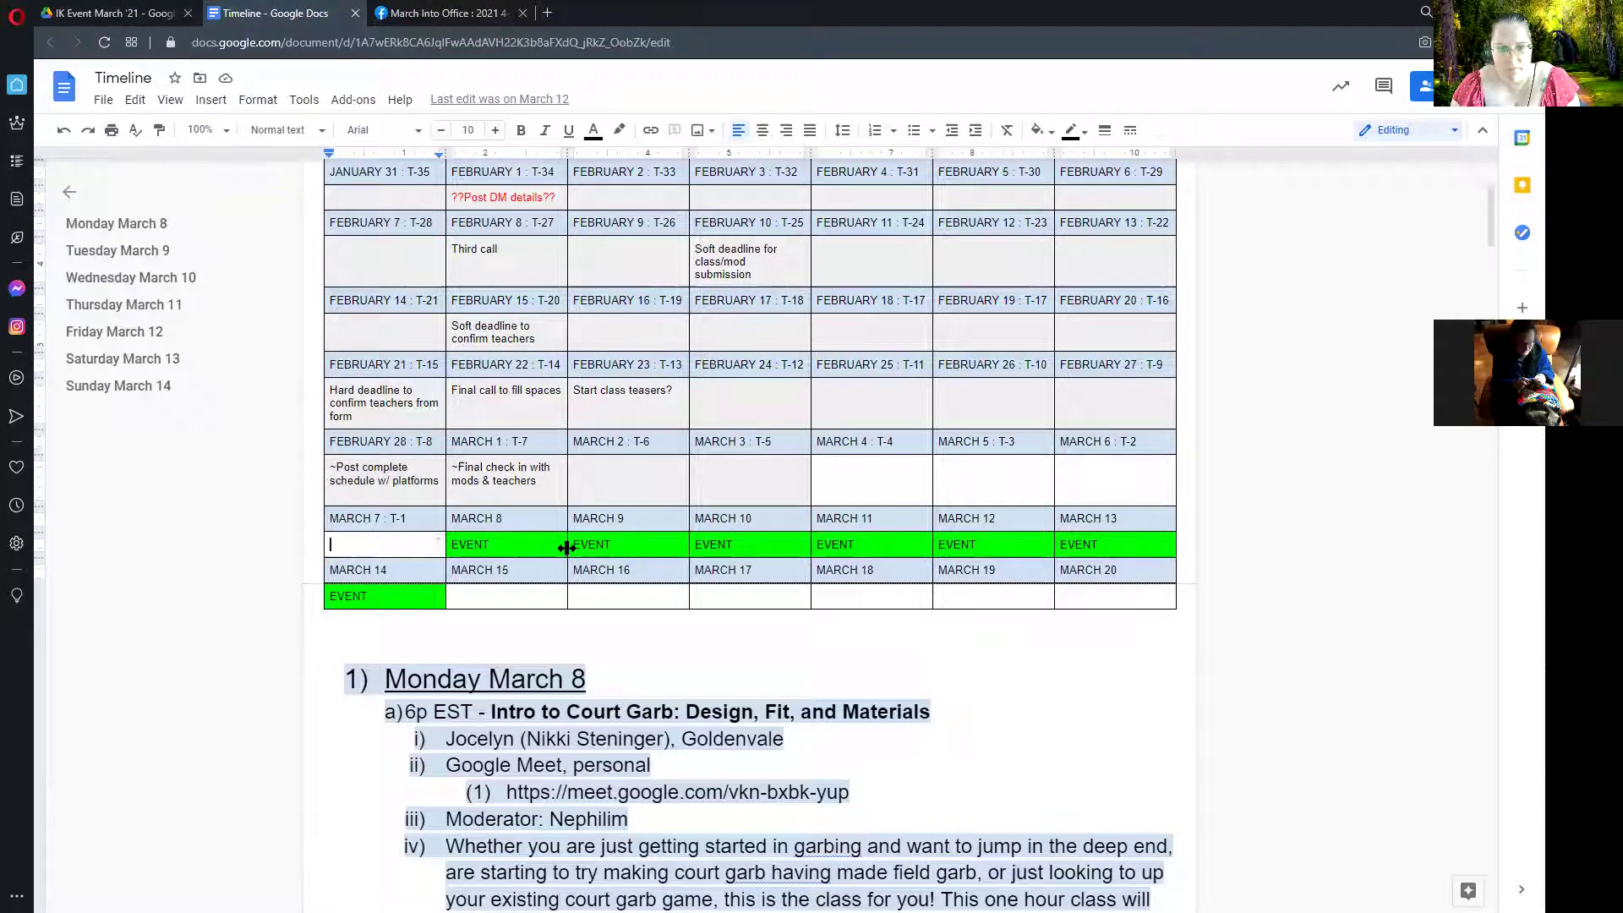
pyautogui.click(591, 629)
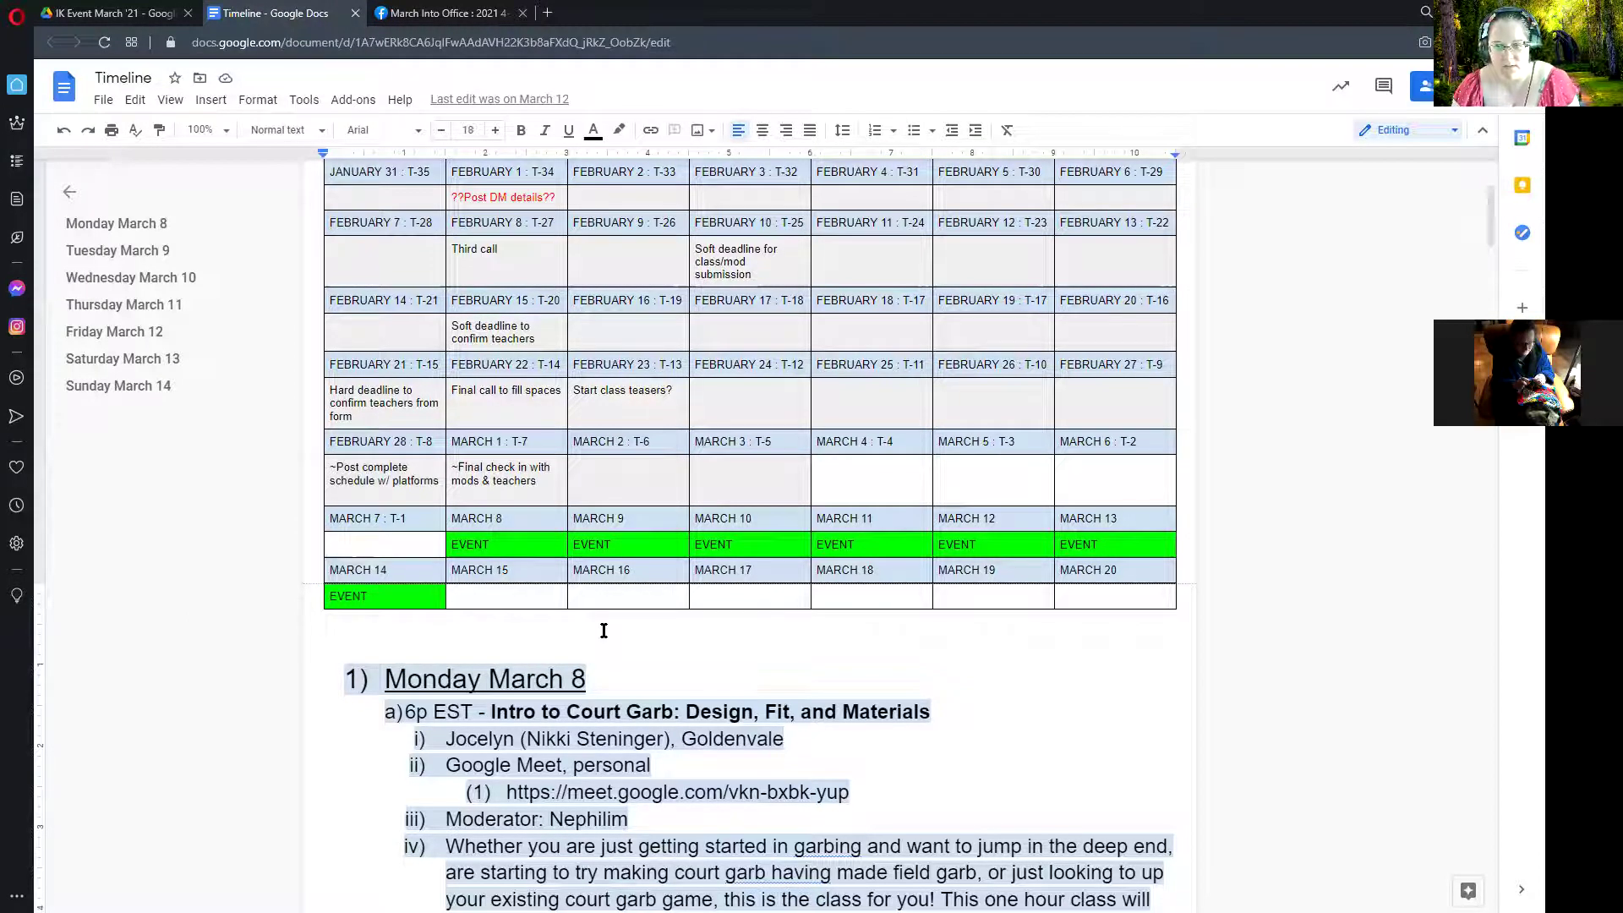
pyautogui.scroll(-2, 618, 641)
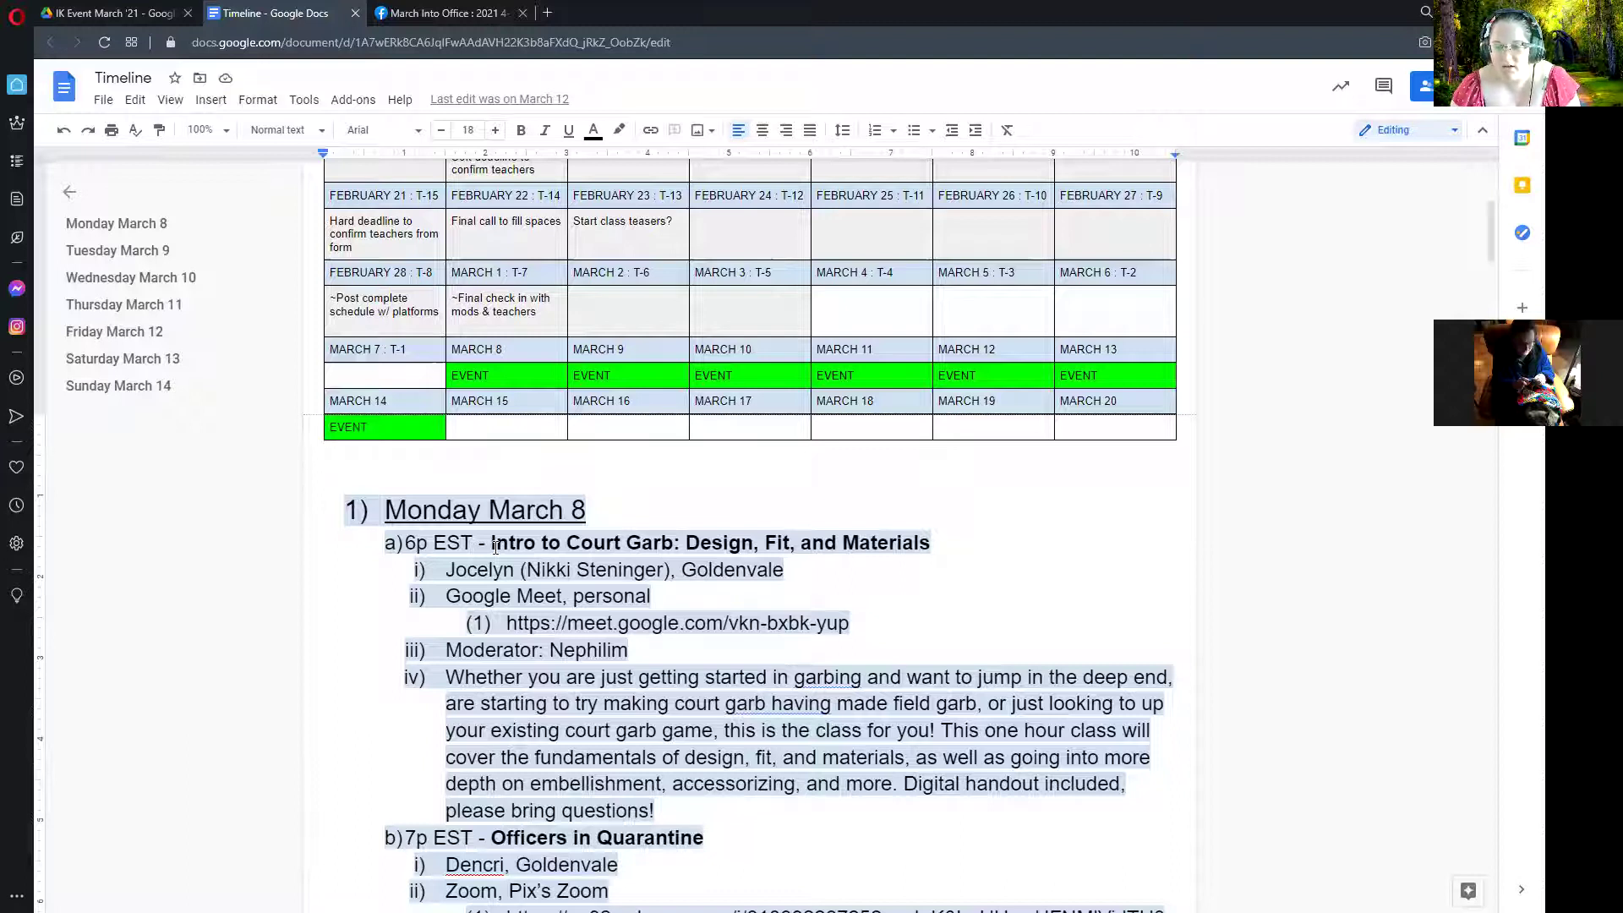
# - Highlight the Google Meet link of the Intro to Court Garb class and examine its moderator and description lines
pyautogui.scroll(-1, 685, 568)
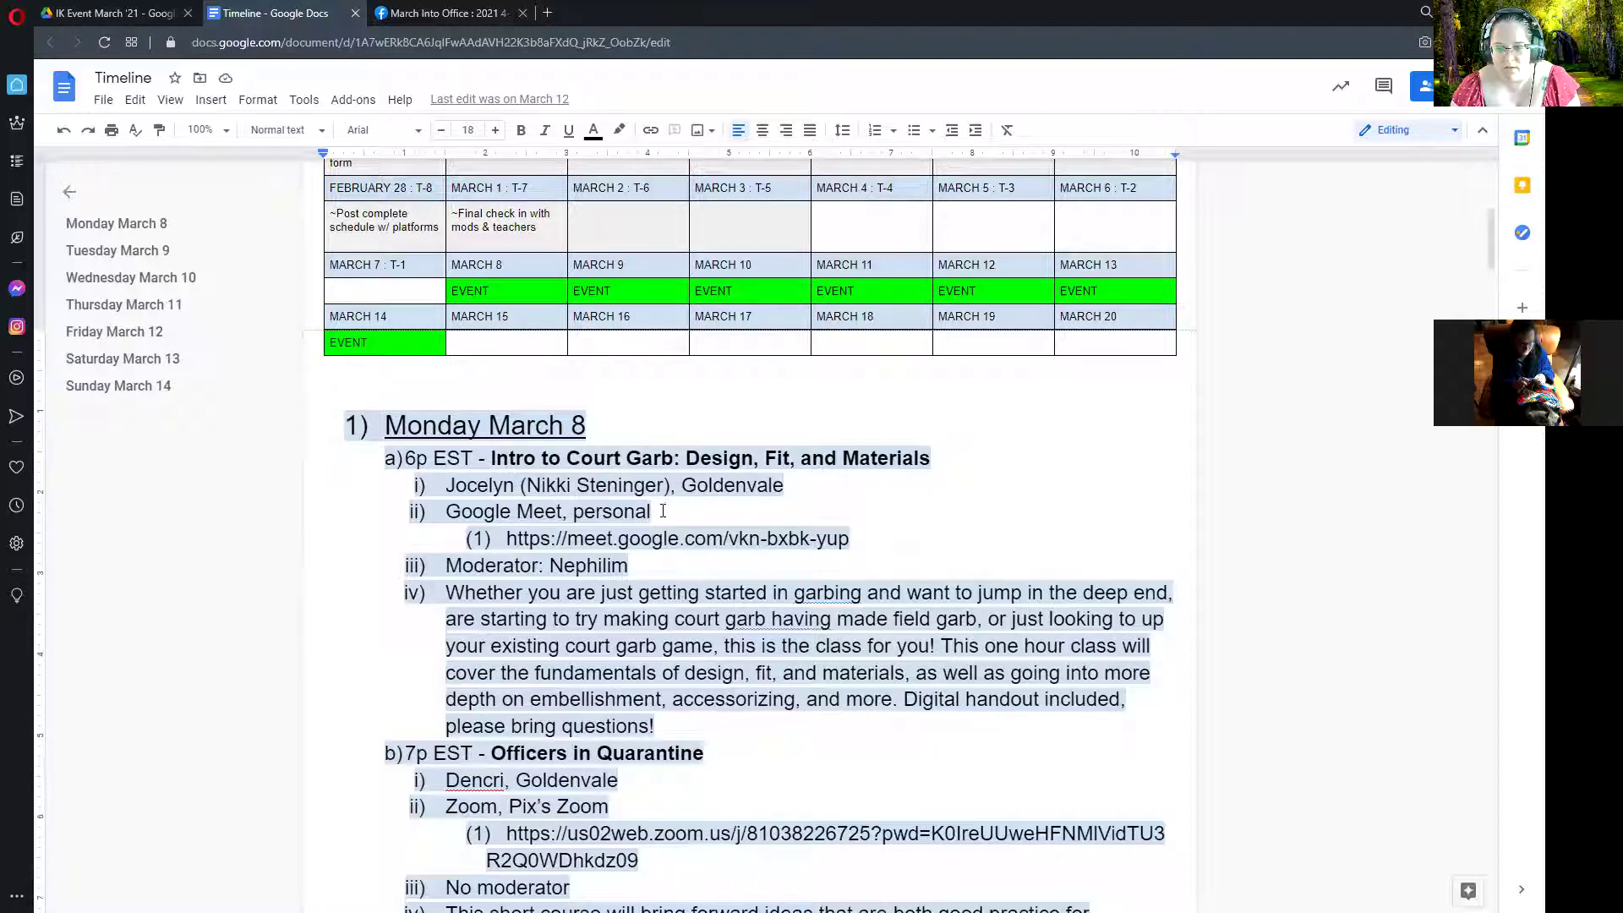
pyautogui.moveTo(852, 538); pyautogui.dragTo(502, 534)
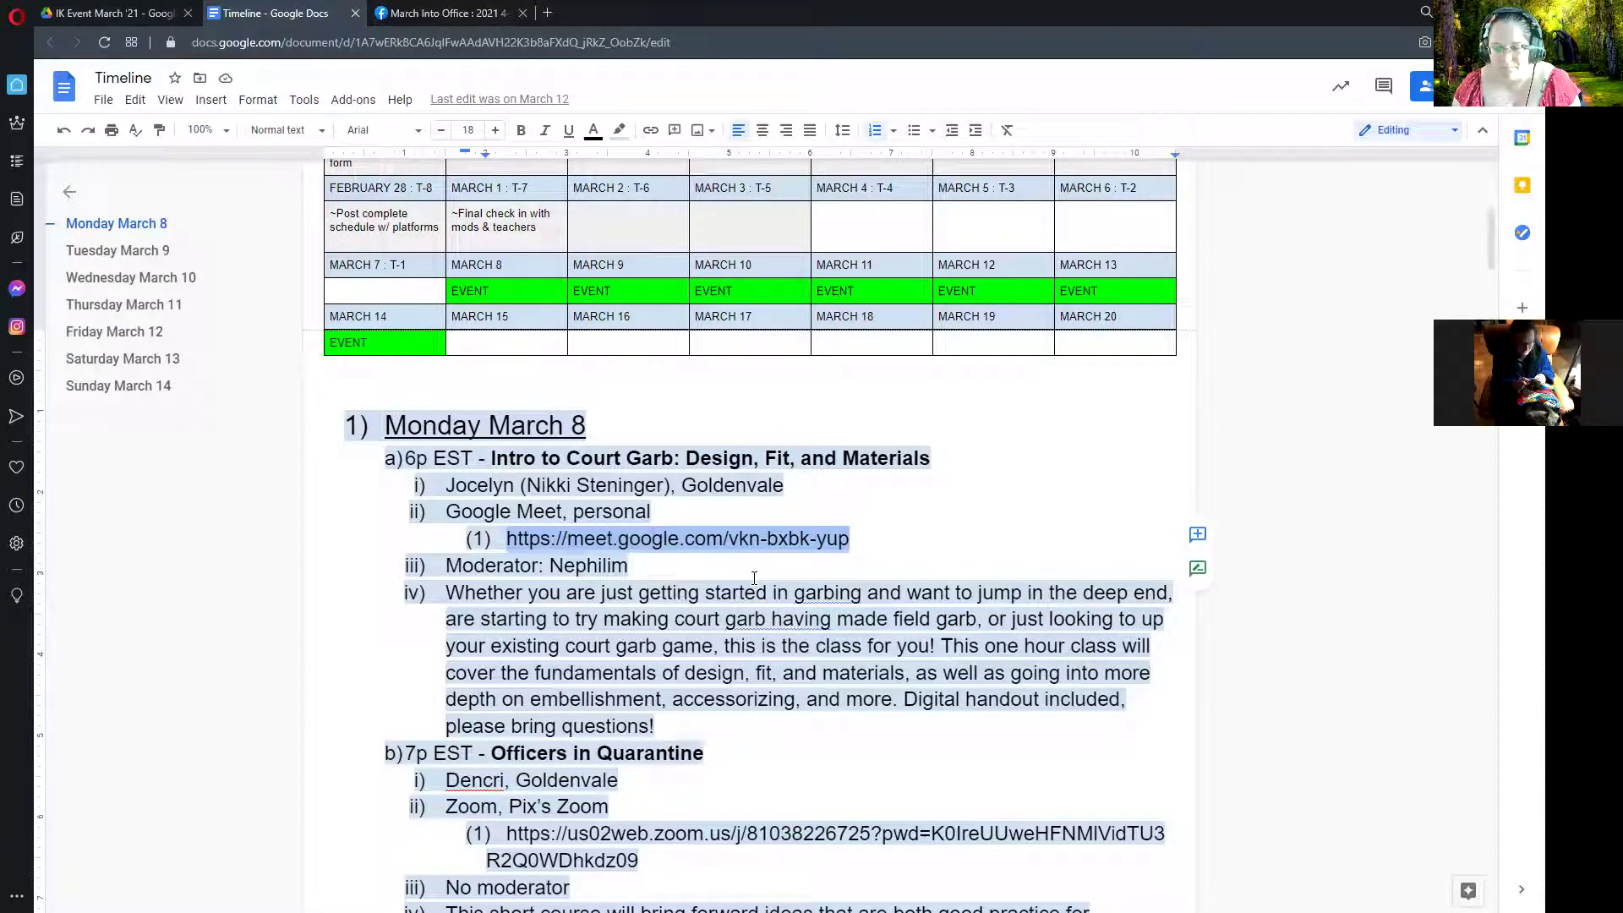
pyautogui.click(644, 566)
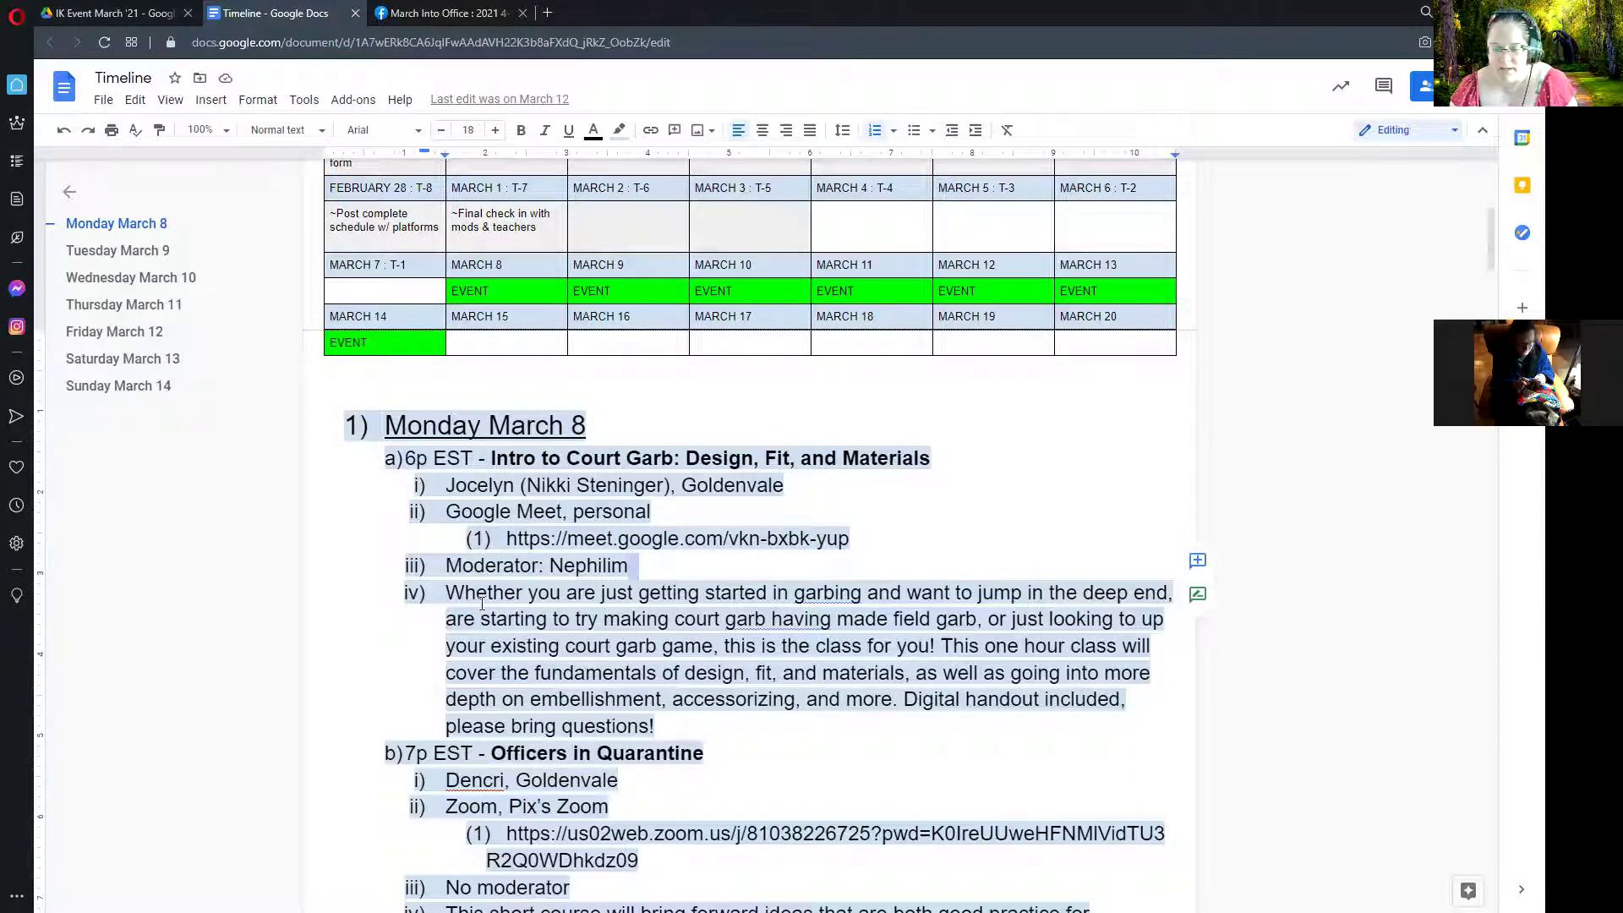
pyautogui.click(514, 613)
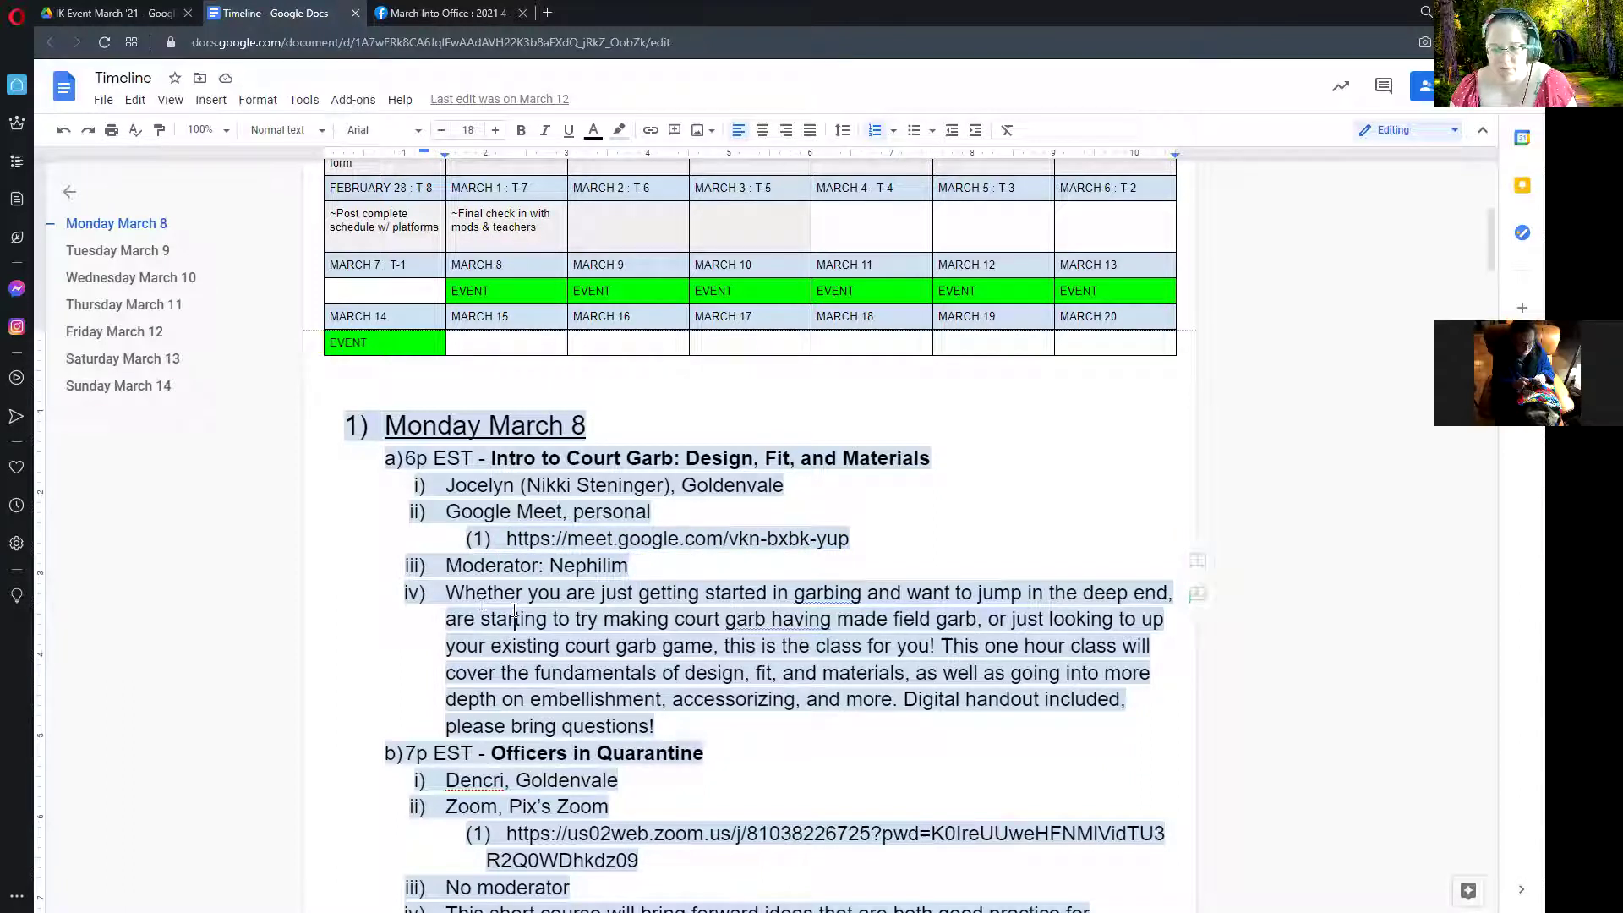
pyautogui.scroll(-2, 515, 613)
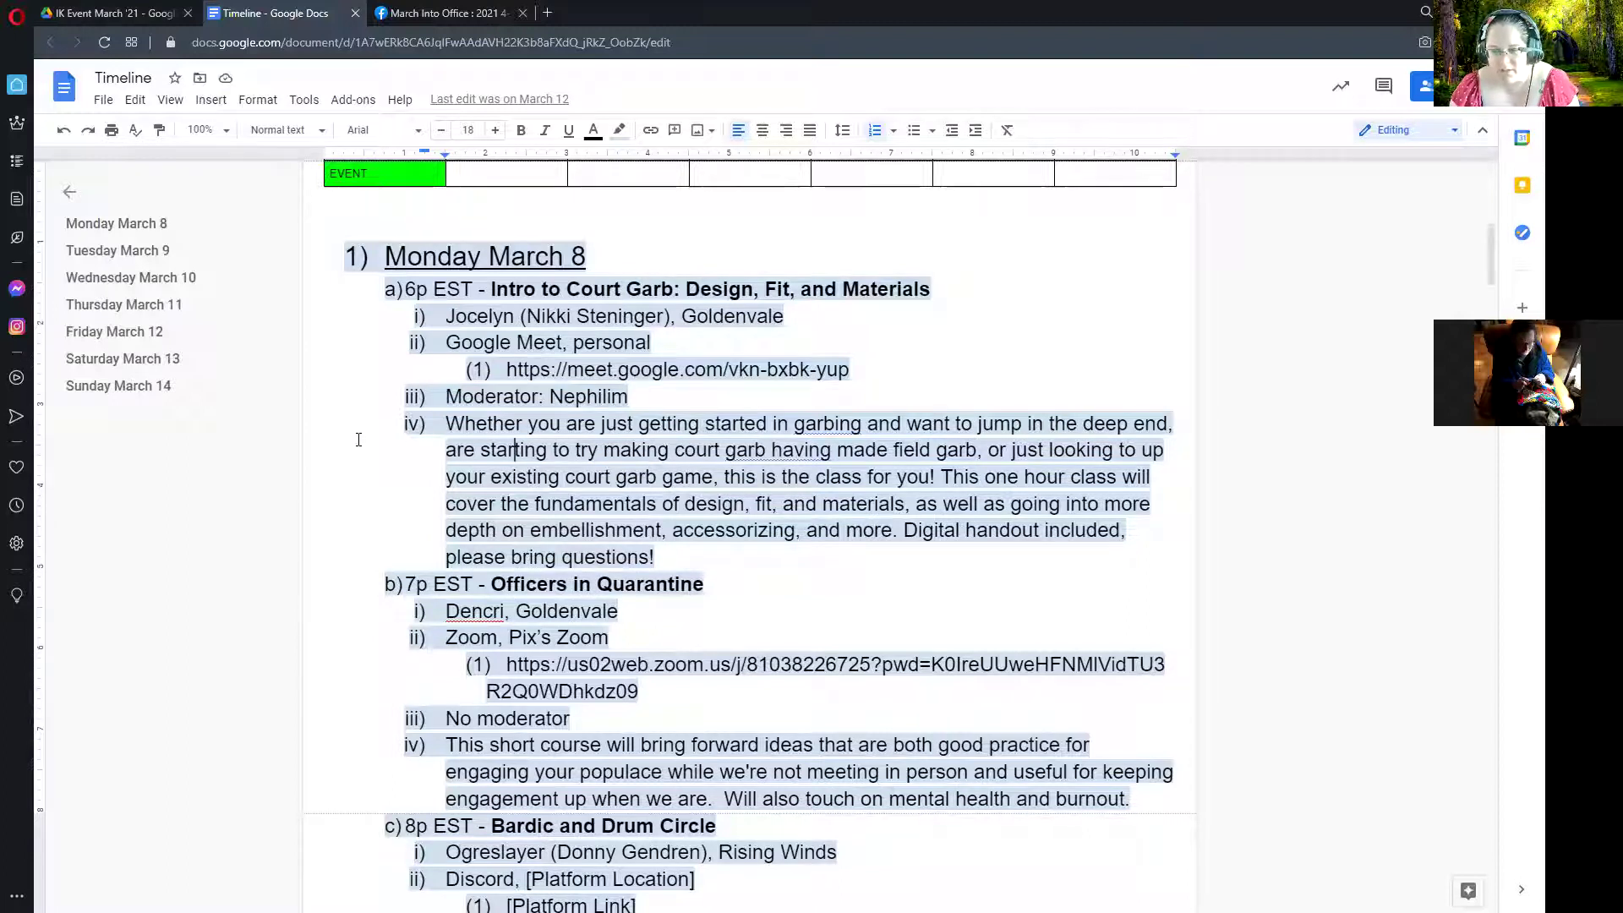
pyautogui.scroll(-1, 358, 439)
pyautogui.click(514, 365)
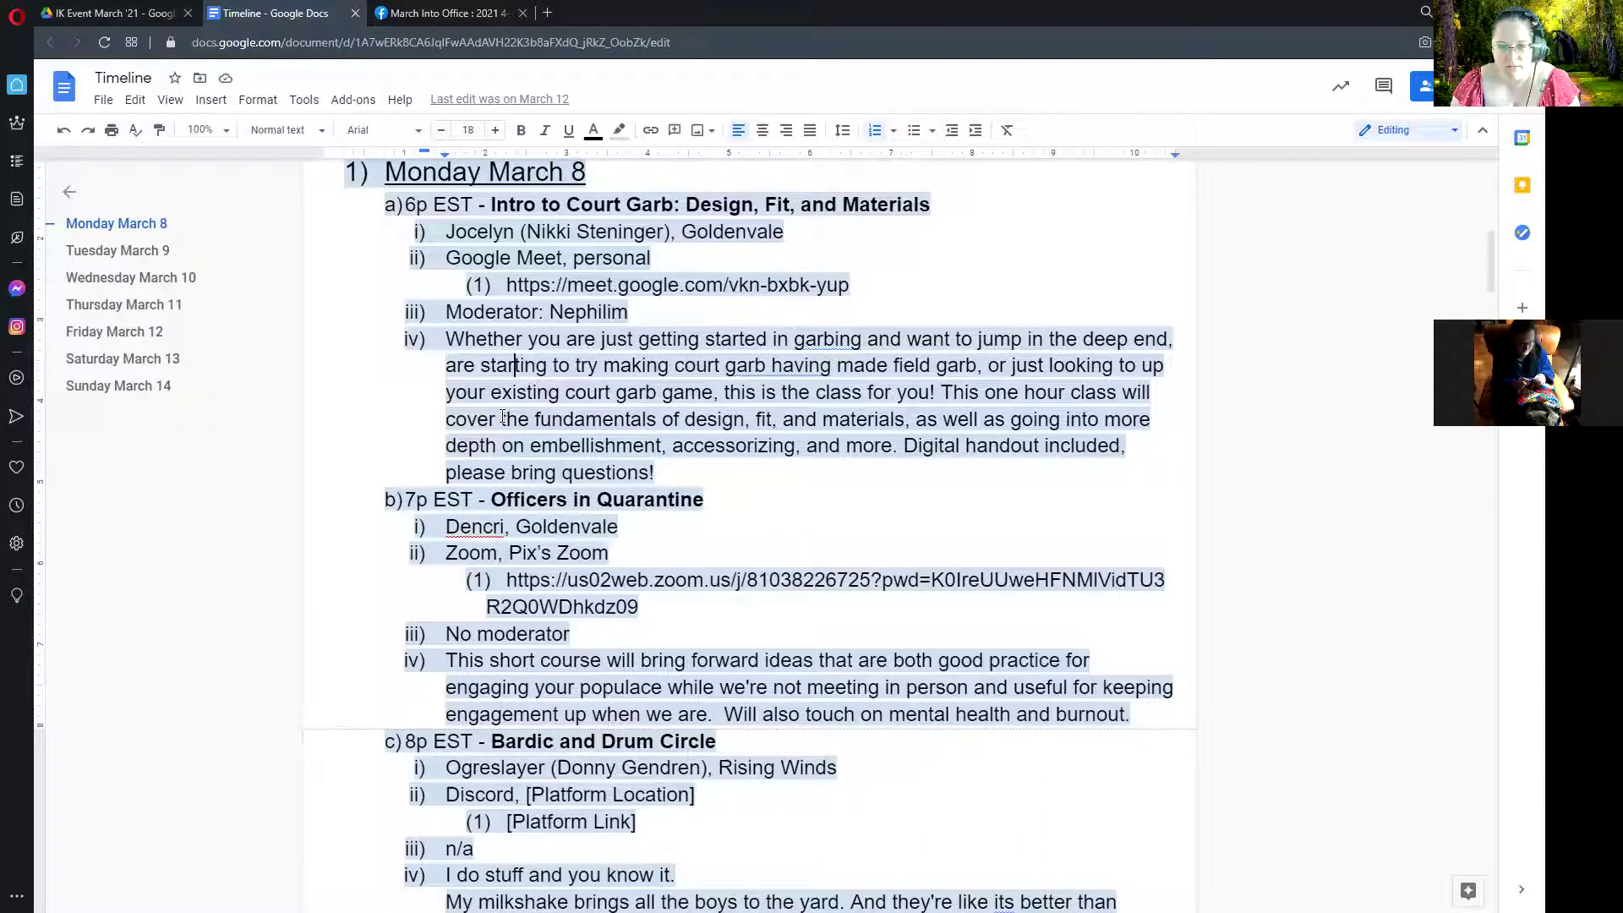
# - Highlight the Zoom platform line of the Officers in Quarantine class and check its moderator entry
pyautogui.scroll(-1, 488, 424)
pyautogui.moveTo(443, 470); pyautogui.dragTo(610, 470)
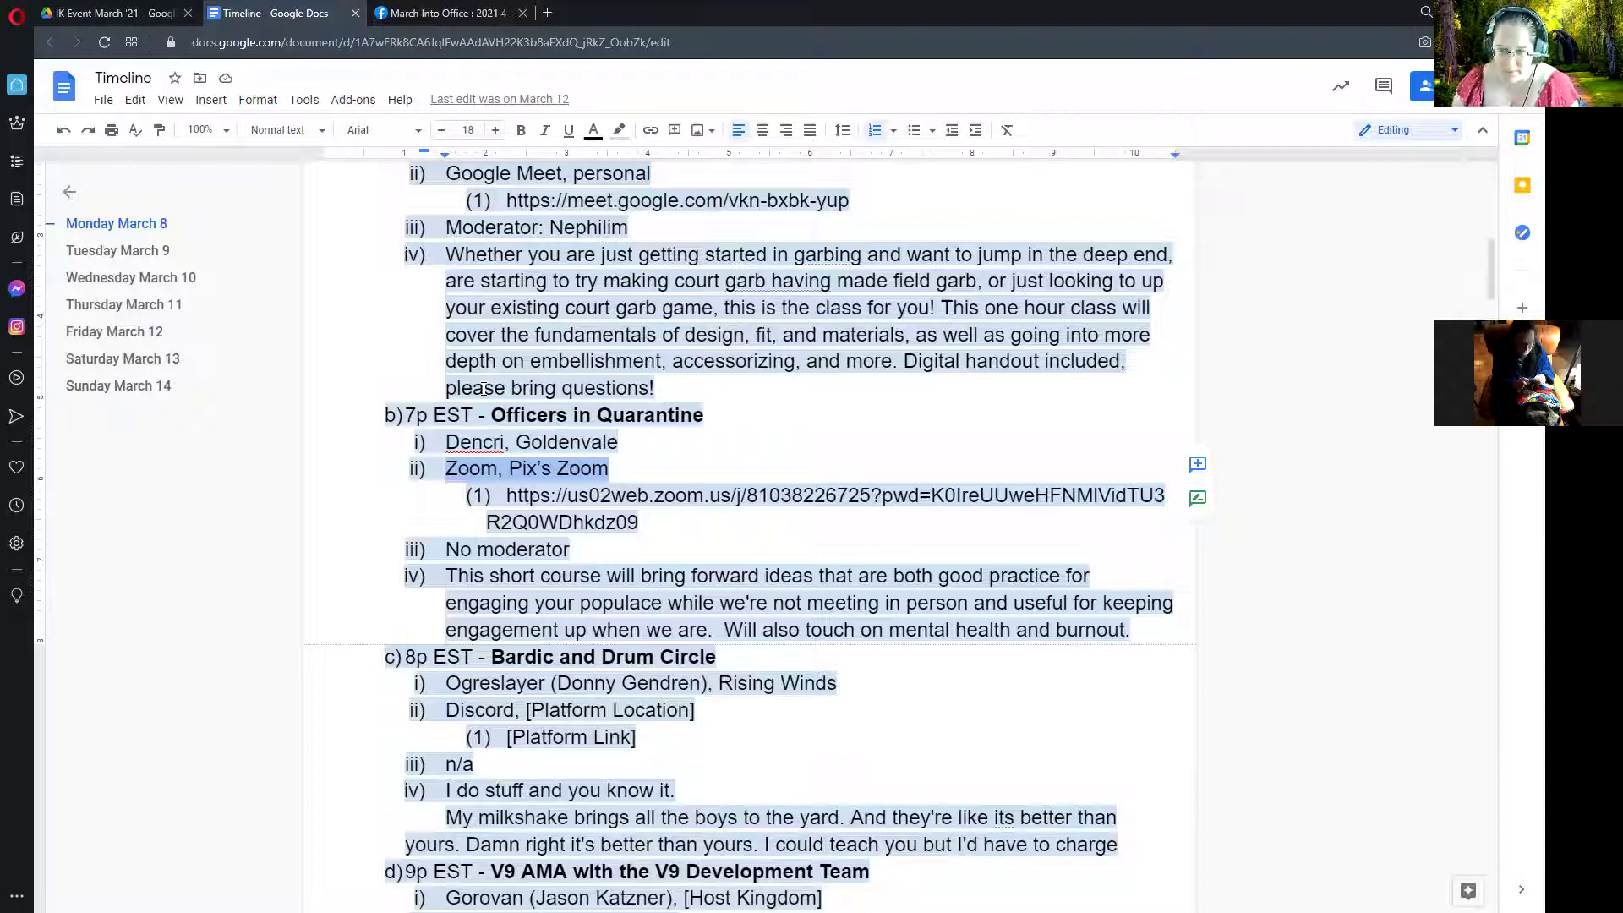
pyautogui.click(680, 551)
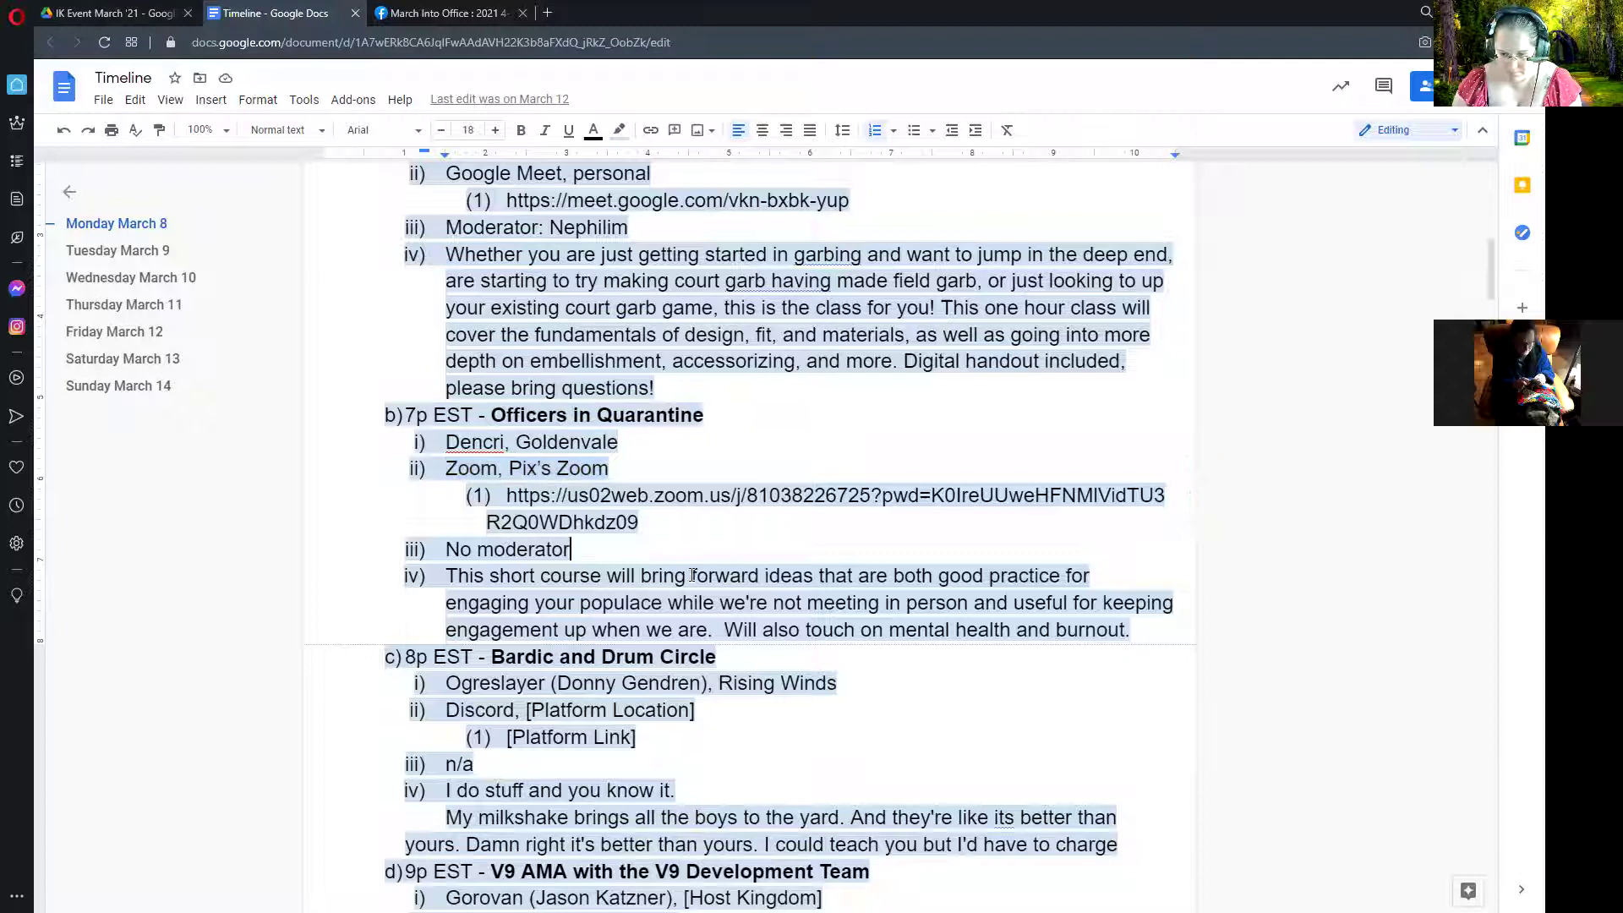
# - Examine the remaining class entries in the Timeline document, from the Monday evening sessions through Wednesday March 10
pyautogui.scroll(-1, 730, 608)
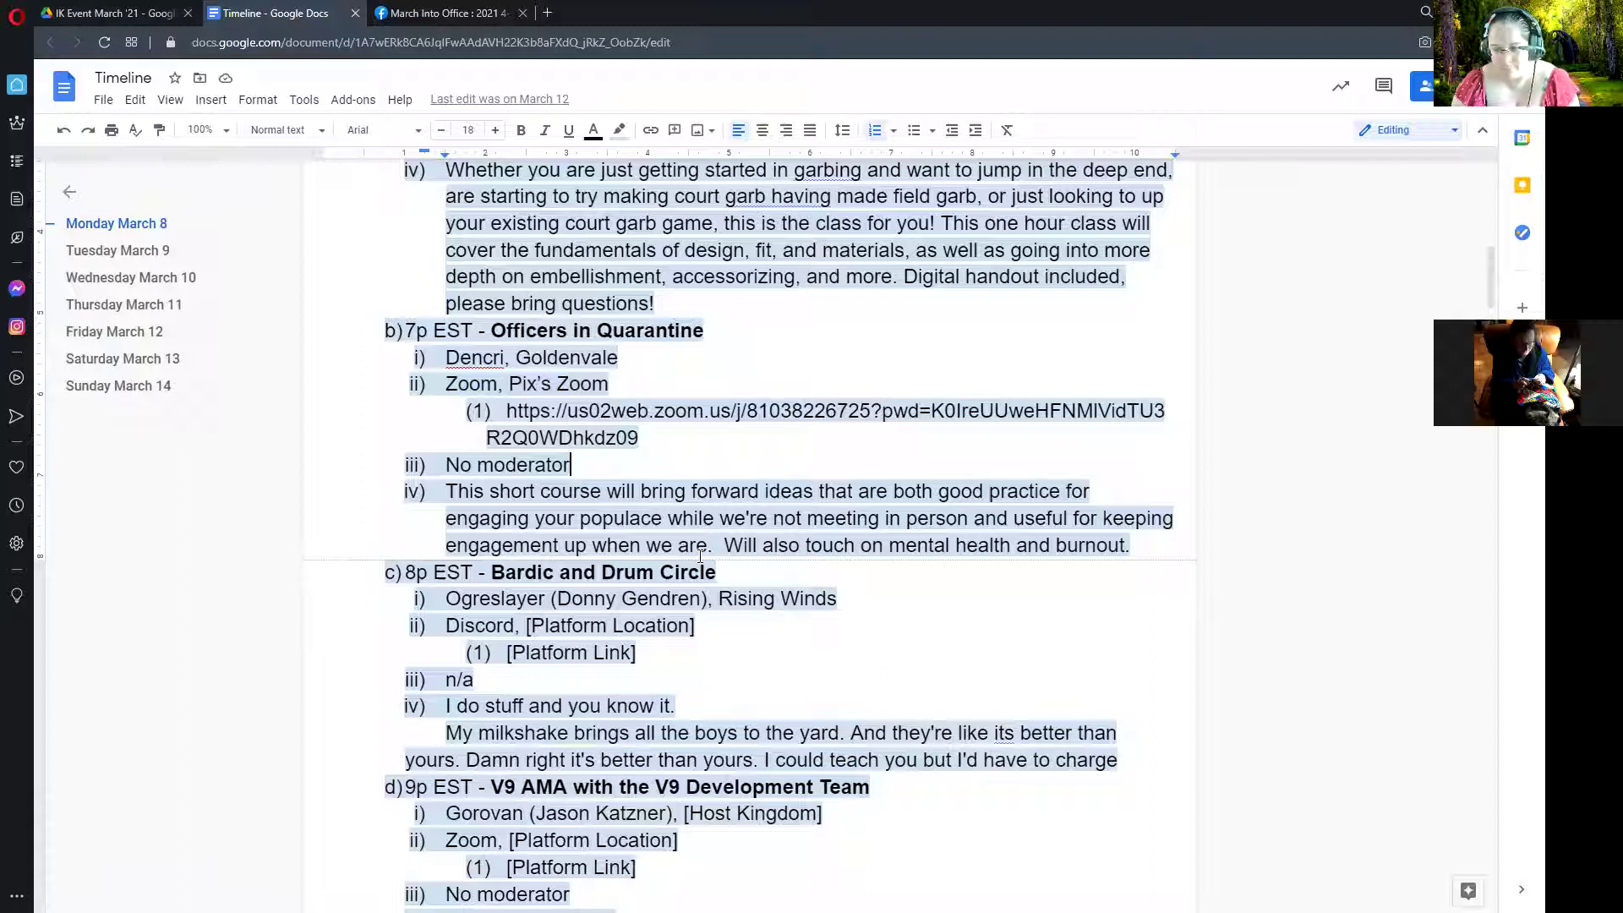
pyautogui.scroll(-1, 545, 588)
pyautogui.scroll(2, 430, 478)
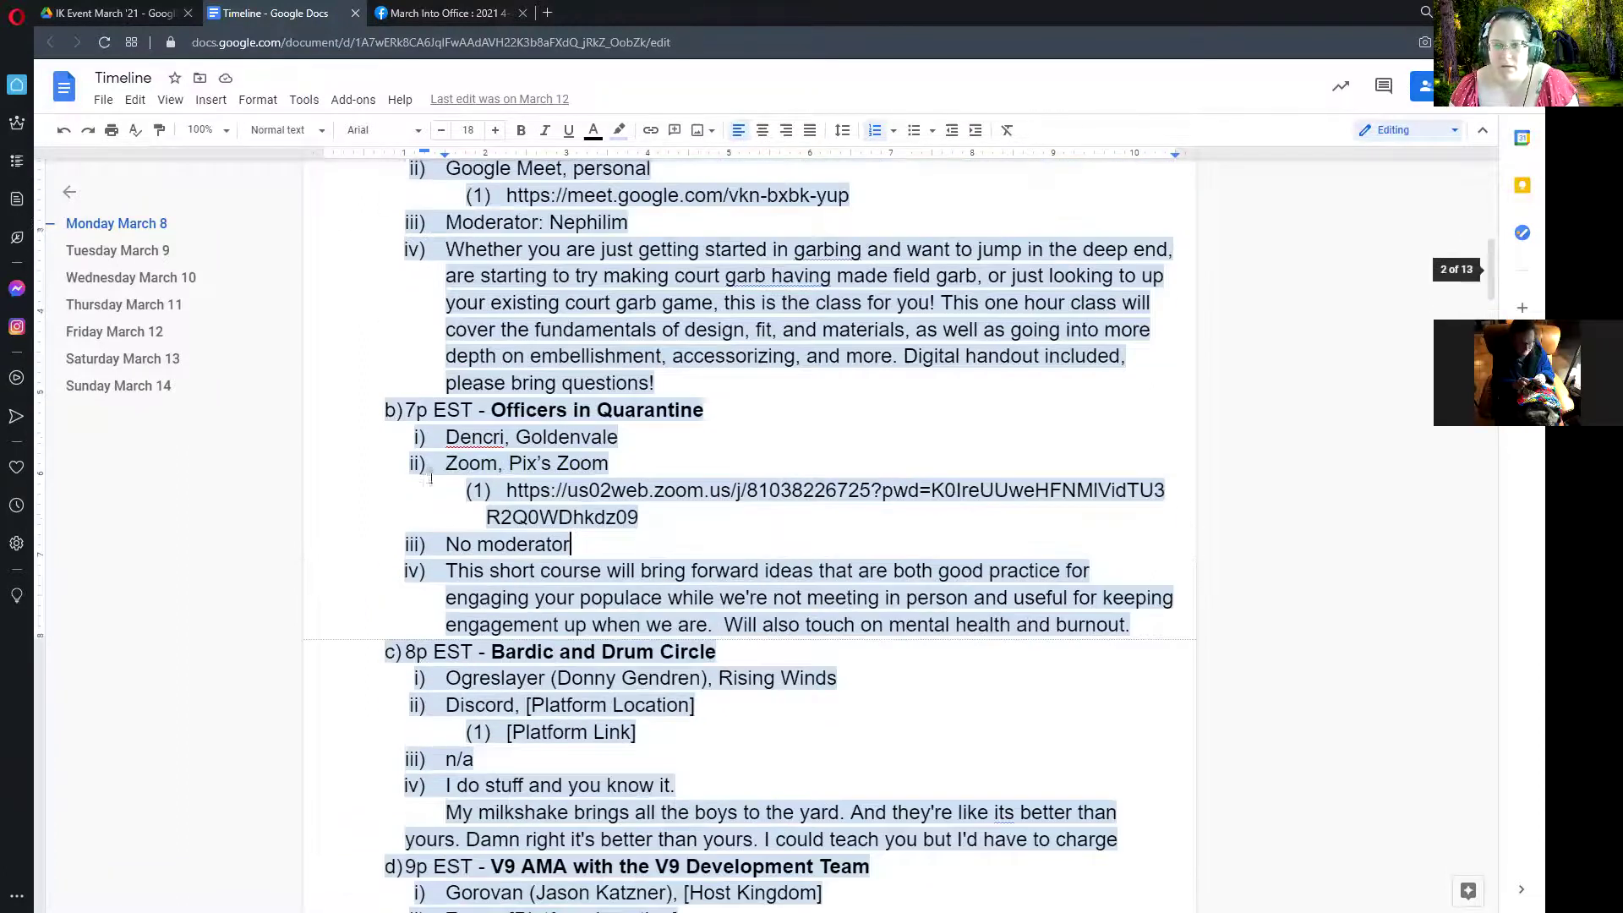
pyautogui.scroll(-15, 429, 478)
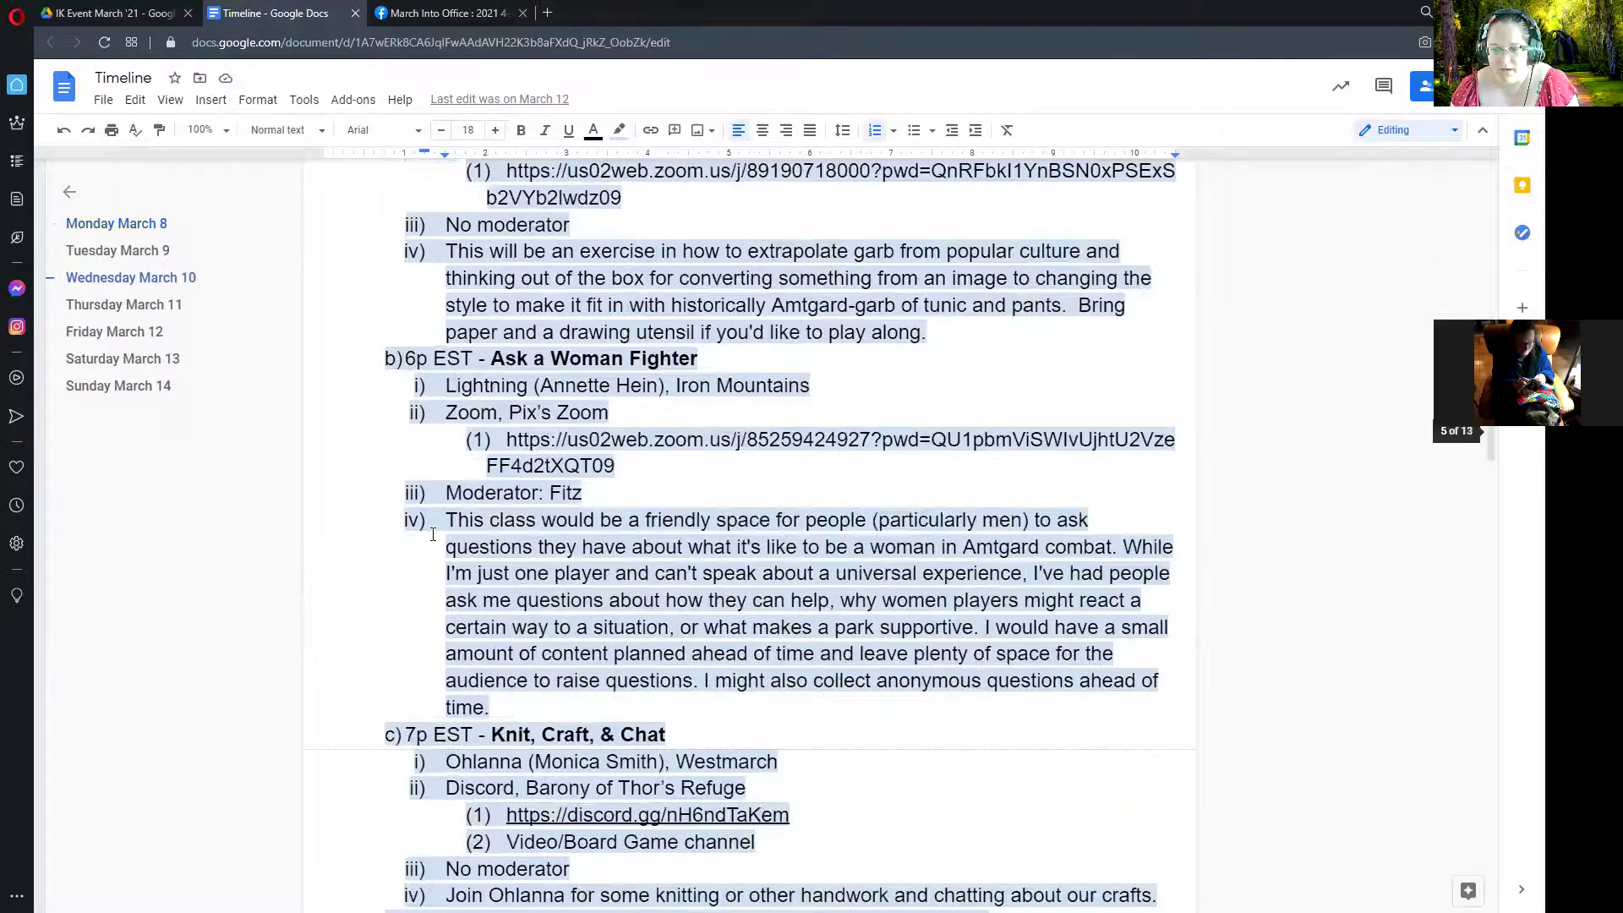
pyautogui.scroll(-3, 432, 534)
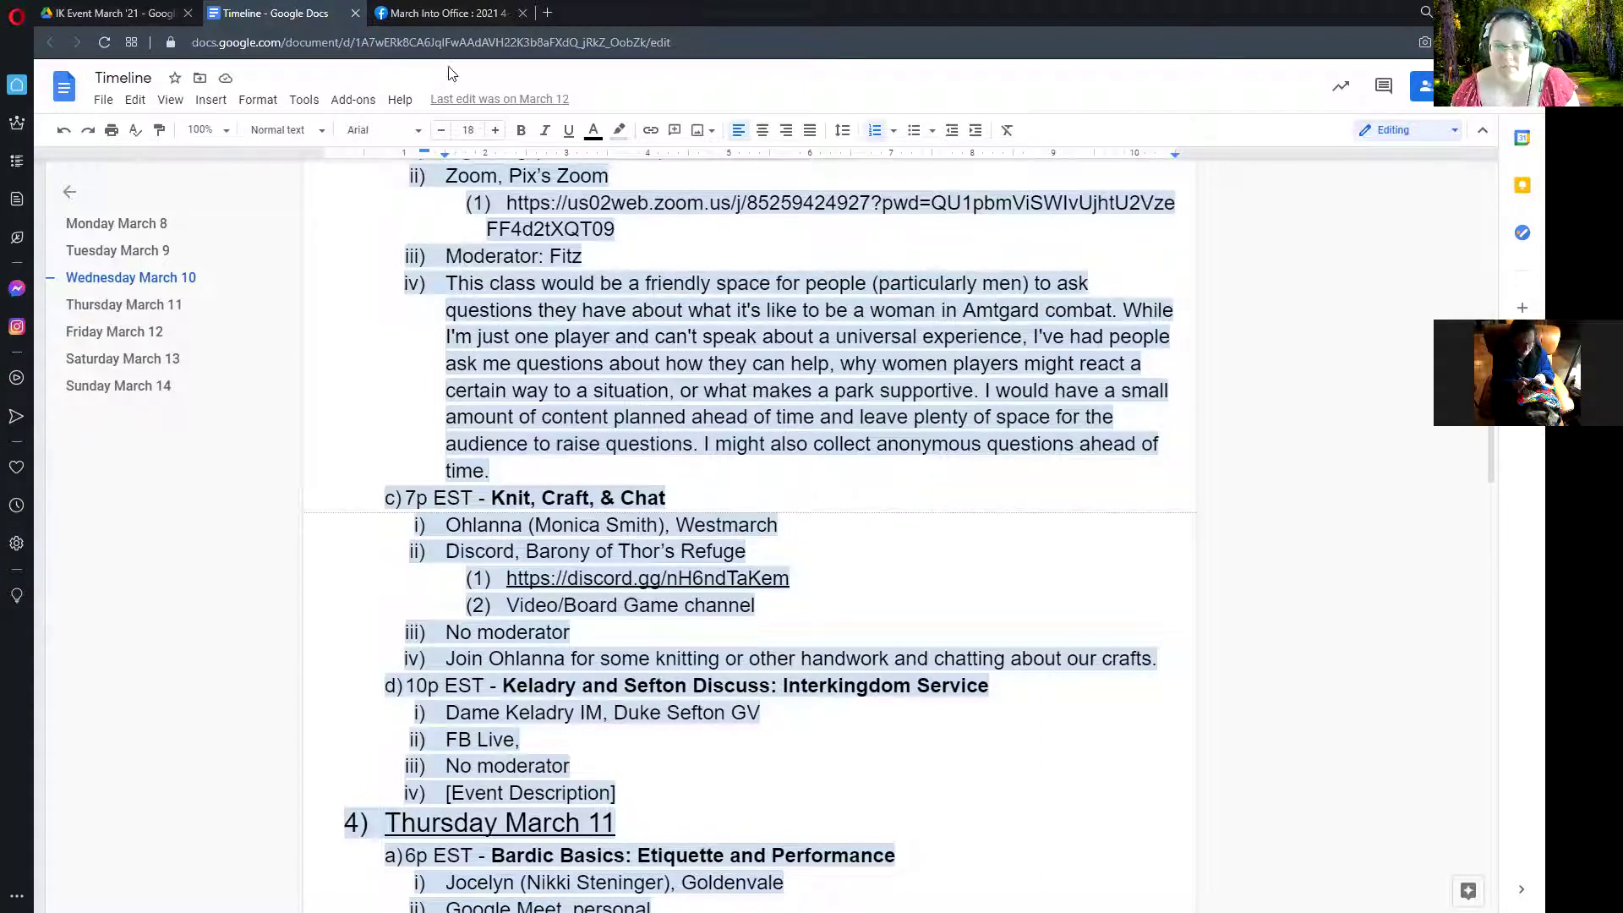
# - Switch to the March Into Office Facebook event, open its discussion and review posts from the latest back to the Saturday March 13 schedule
pyautogui.click(453, 13)
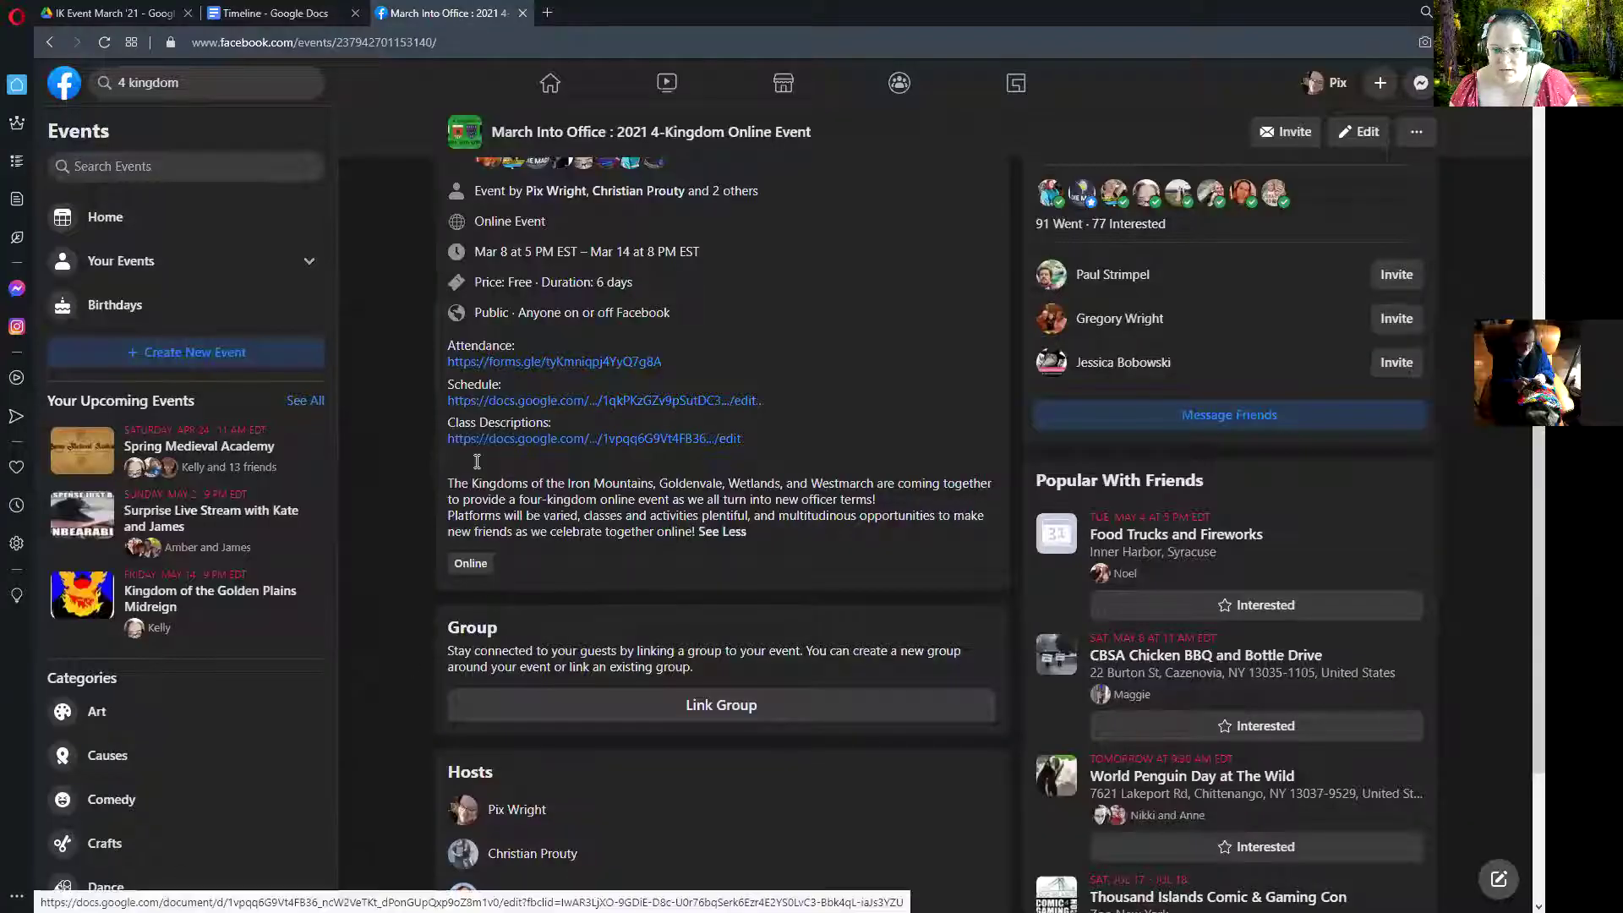
pyautogui.scroll(3, 519, 388)
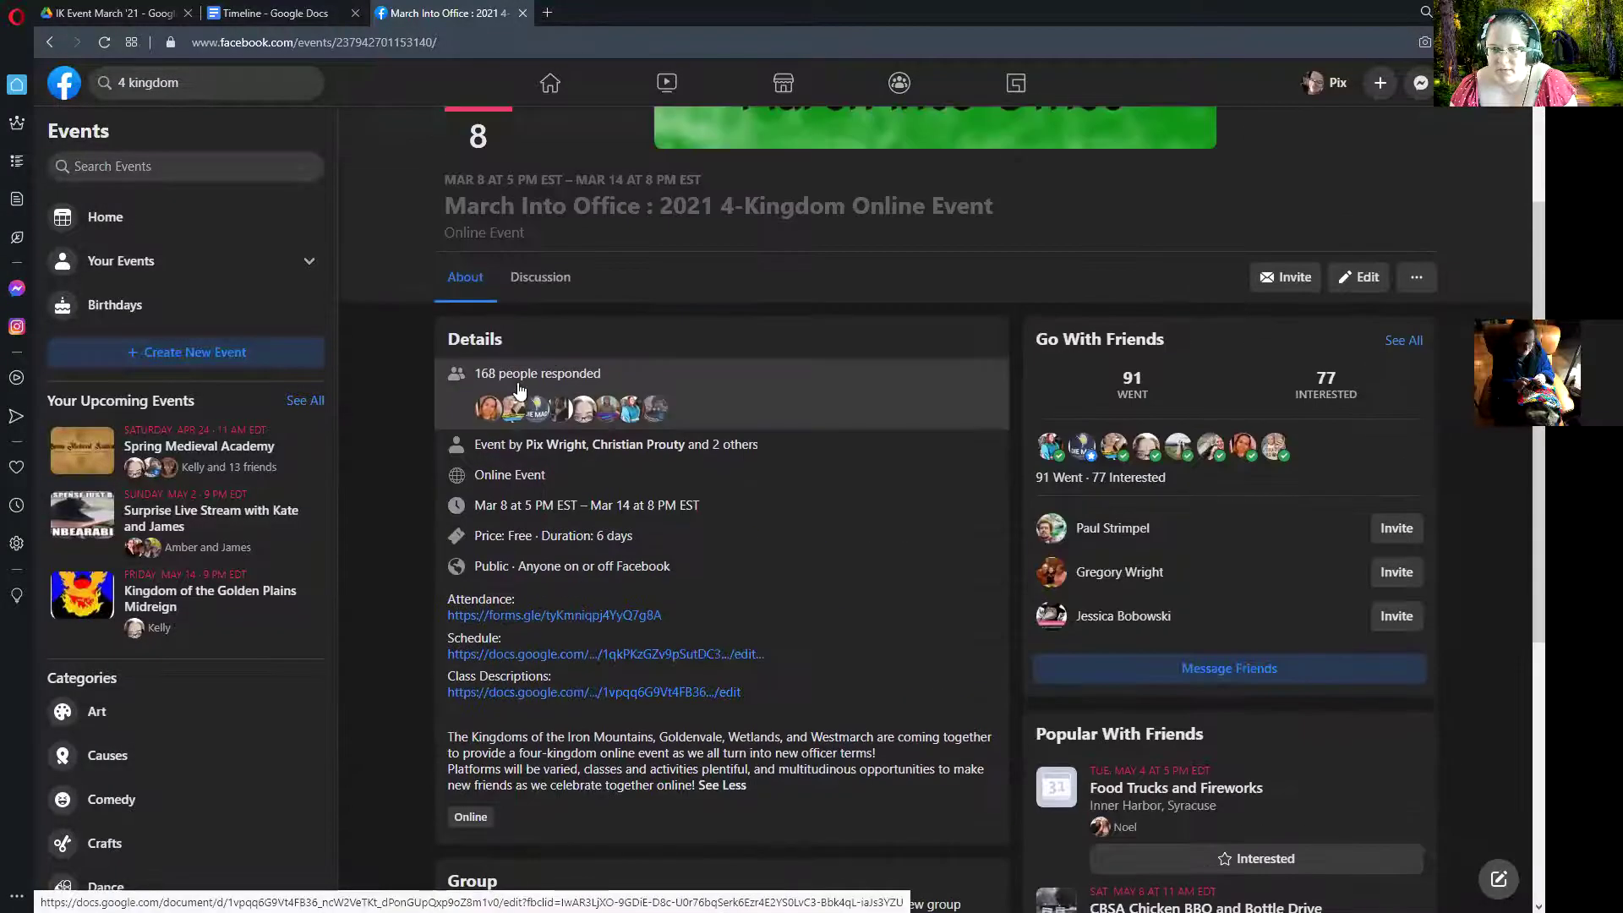
pyautogui.click(541, 279)
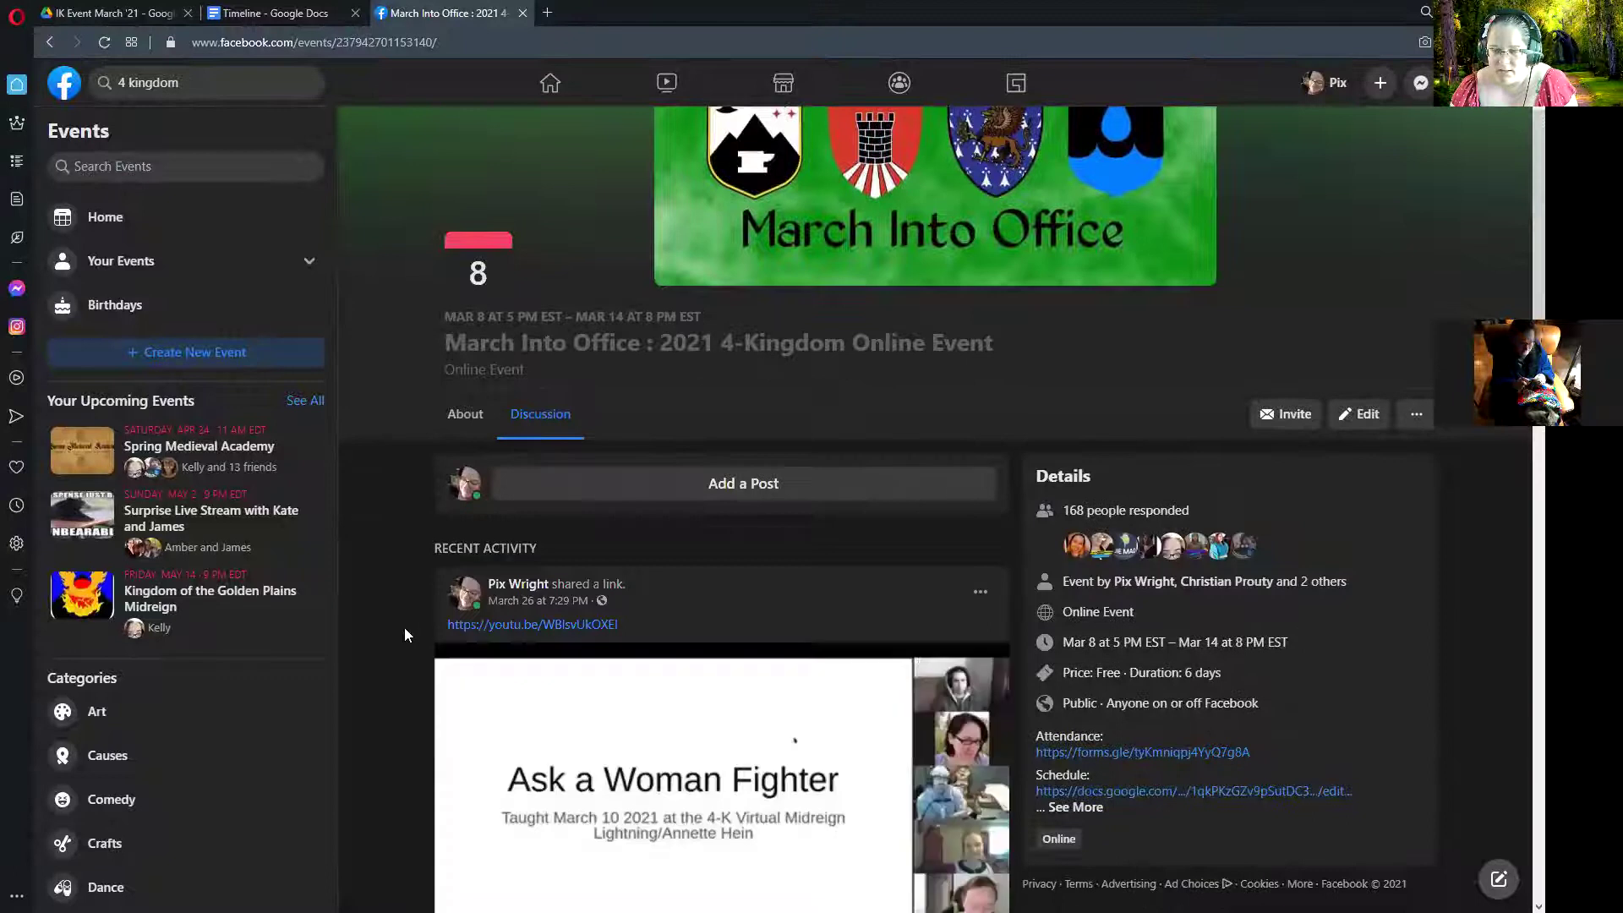
pyautogui.scroll(-1, 404, 635)
pyautogui.scroll(-10, 404, 629)
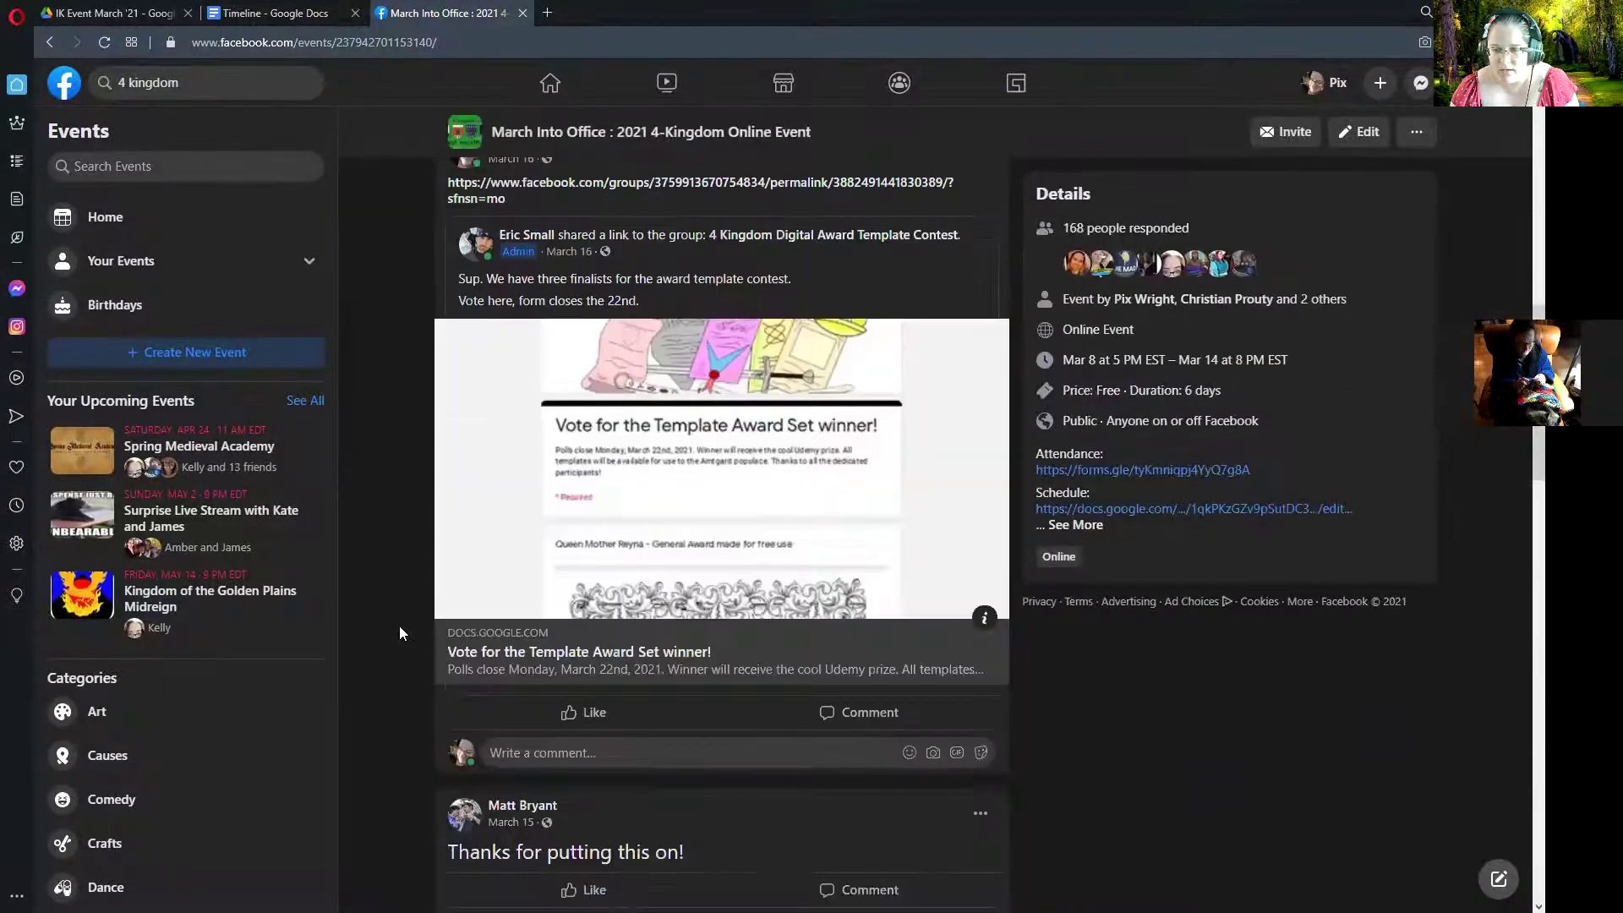
pyautogui.scroll(-8, 399, 632)
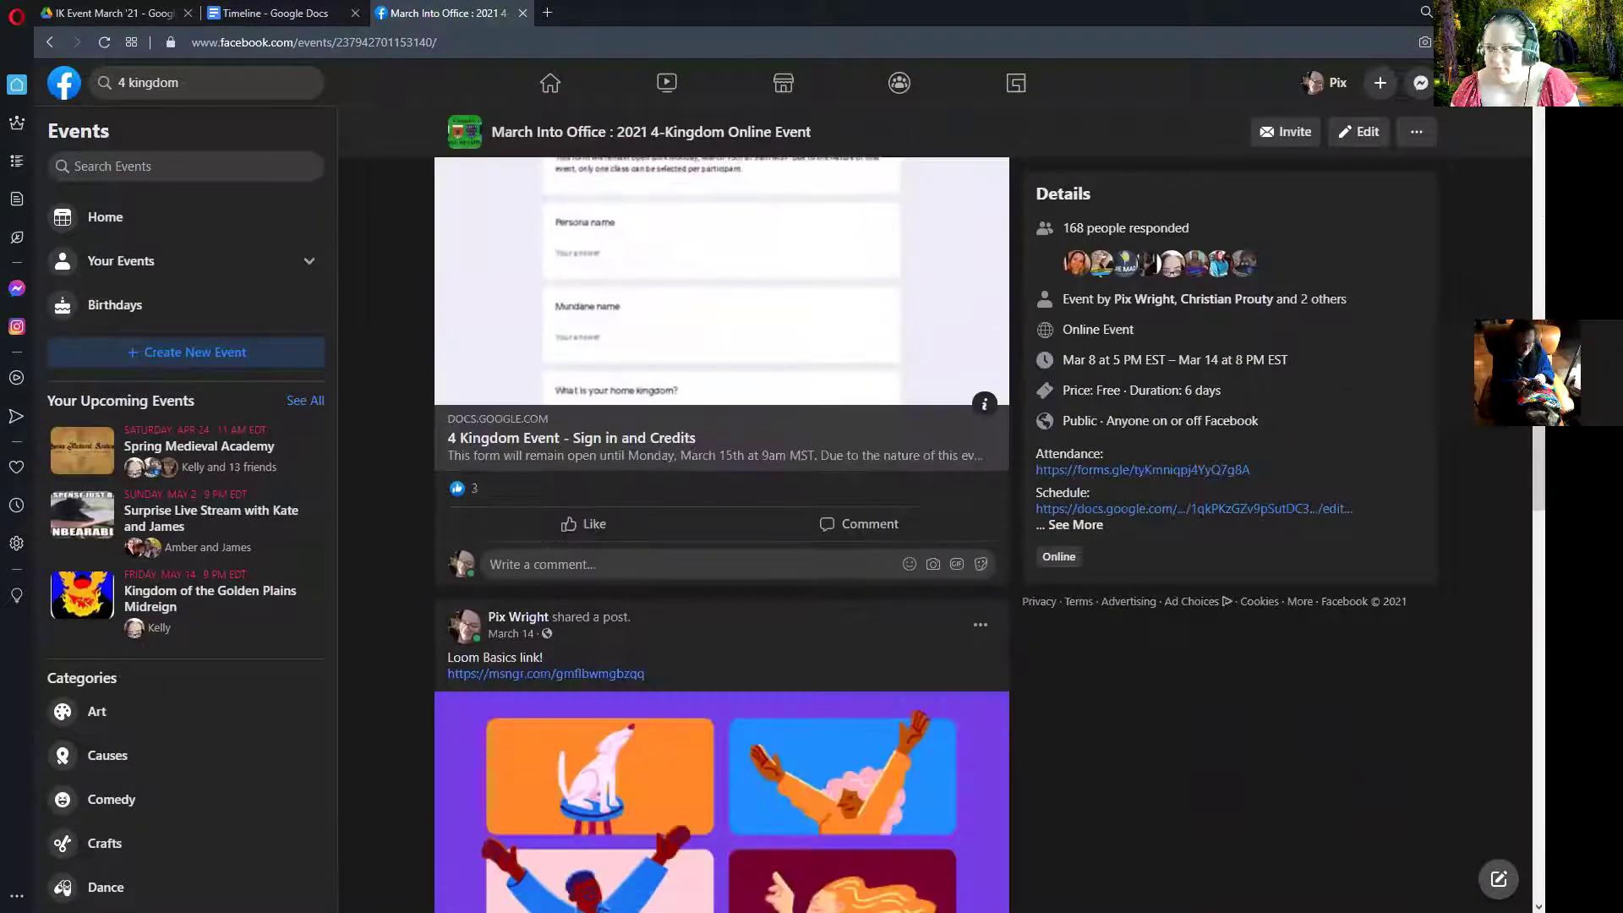
pyautogui.scroll(-12, 398, 632)
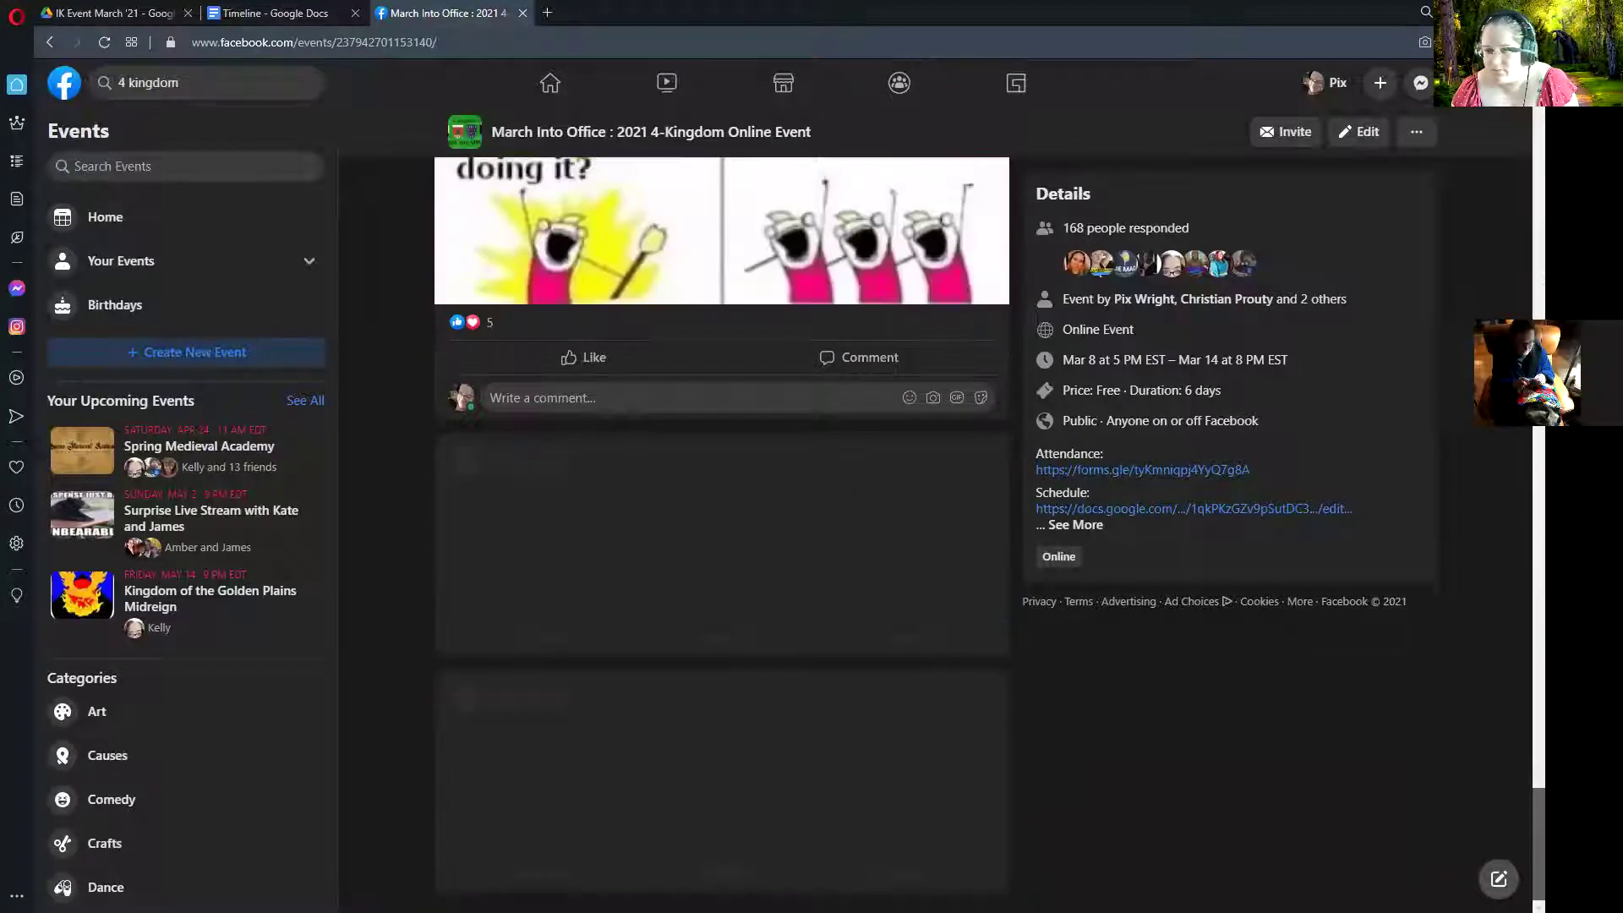
pyautogui.scroll(-8, 721, 524)
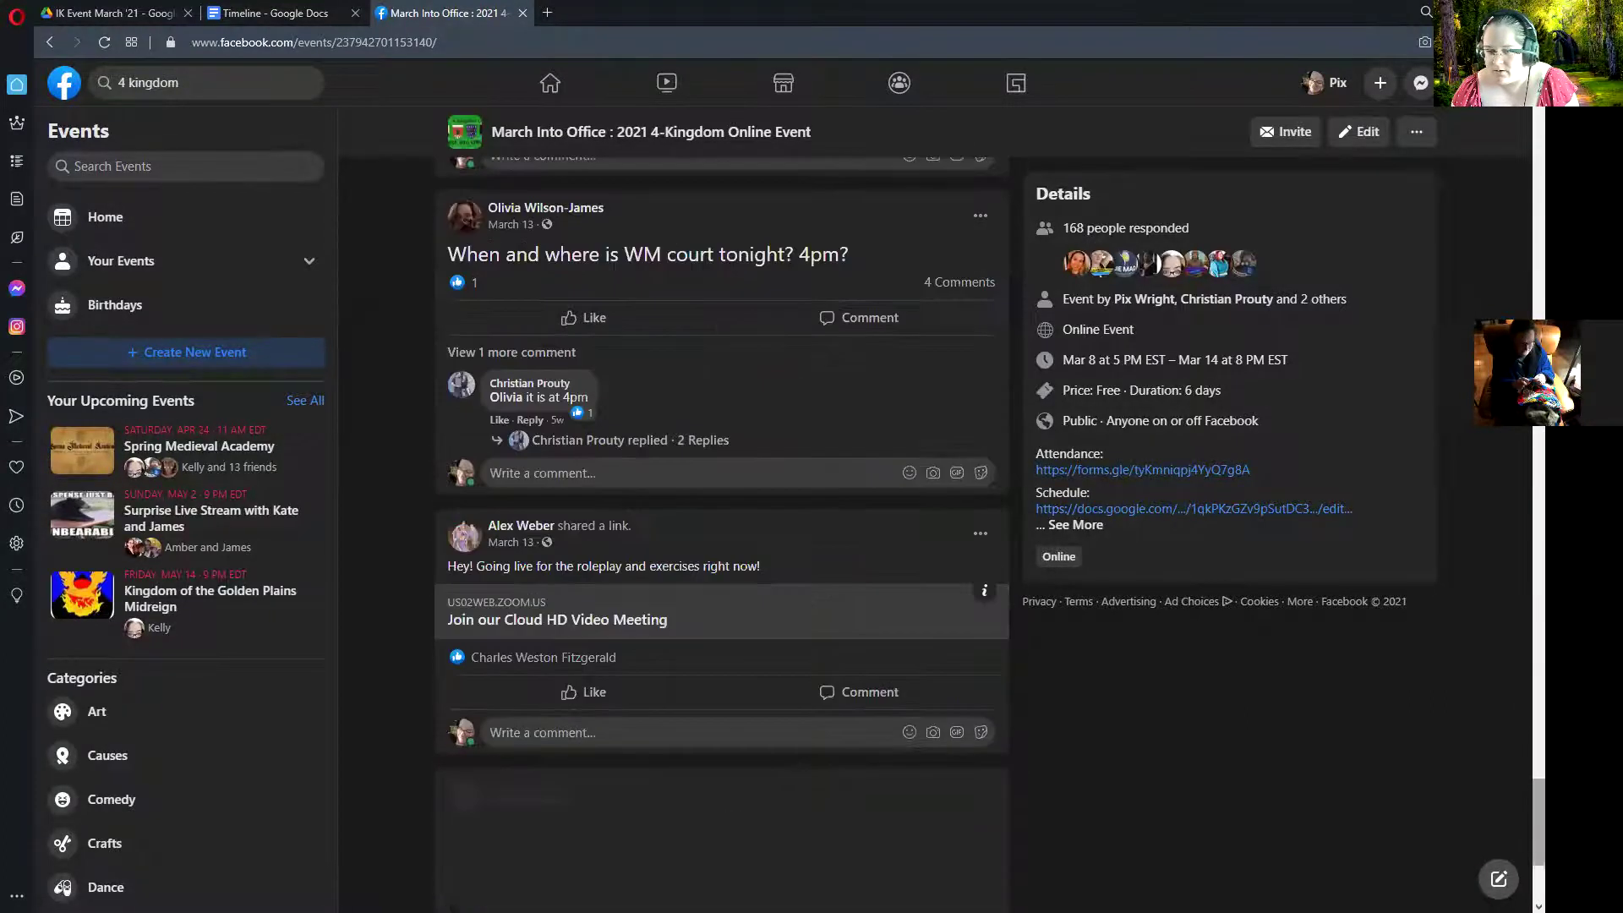
pyautogui.scroll(-10, 721, 524)
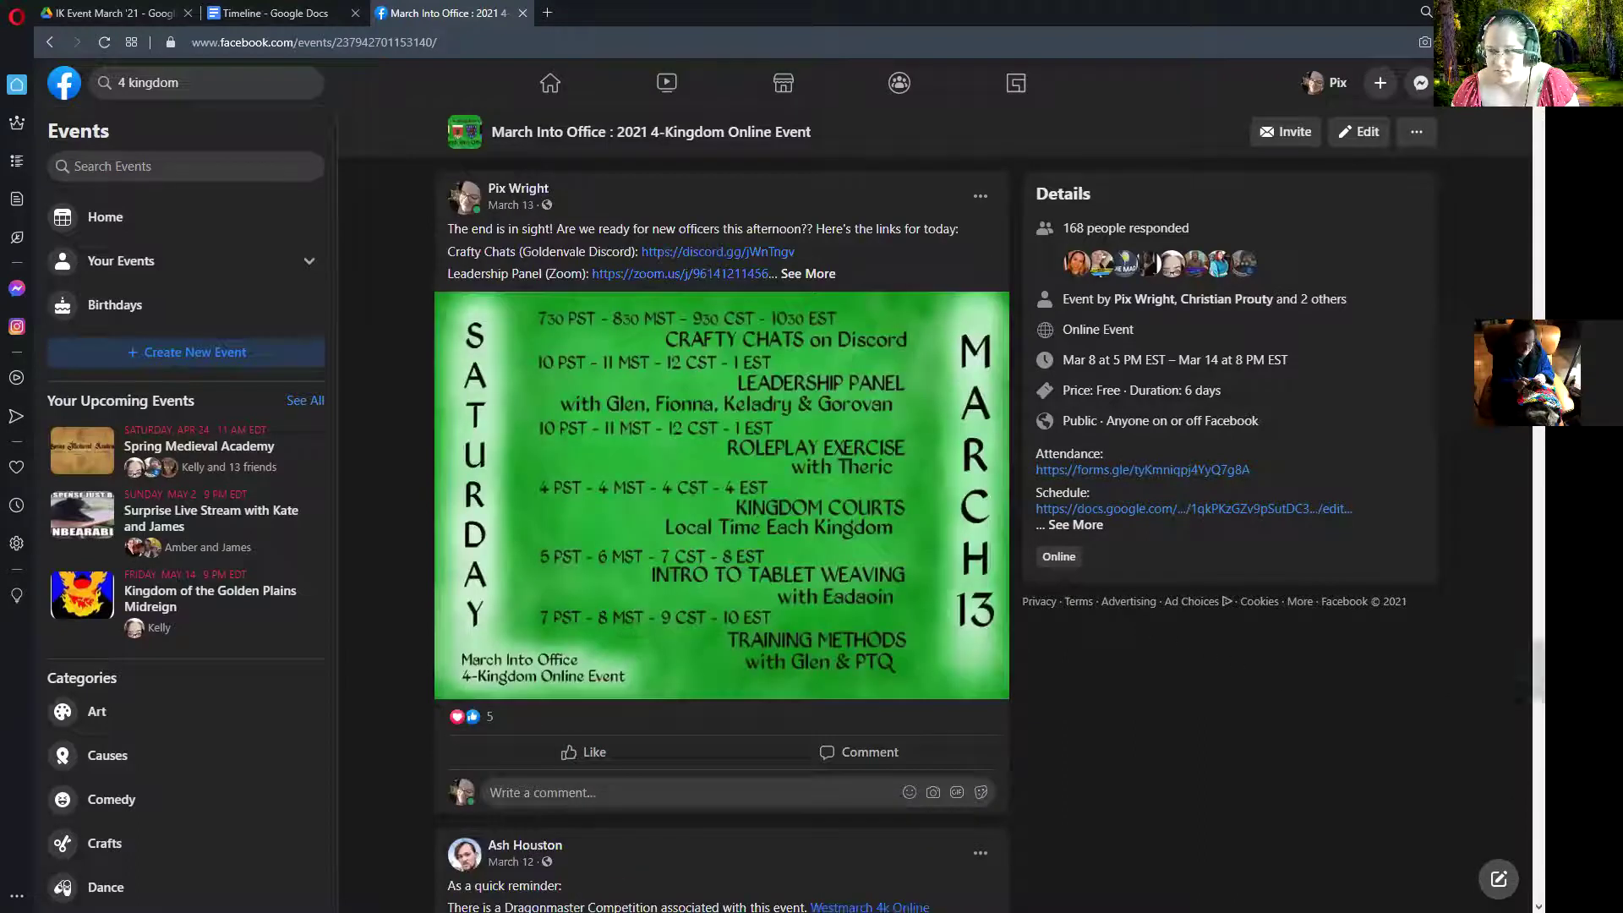
# - Review the older discussion posts from March 12 back to the March 6 post with the Saturday schedule graphic
pyautogui.scroll(-10, 721, 524)
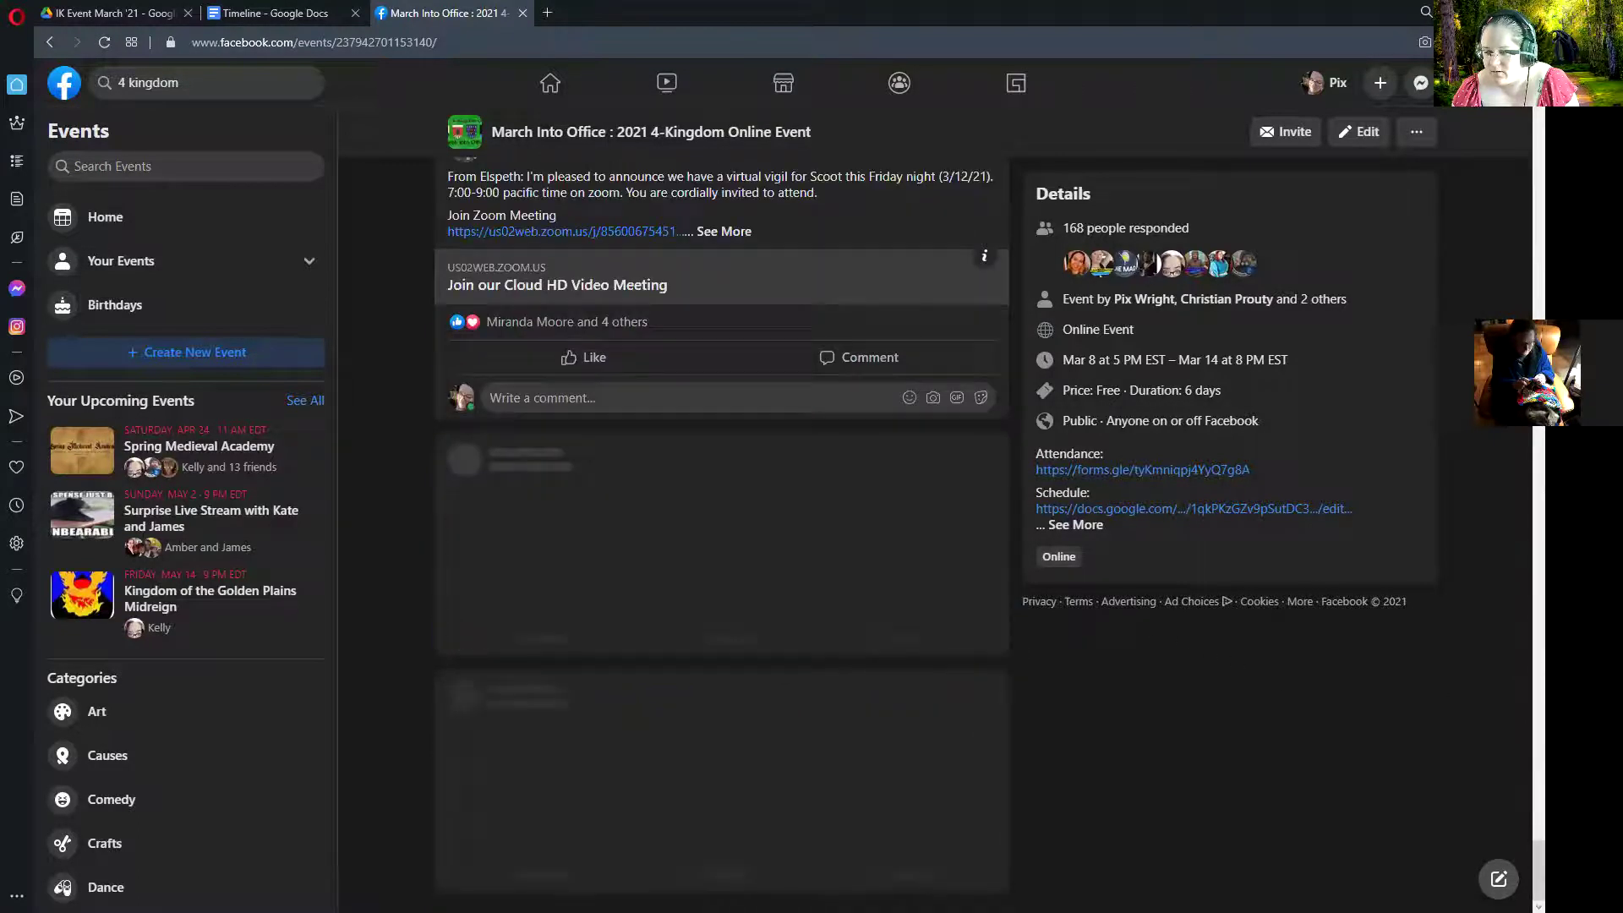
pyautogui.scroll(-10, 721, 524)
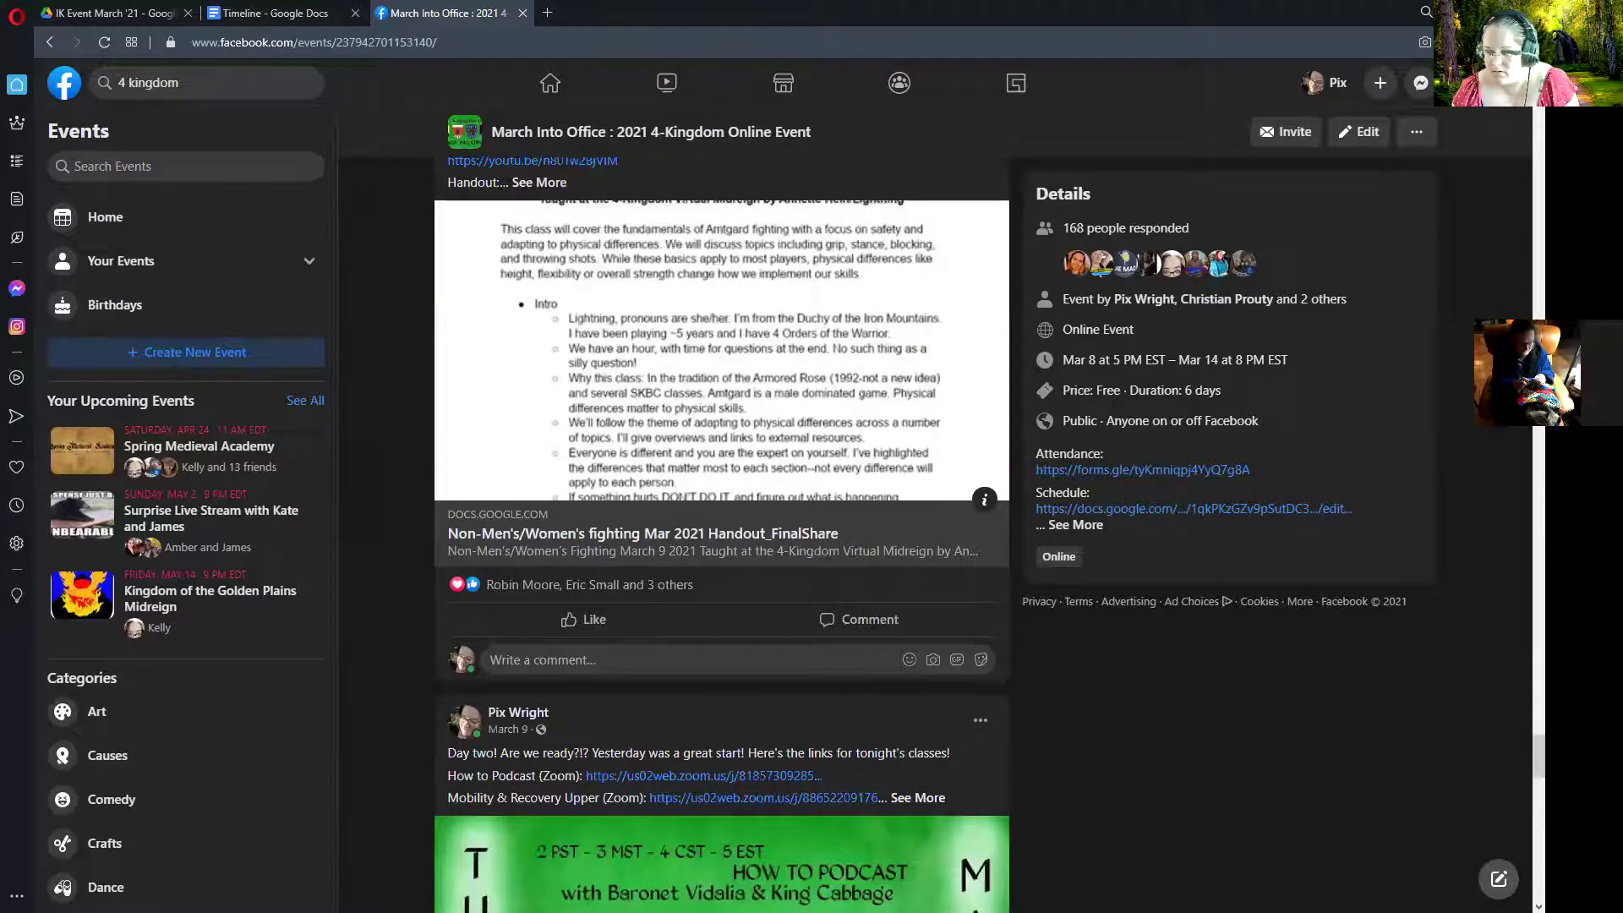
pyautogui.scroll(-10, 648, 745)
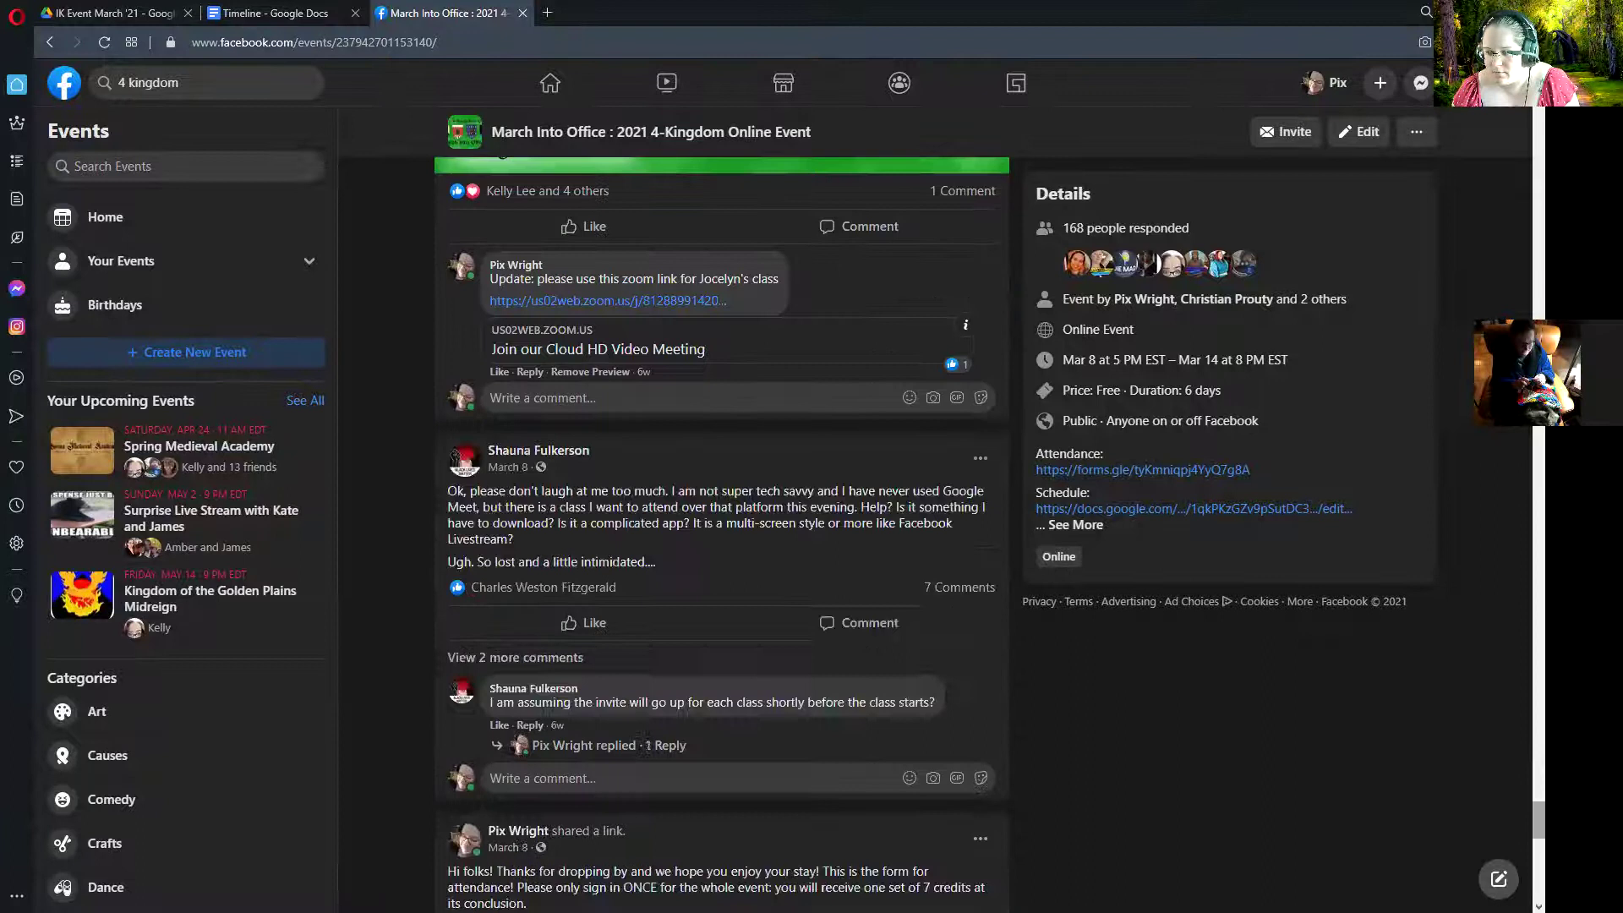
pyautogui.scroll(-10, 647, 744)
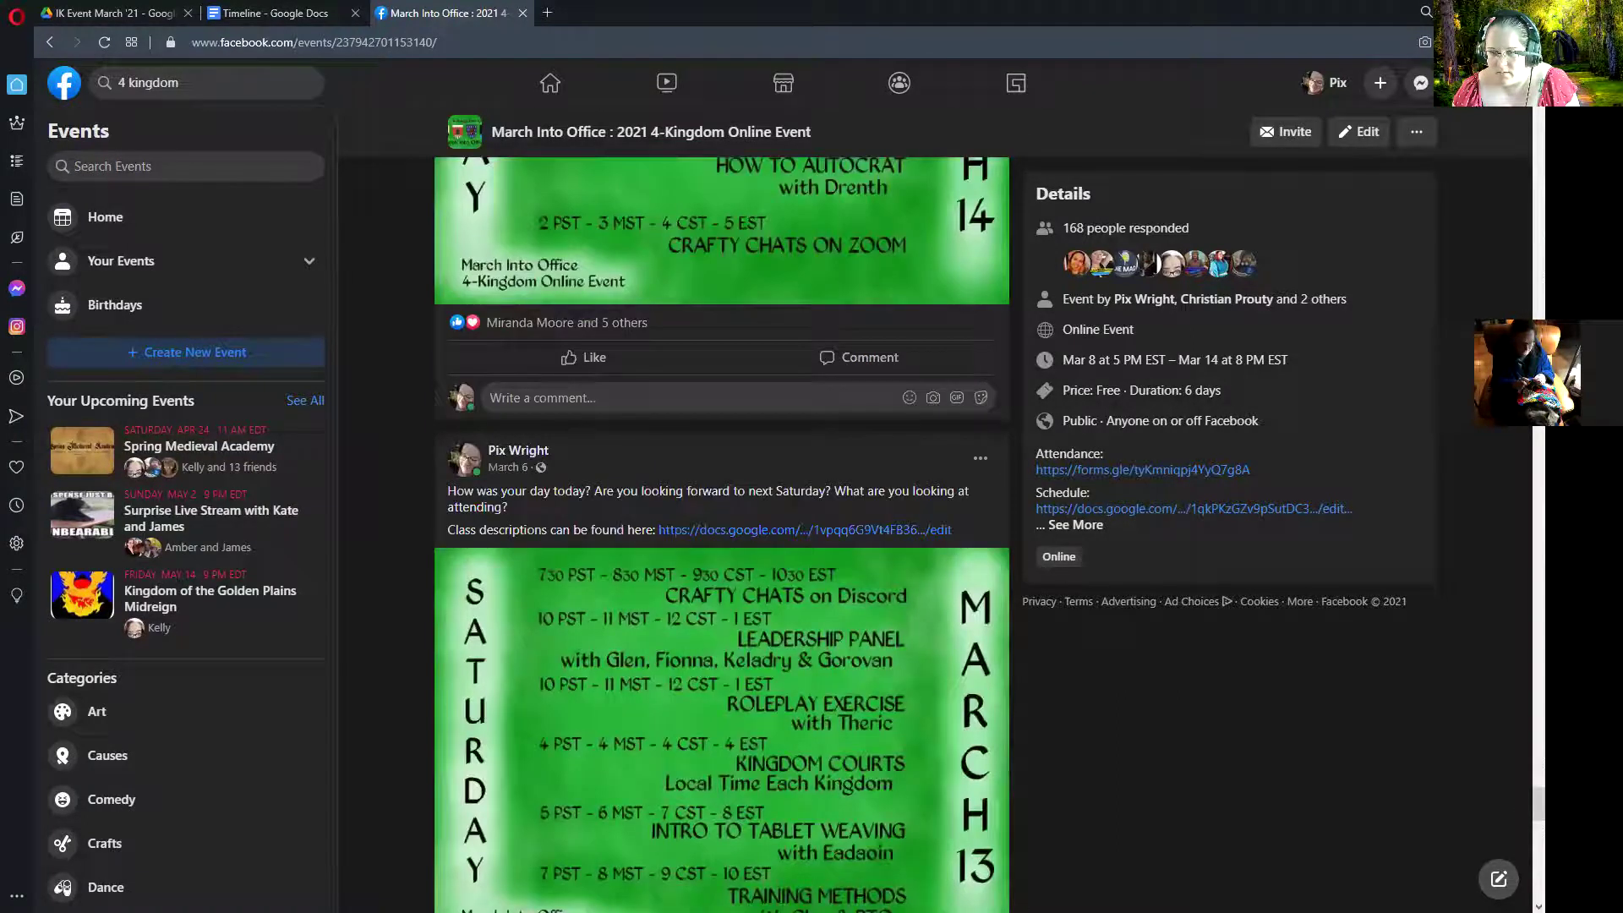
pyautogui.scroll(-2, 1166, 710)
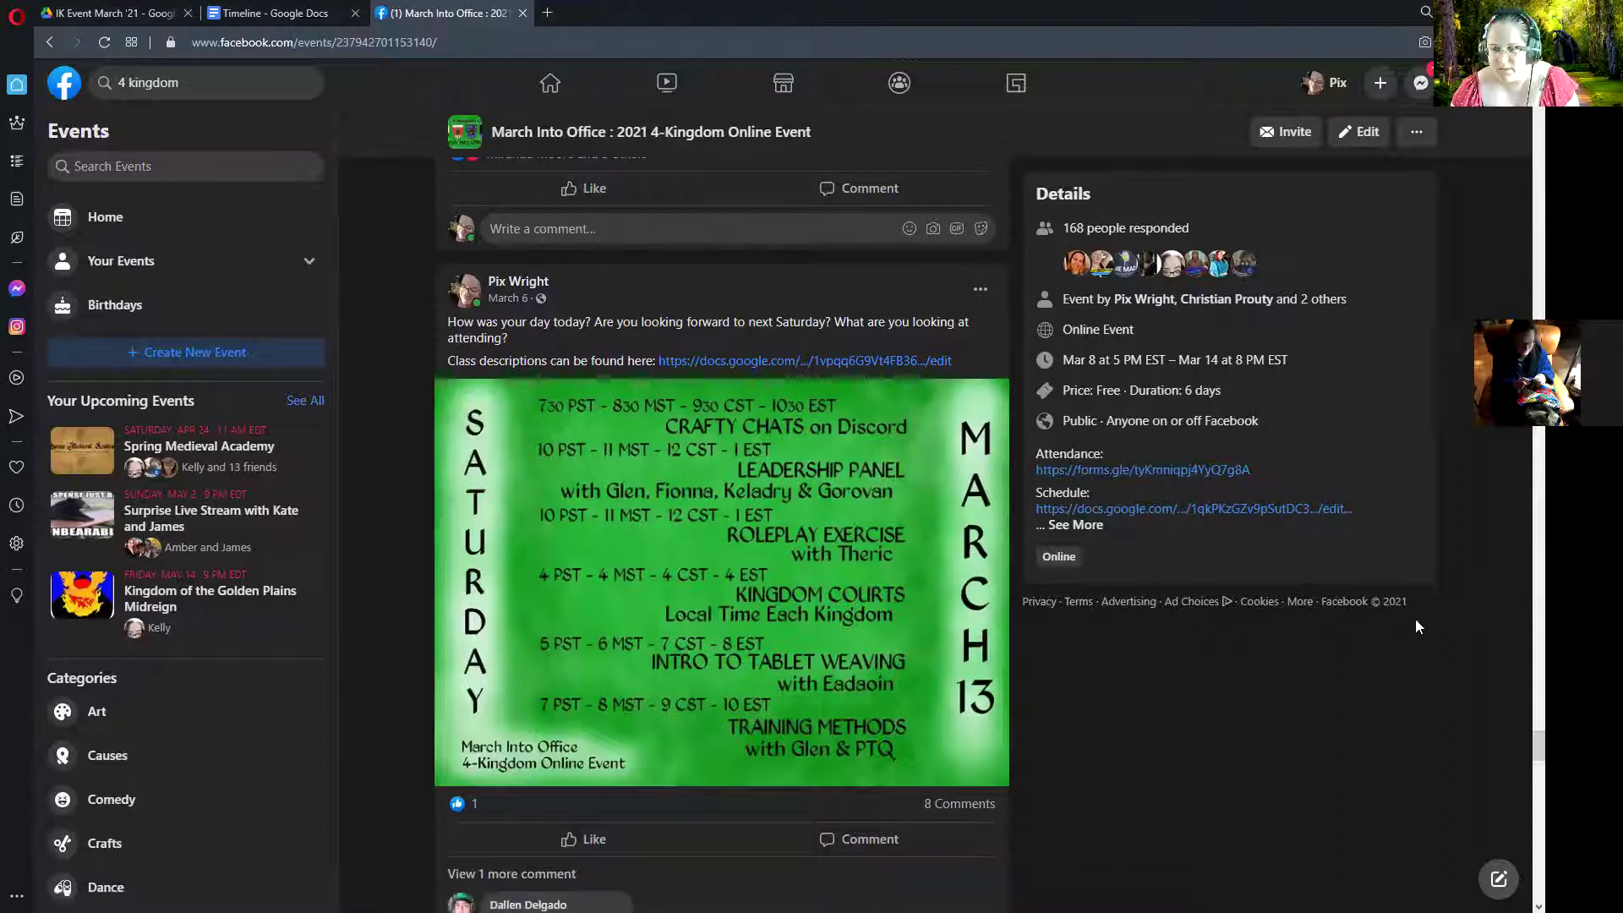
# - Return to the March 13 daily schedule post and expand its full text to show all class and court links
pyautogui.scroll(8, 722, 541)
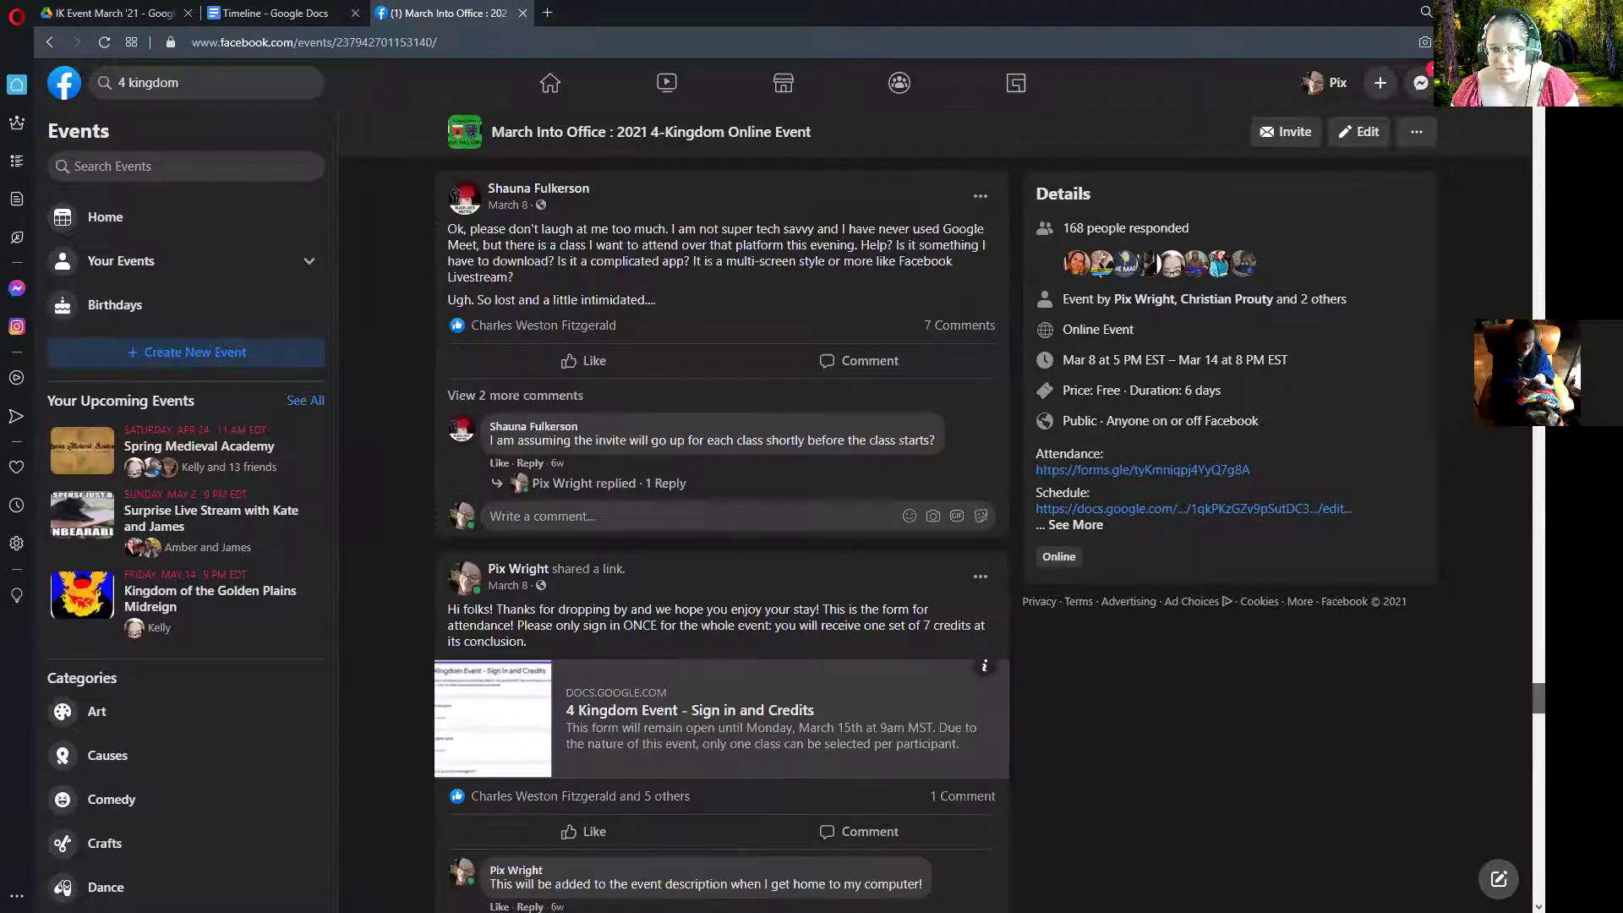
pyautogui.scroll(15, 723, 533)
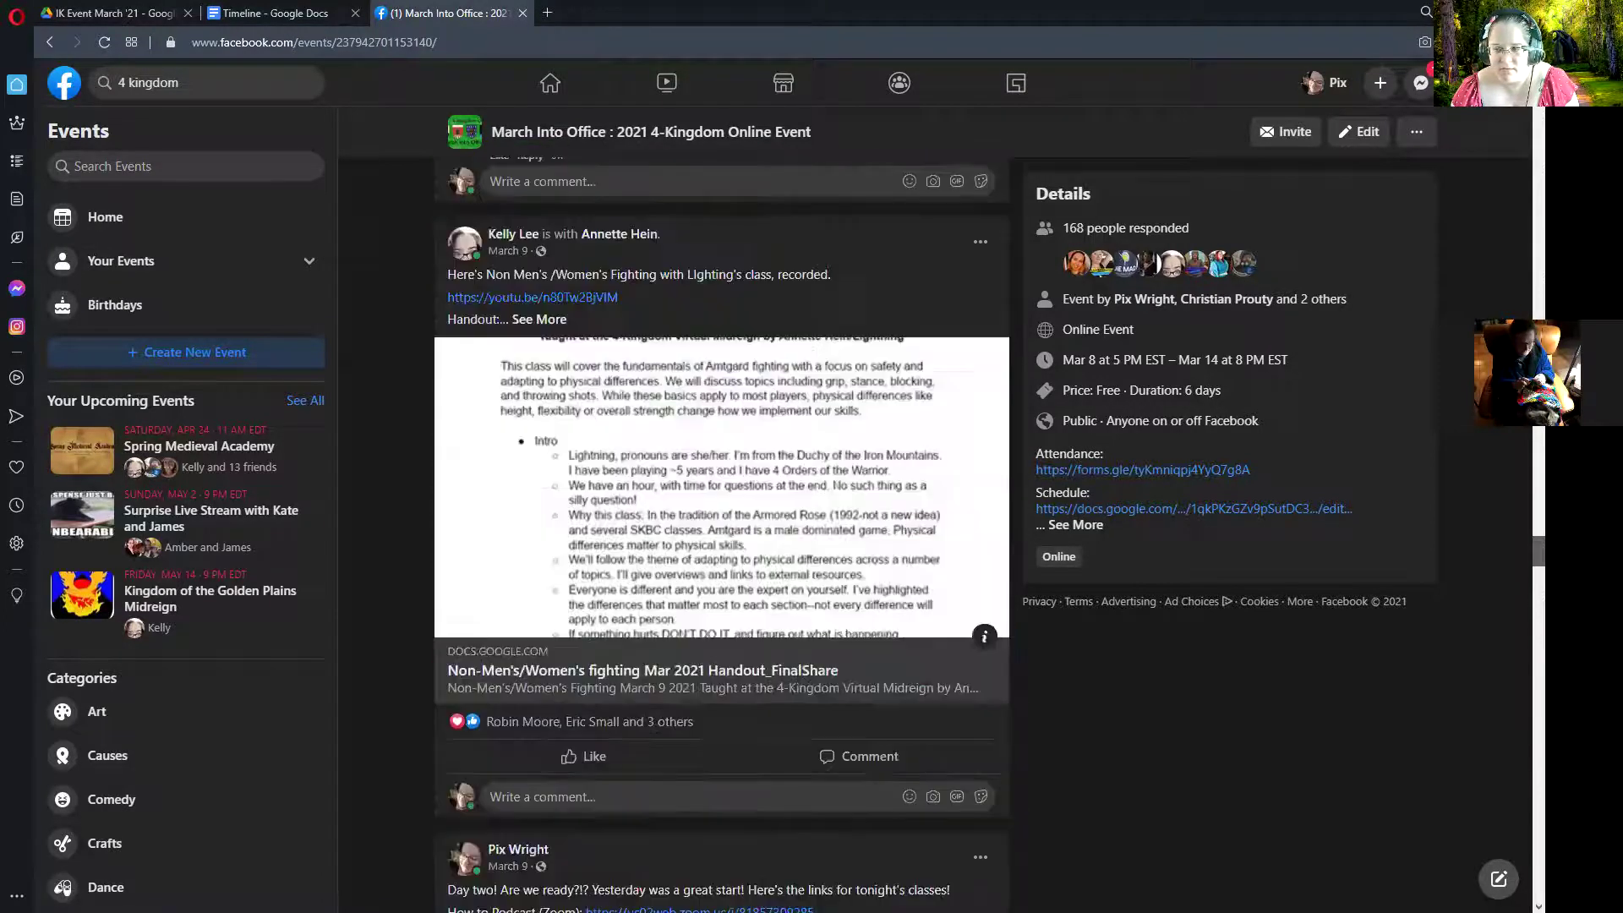
pyautogui.scroll(15, 723, 532)
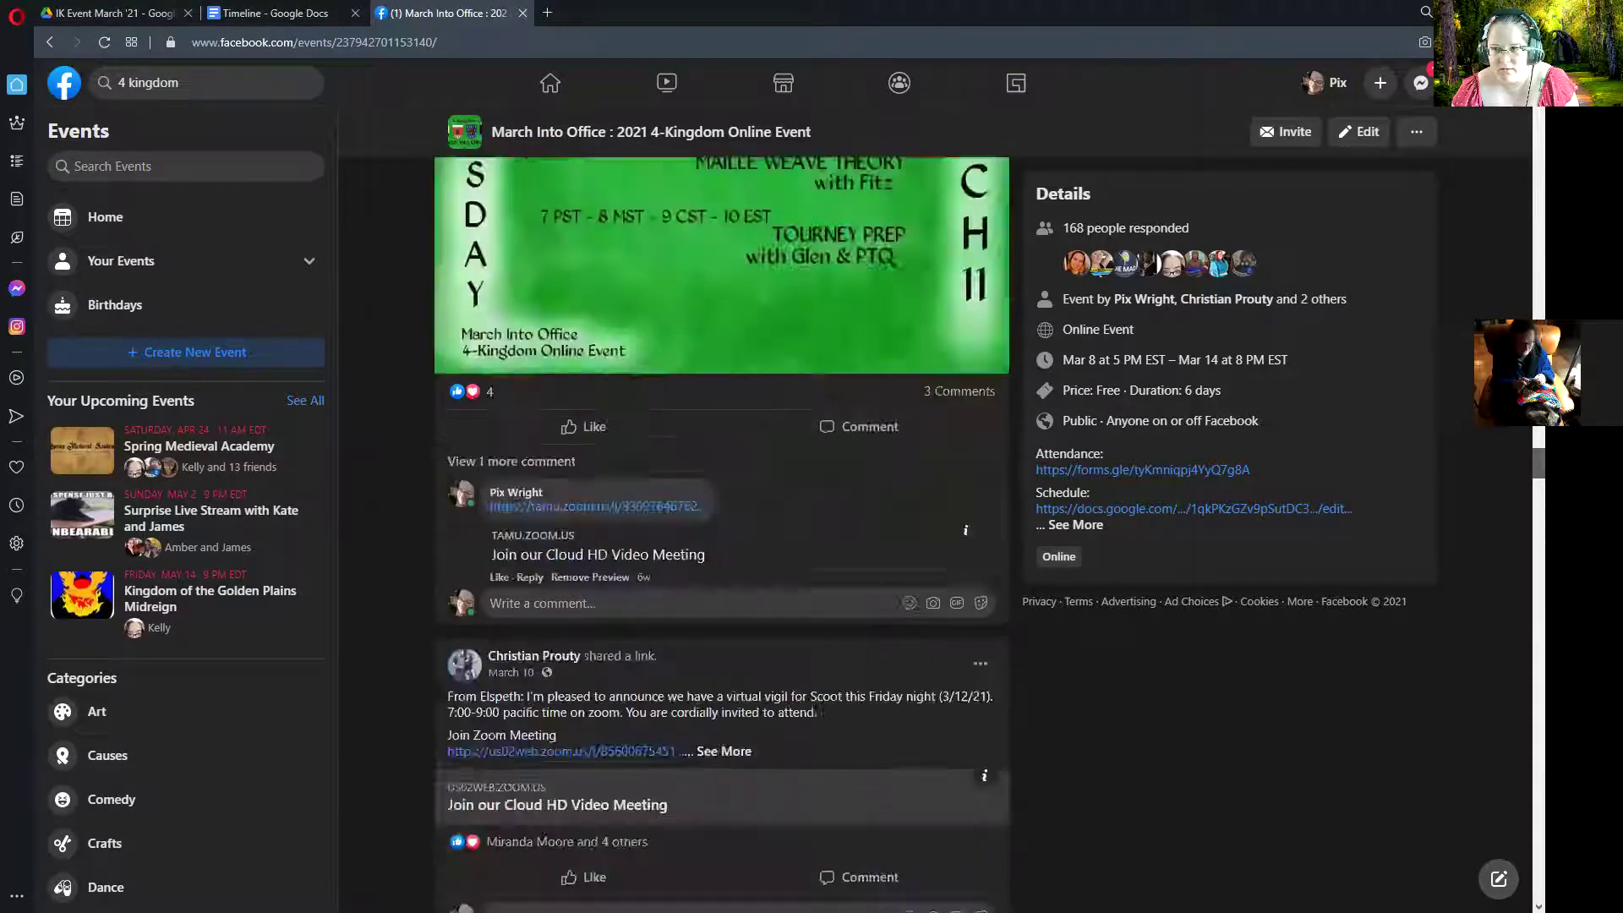
pyautogui.scroll(15, 723, 532)
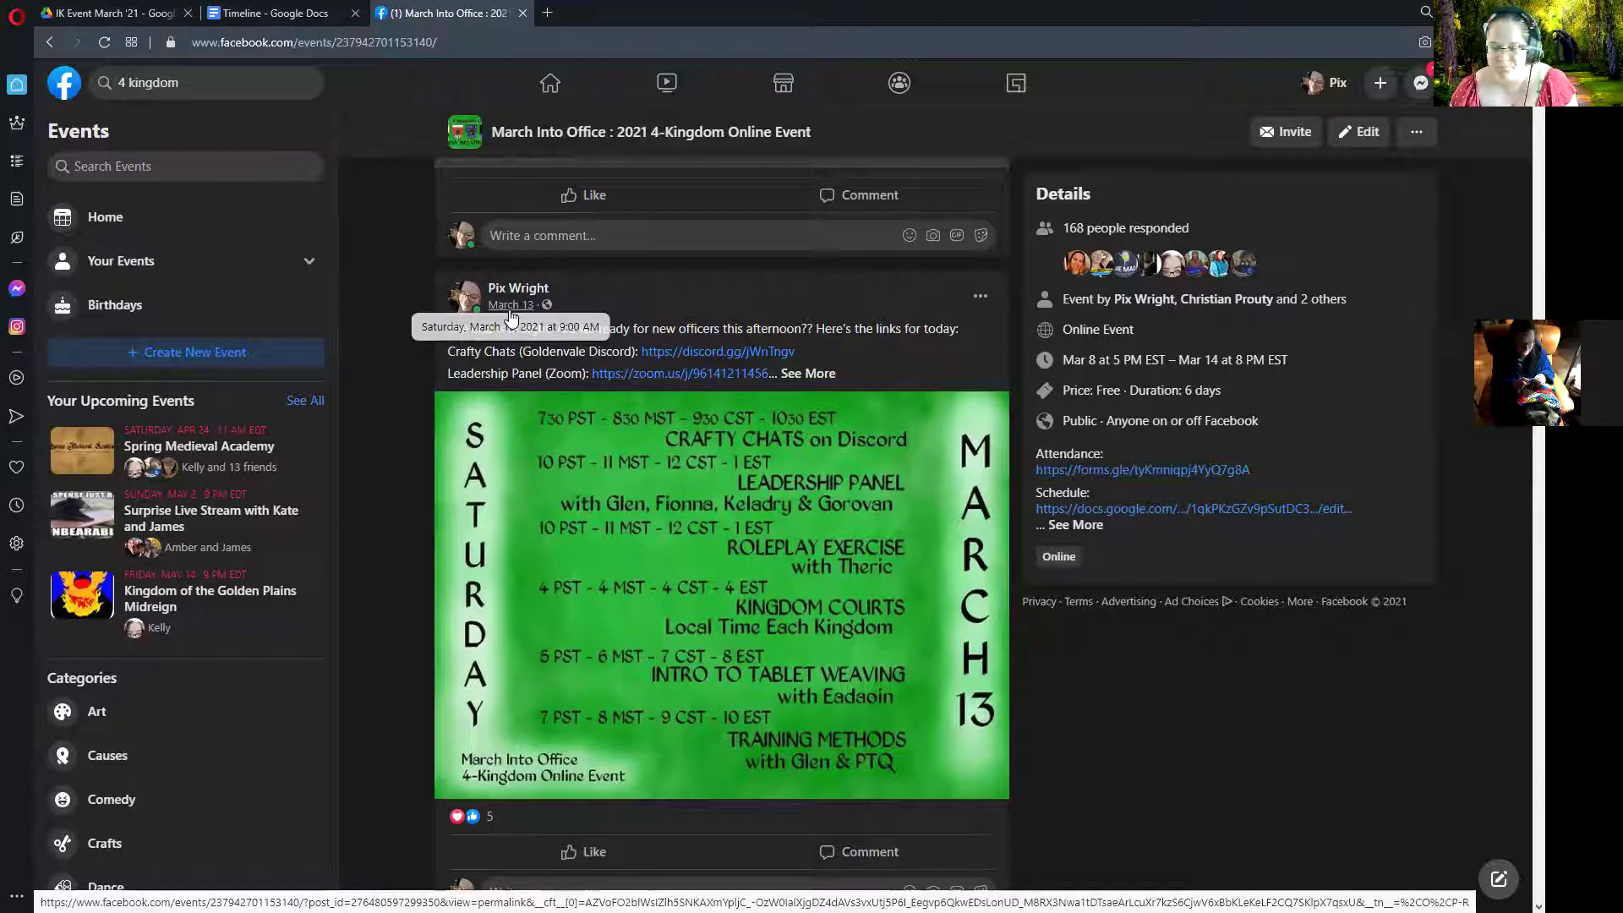
pyautogui.click(807, 375)
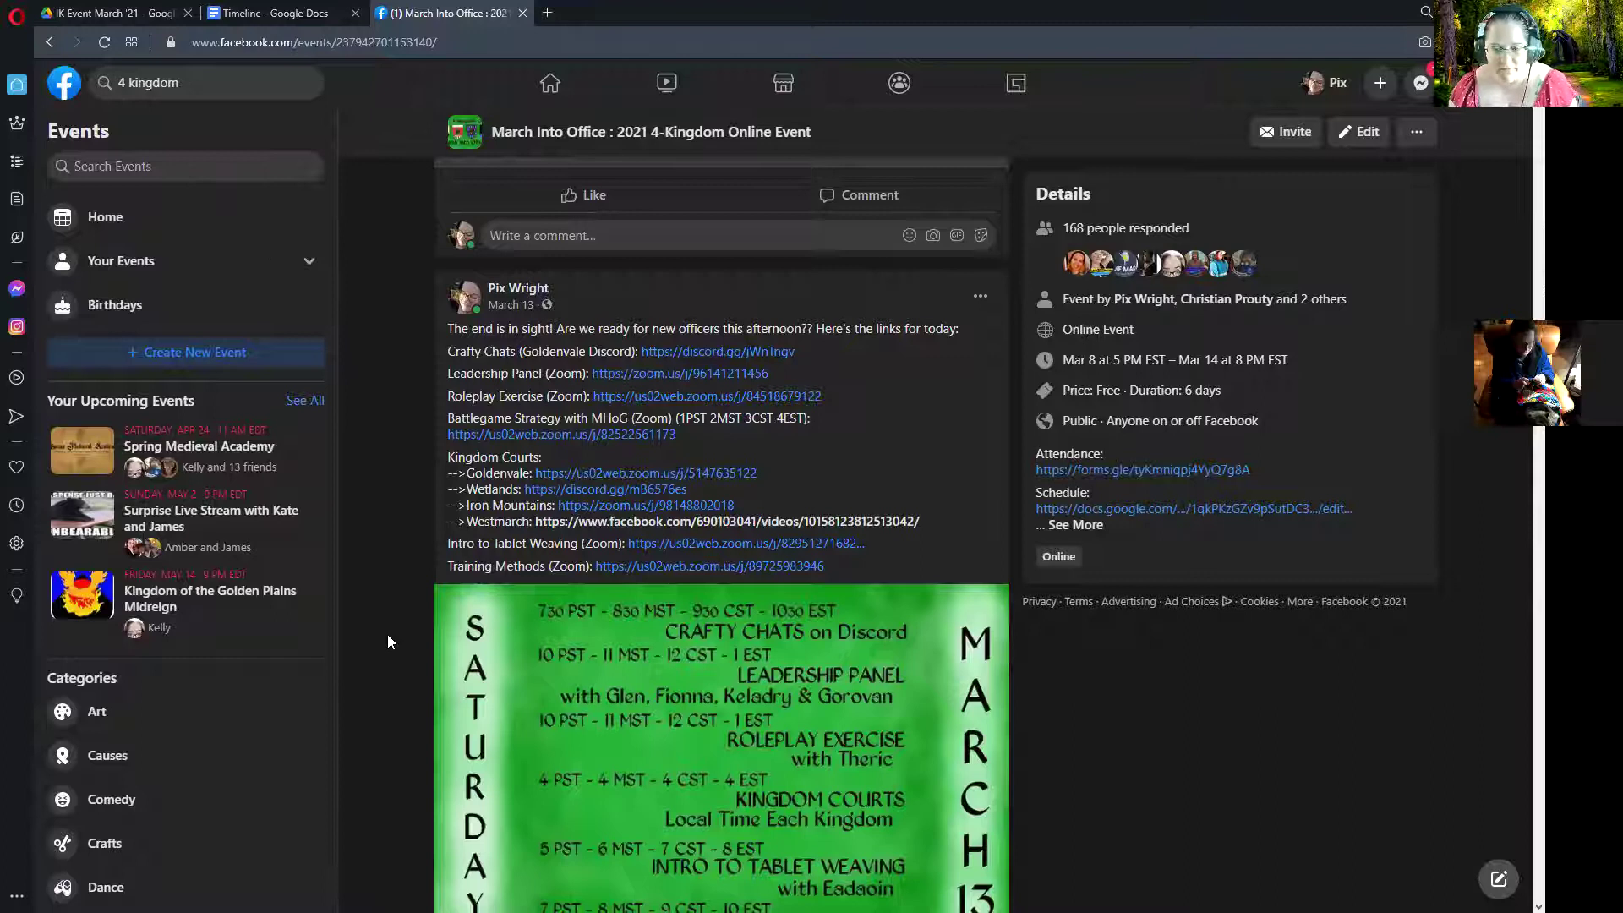
# - Find the March 12 Dragonmaster Competition reminder post and open its Westmarch 4k Online Dragonmaster group link in a new tab
pyautogui.scroll(-2, 369, 673)
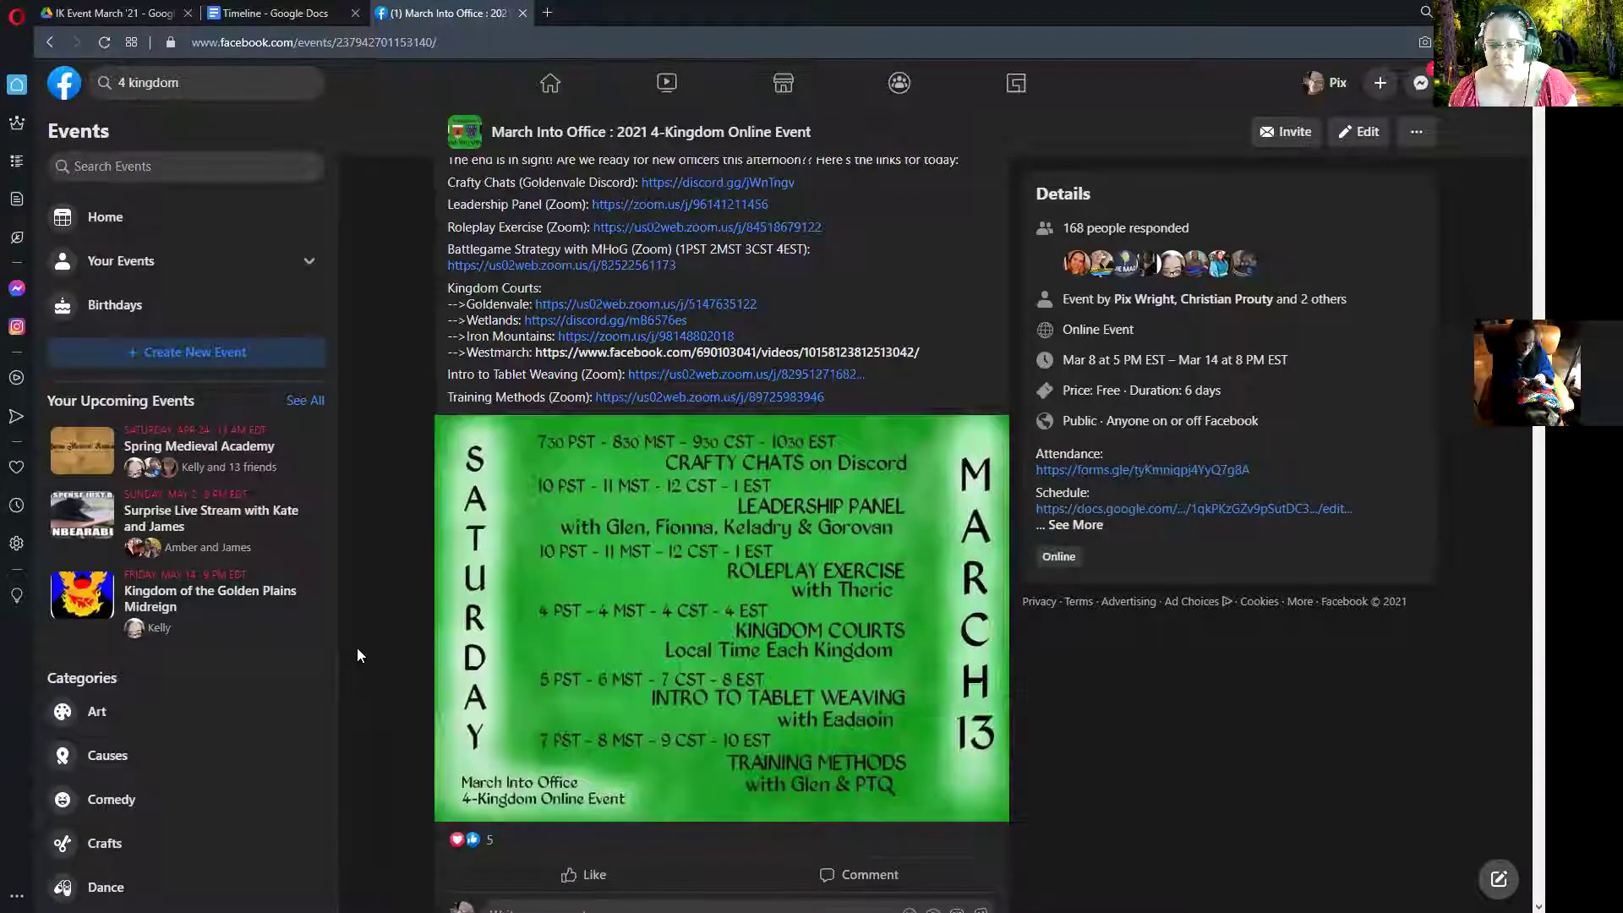
pyautogui.scroll(-4, 357, 647)
pyautogui.scroll(-5, 385, 632)
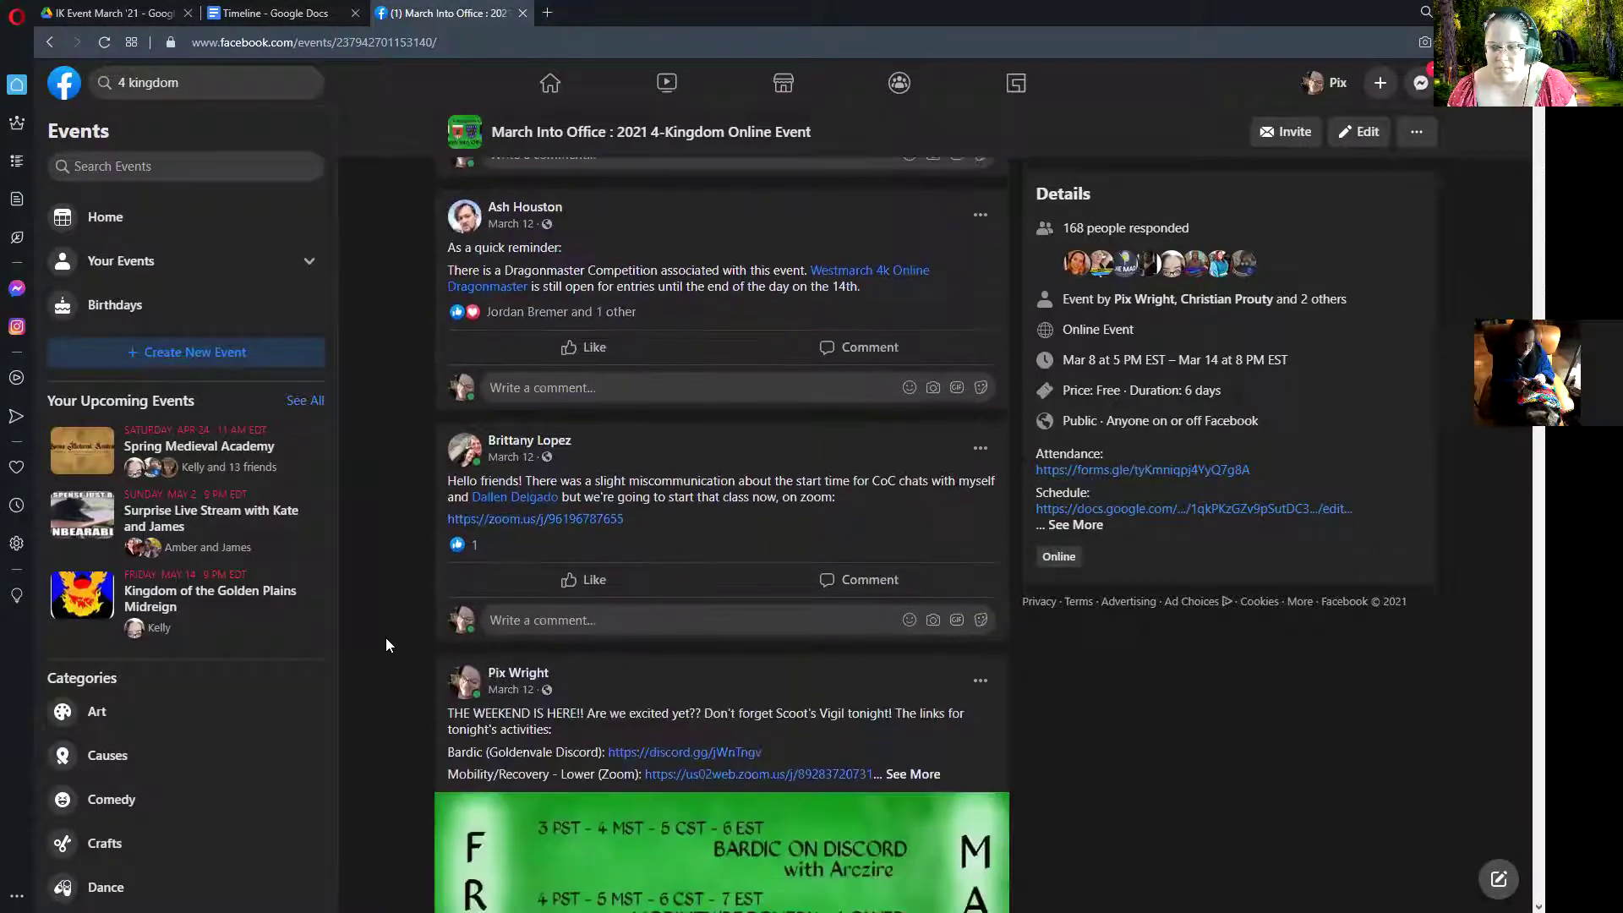
pyautogui.scroll(1, 400, 633)
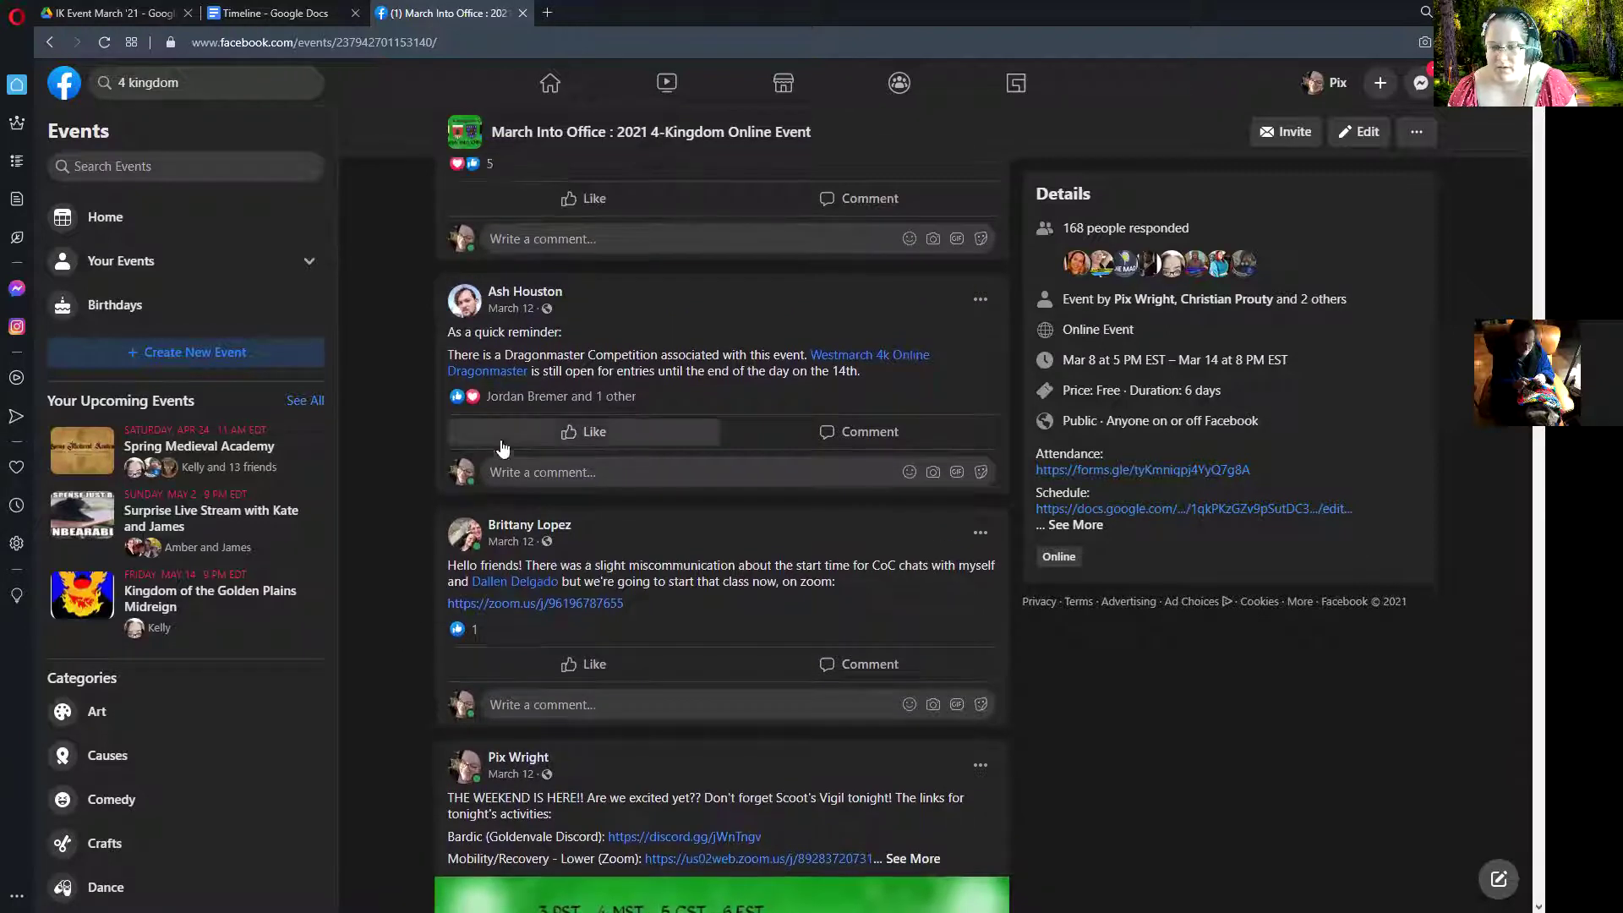
pyautogui.moveTo(496, 377)
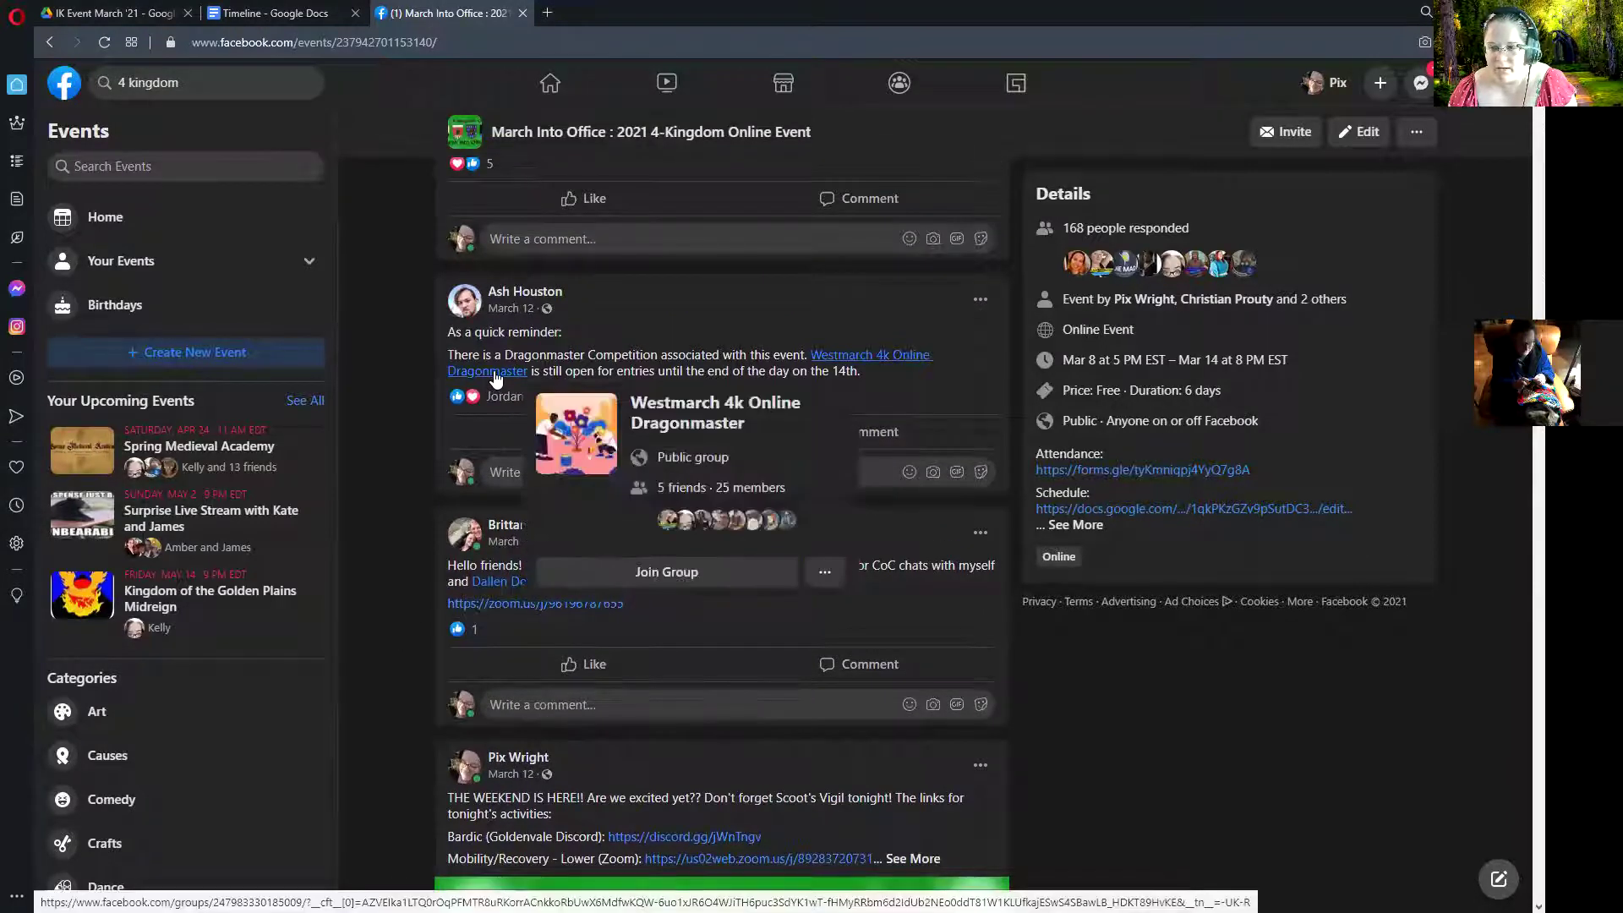
pyautogui.rightClick(496, 377)
pyautogui.click(541, 397)
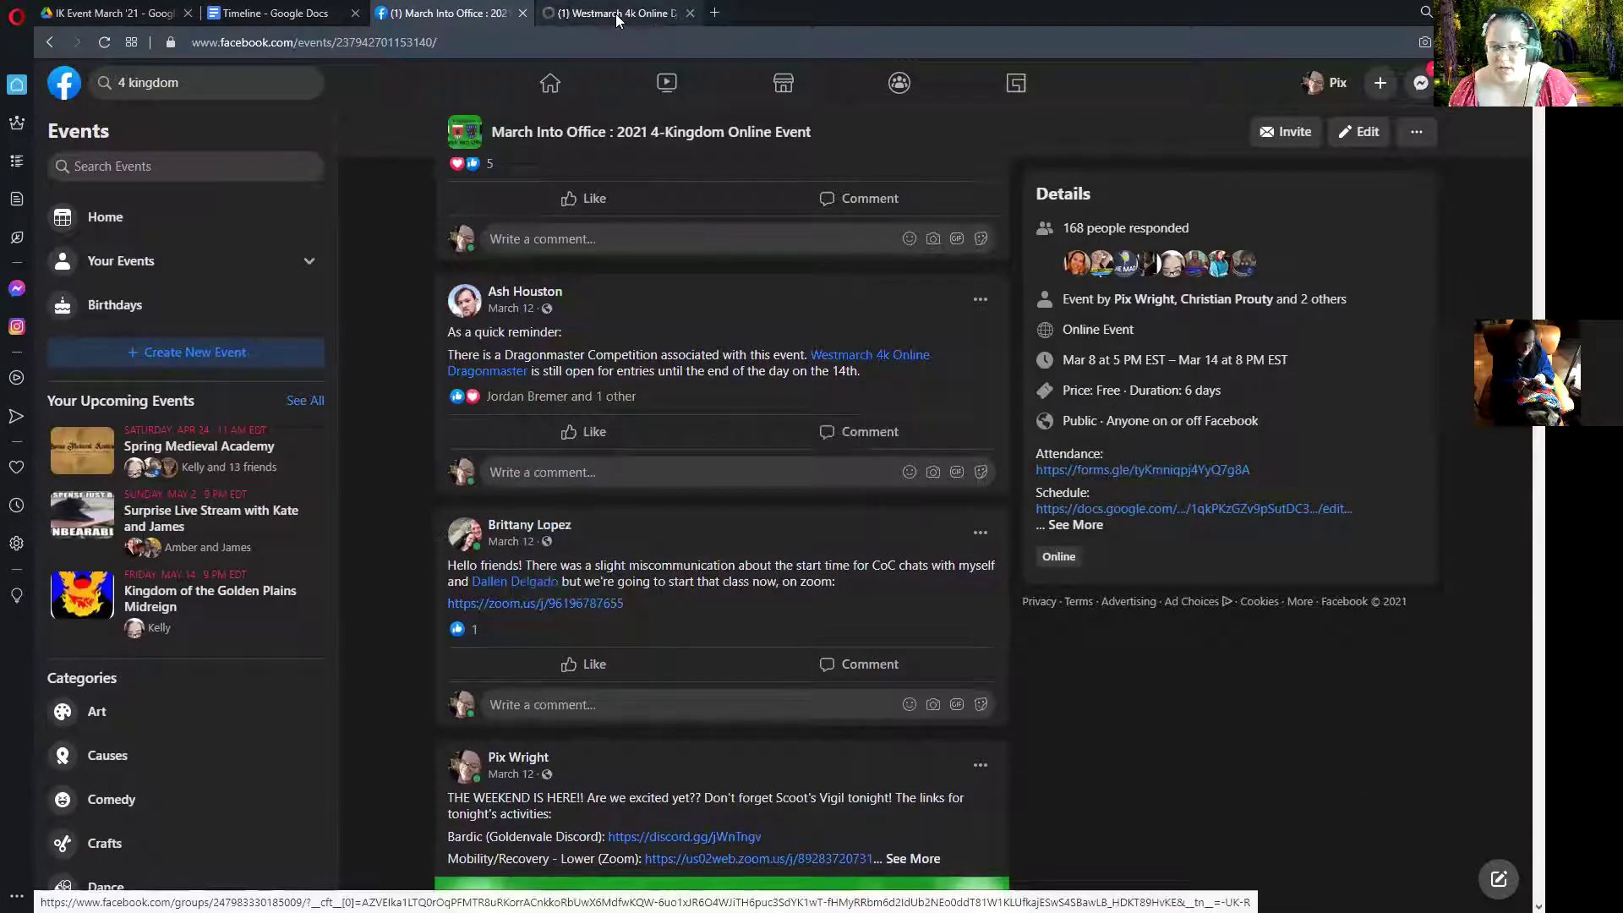
# - Switch to the Westmarch 4k Online Dragonmaster group and review its description, pinned RULES thread and the comments below it
pyautogui.click(615, 14)
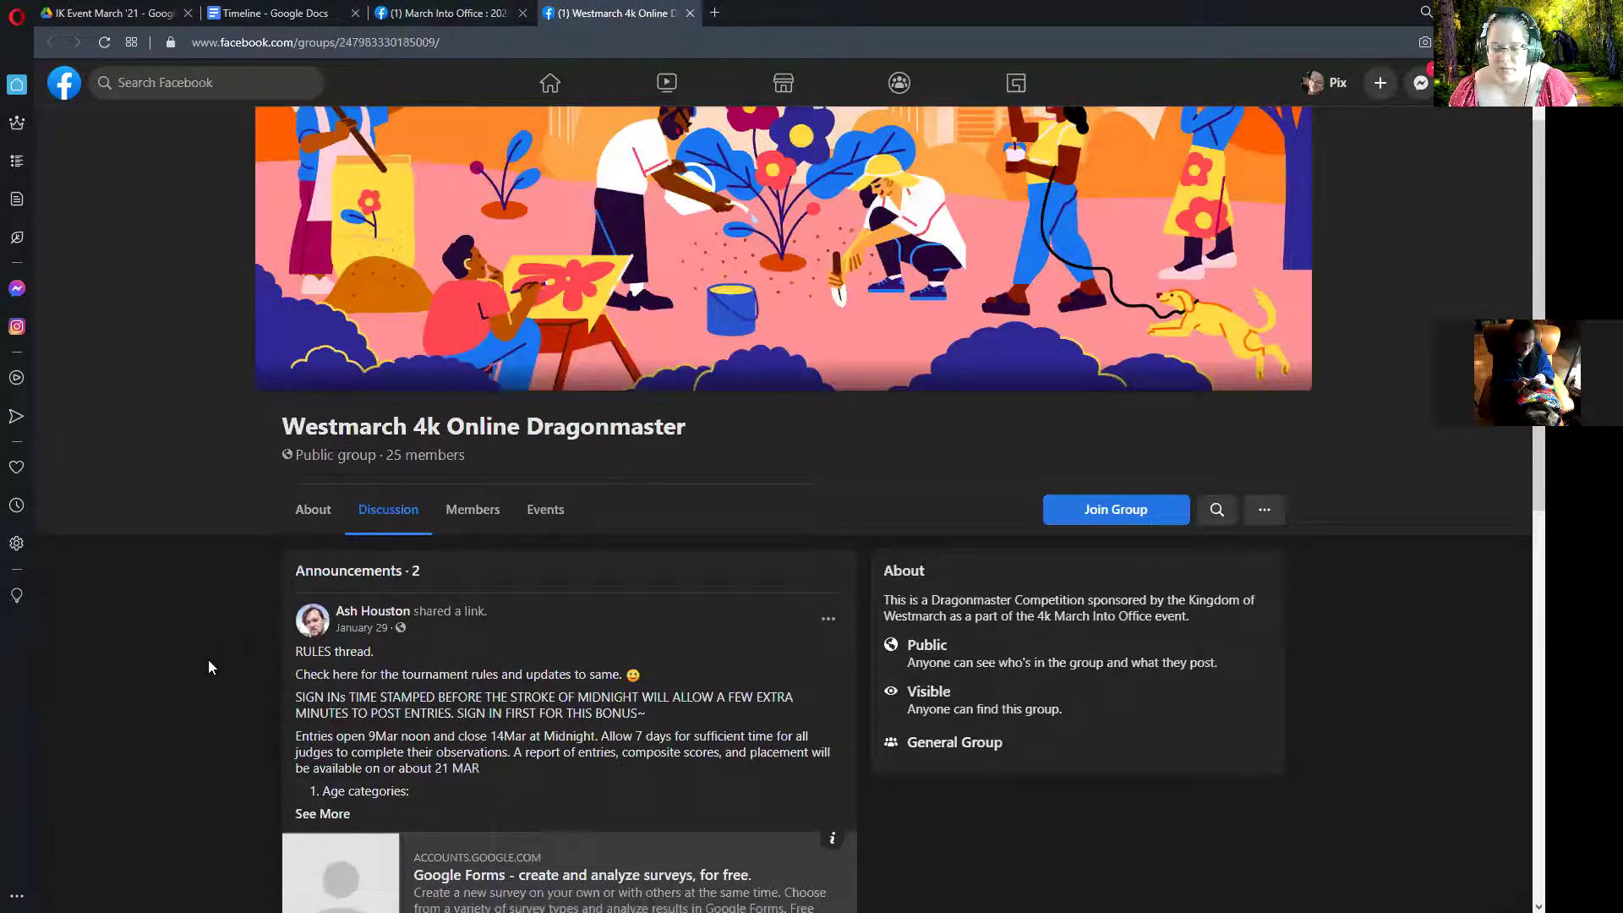
pyautogui.scroll(-1, 208, 659)
pyautogui.scroll(2, 213, 652)
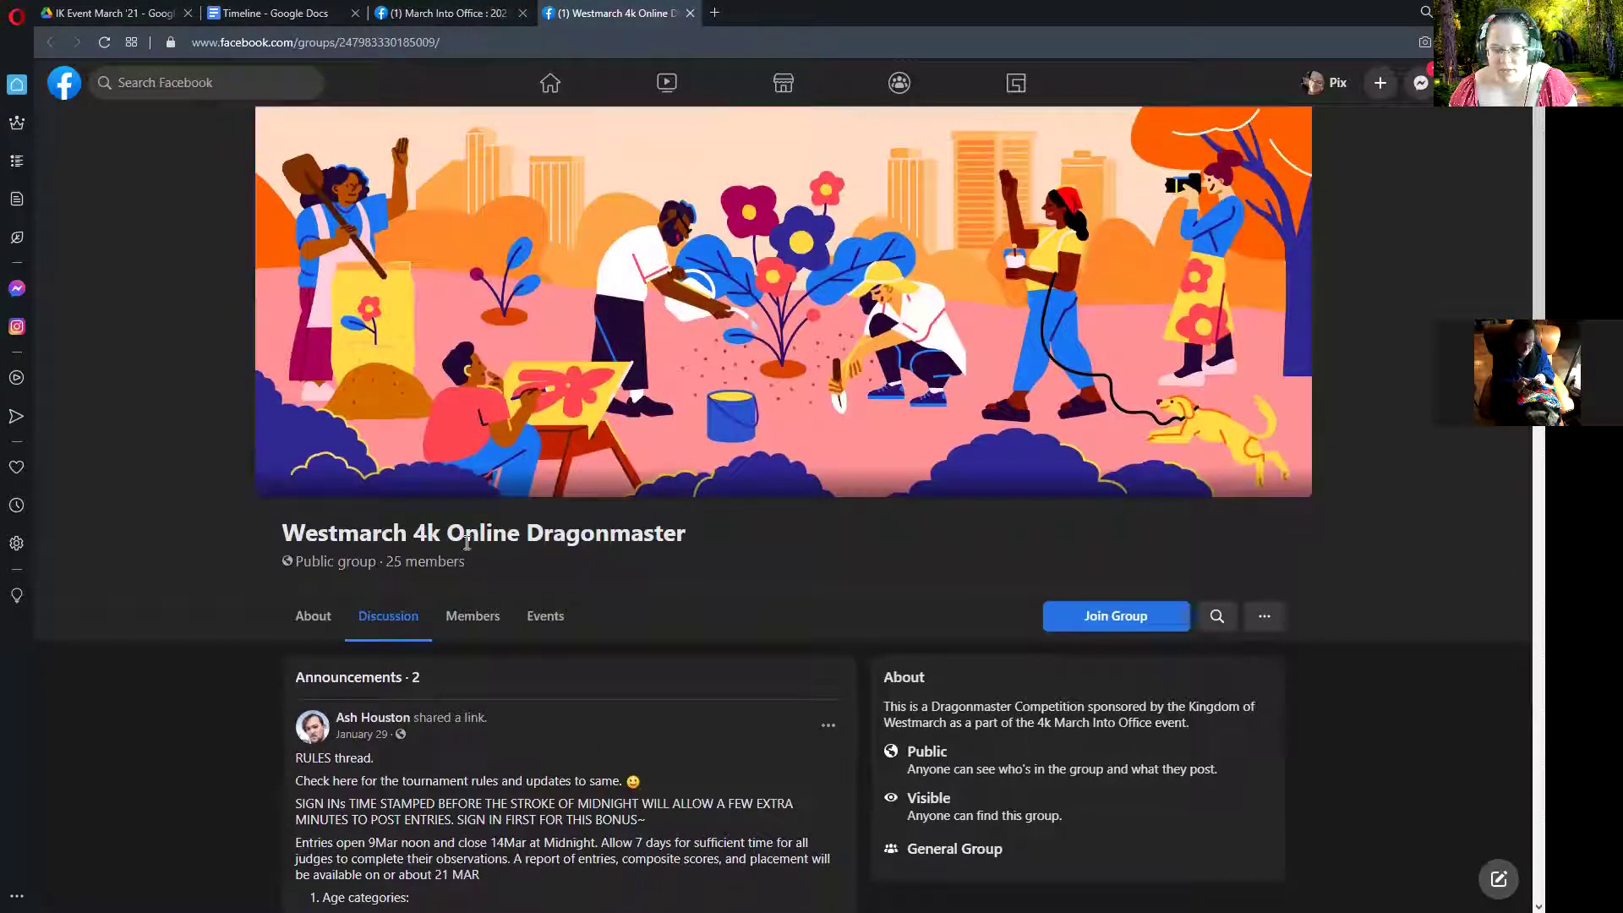
pyautogui.scroll(-6, 250, 621)
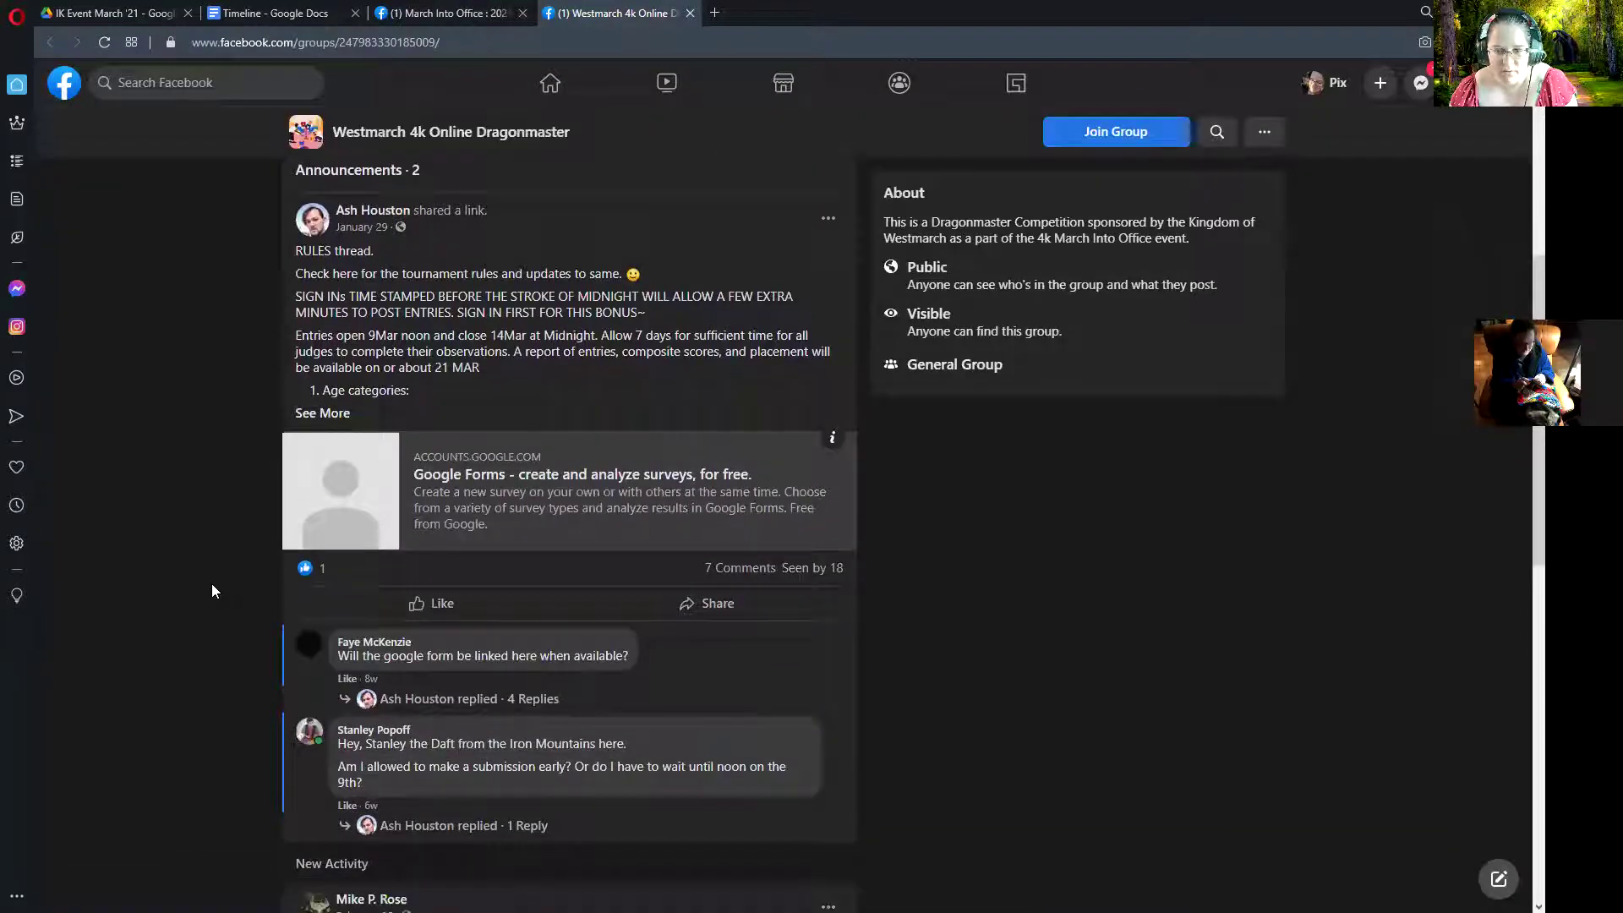
pyautogui.scroll(-7, 212, 583)
pyautogui.scroll(7, 220, 575)
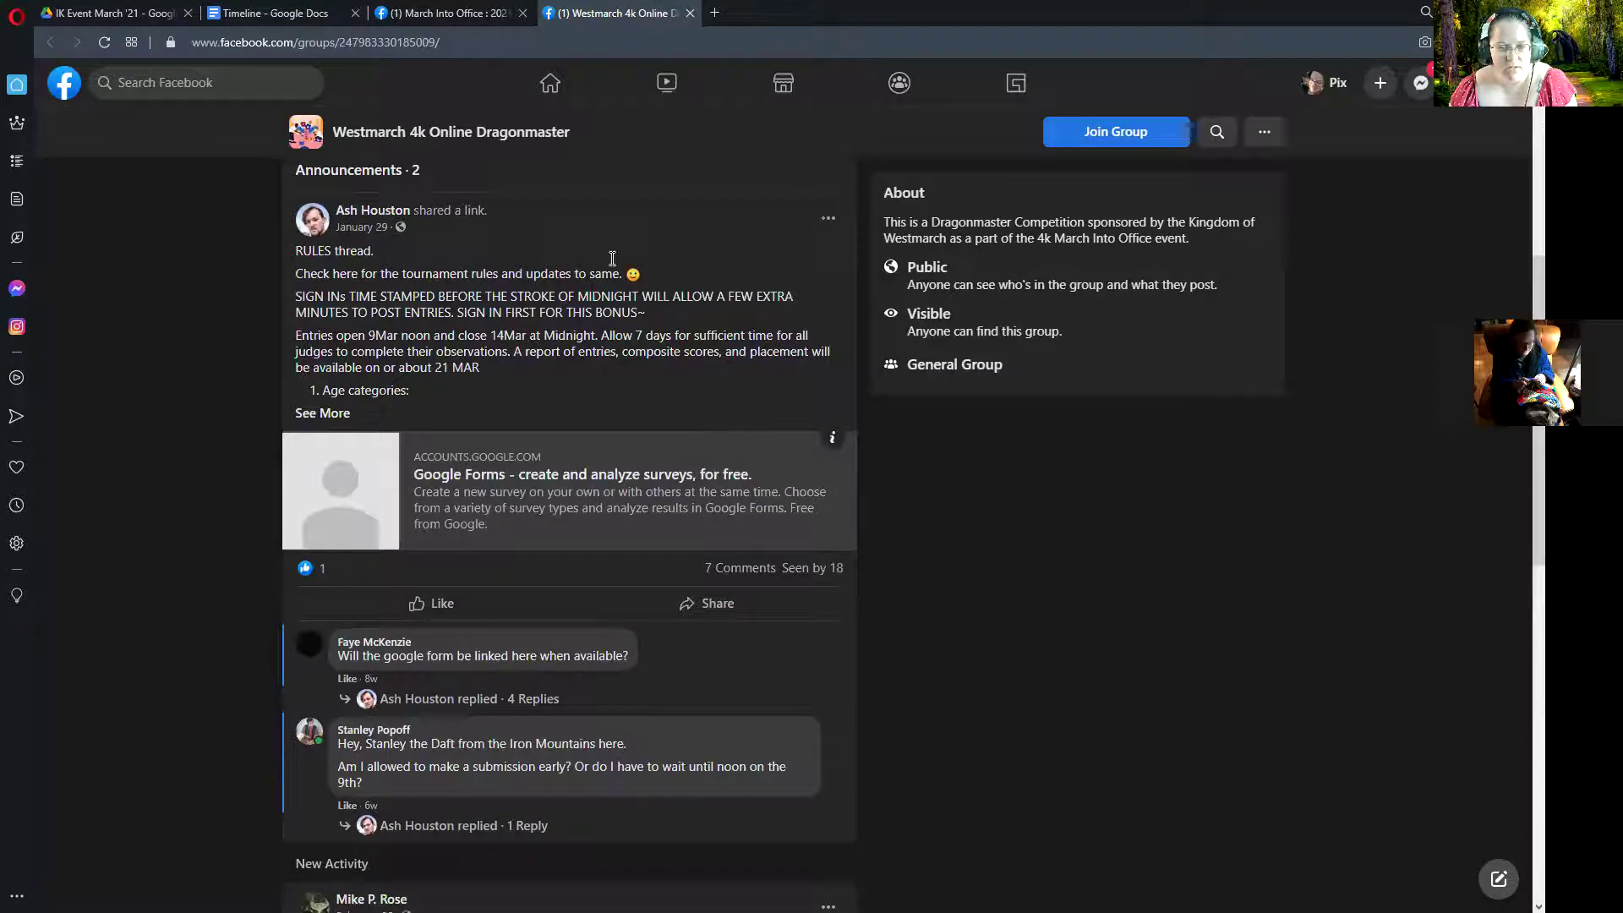
# - Return to the March Into Office event discussion and review the daily schedule, class link and recording posts from March 12 back to March 8
pyautogui.click(445, 16)
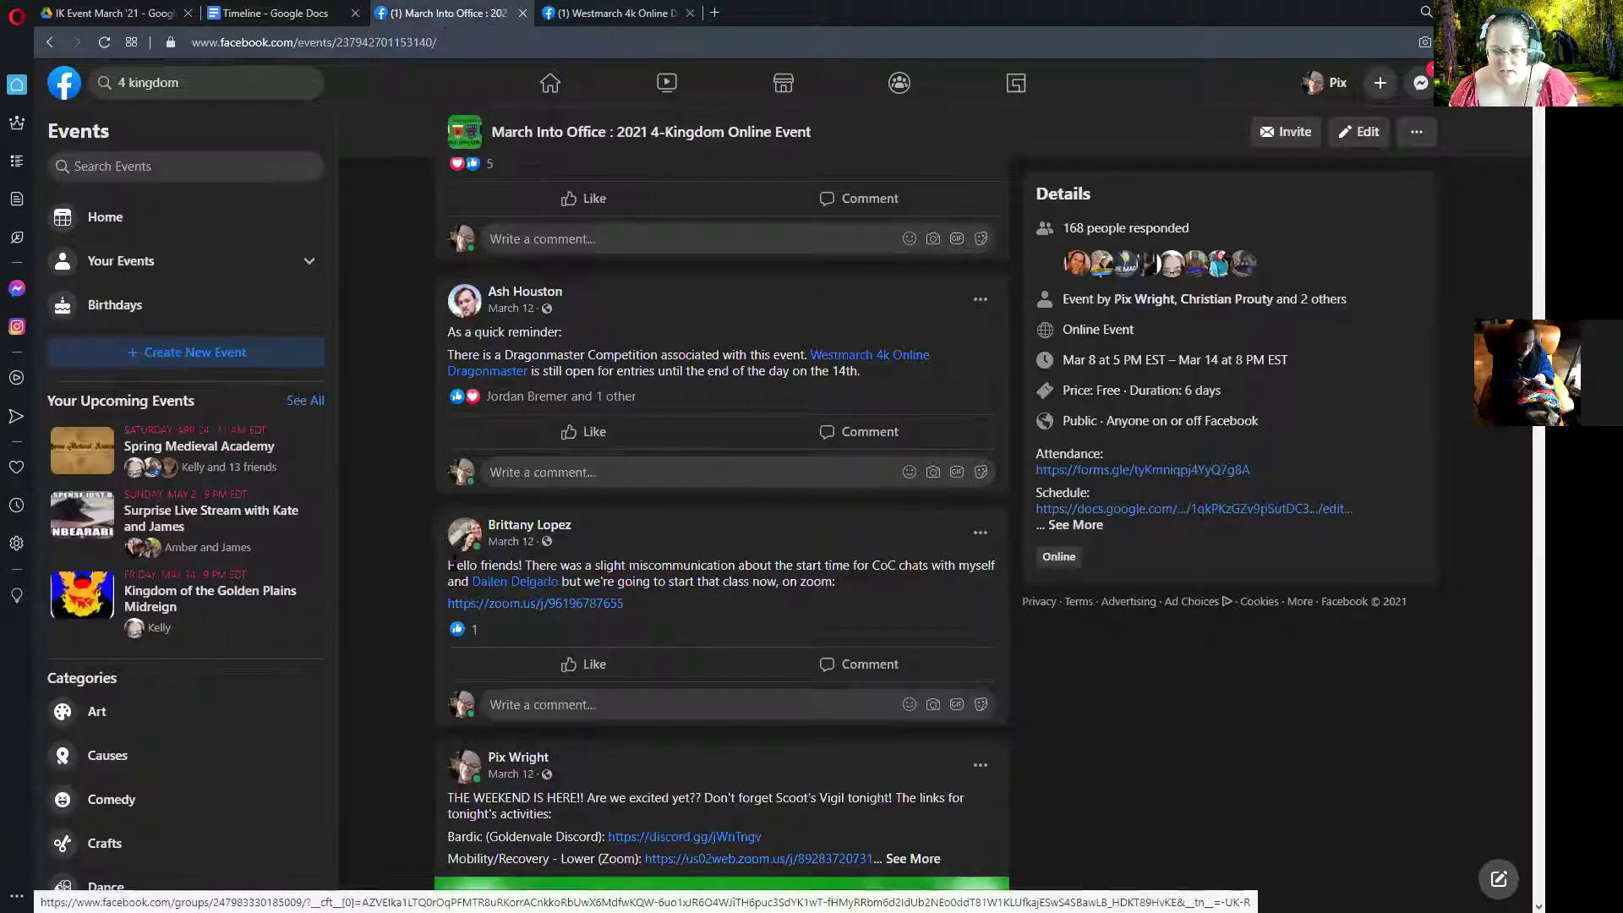
pyautogui.scroll(-4, 426, 566)
pyautogui.scroll(-10, 425, 566)
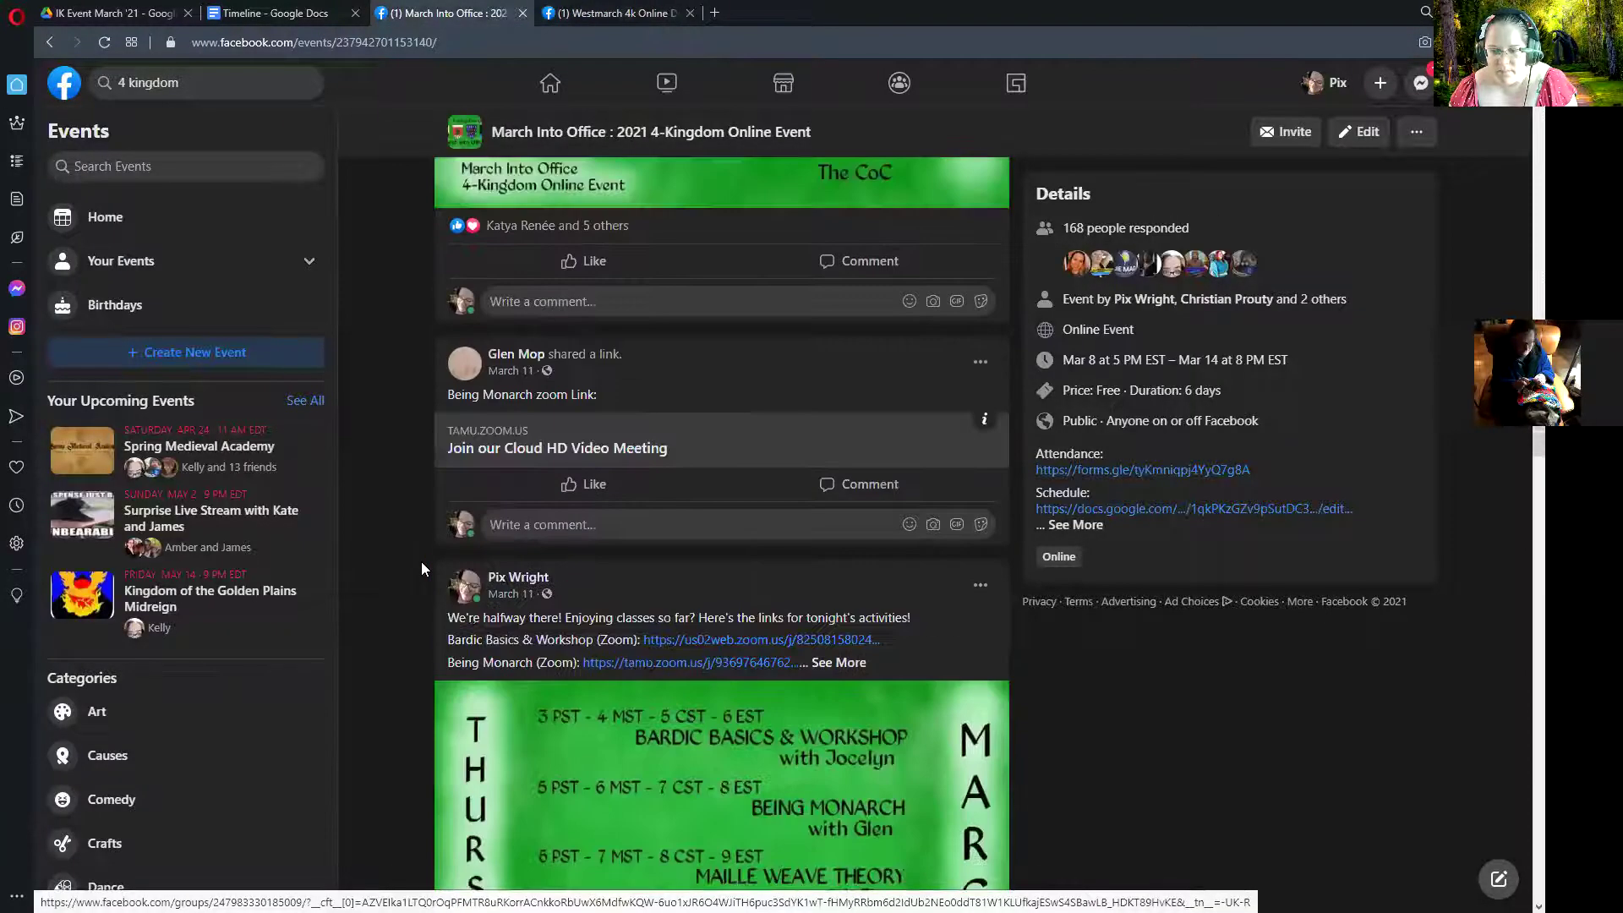
pyautogui.scroll(-2, 421, 561)
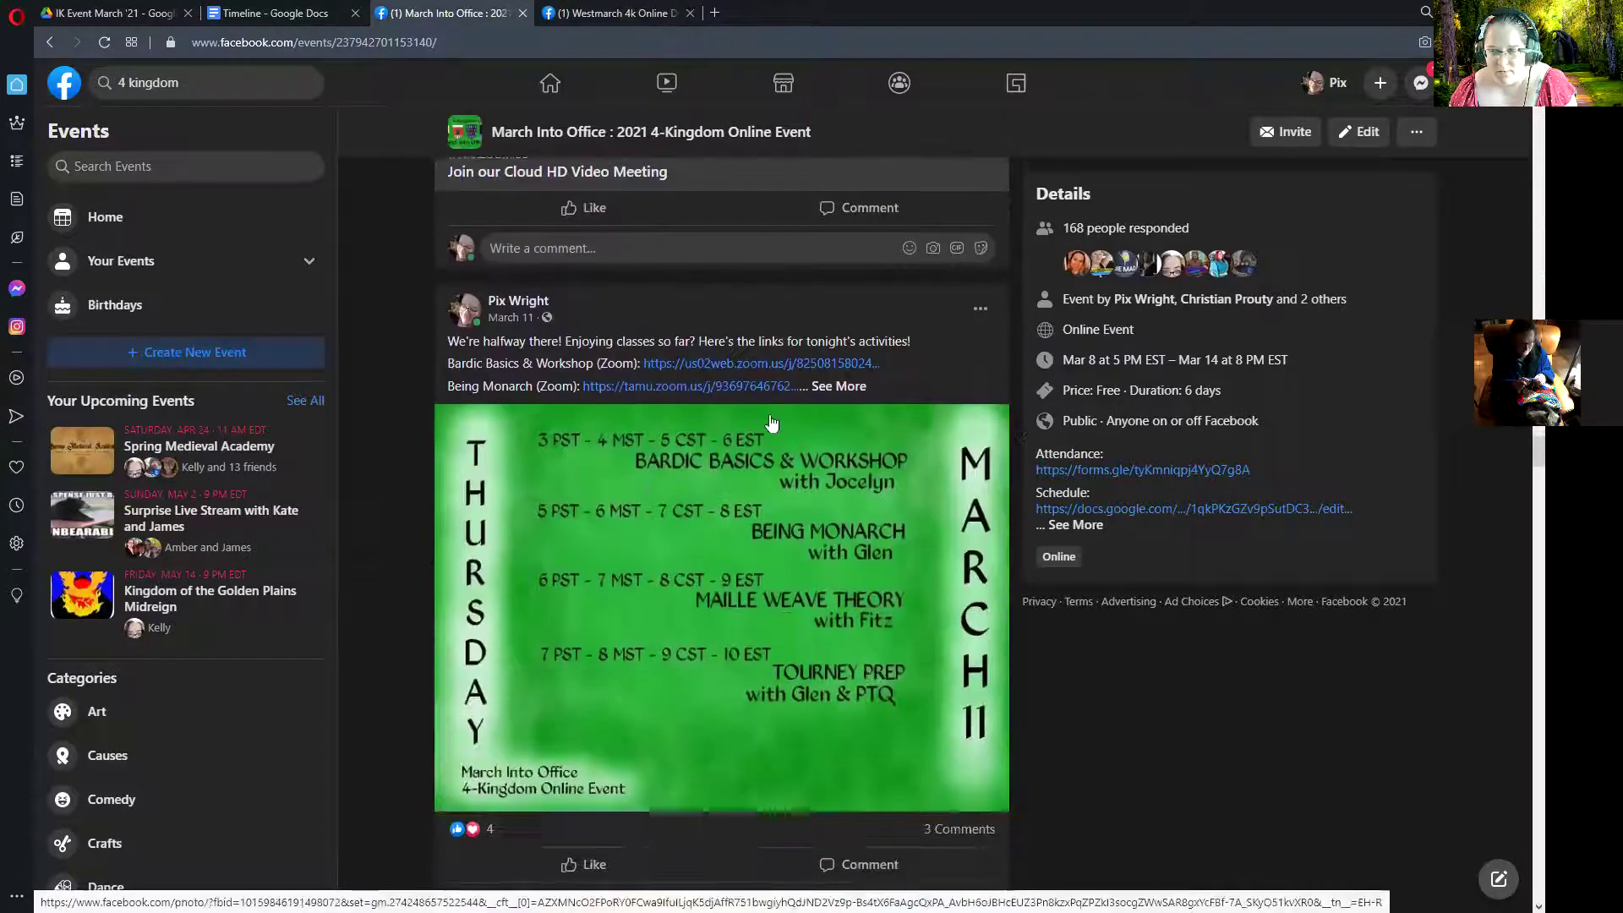
pyautogui.scroll(-6, 418, 438)
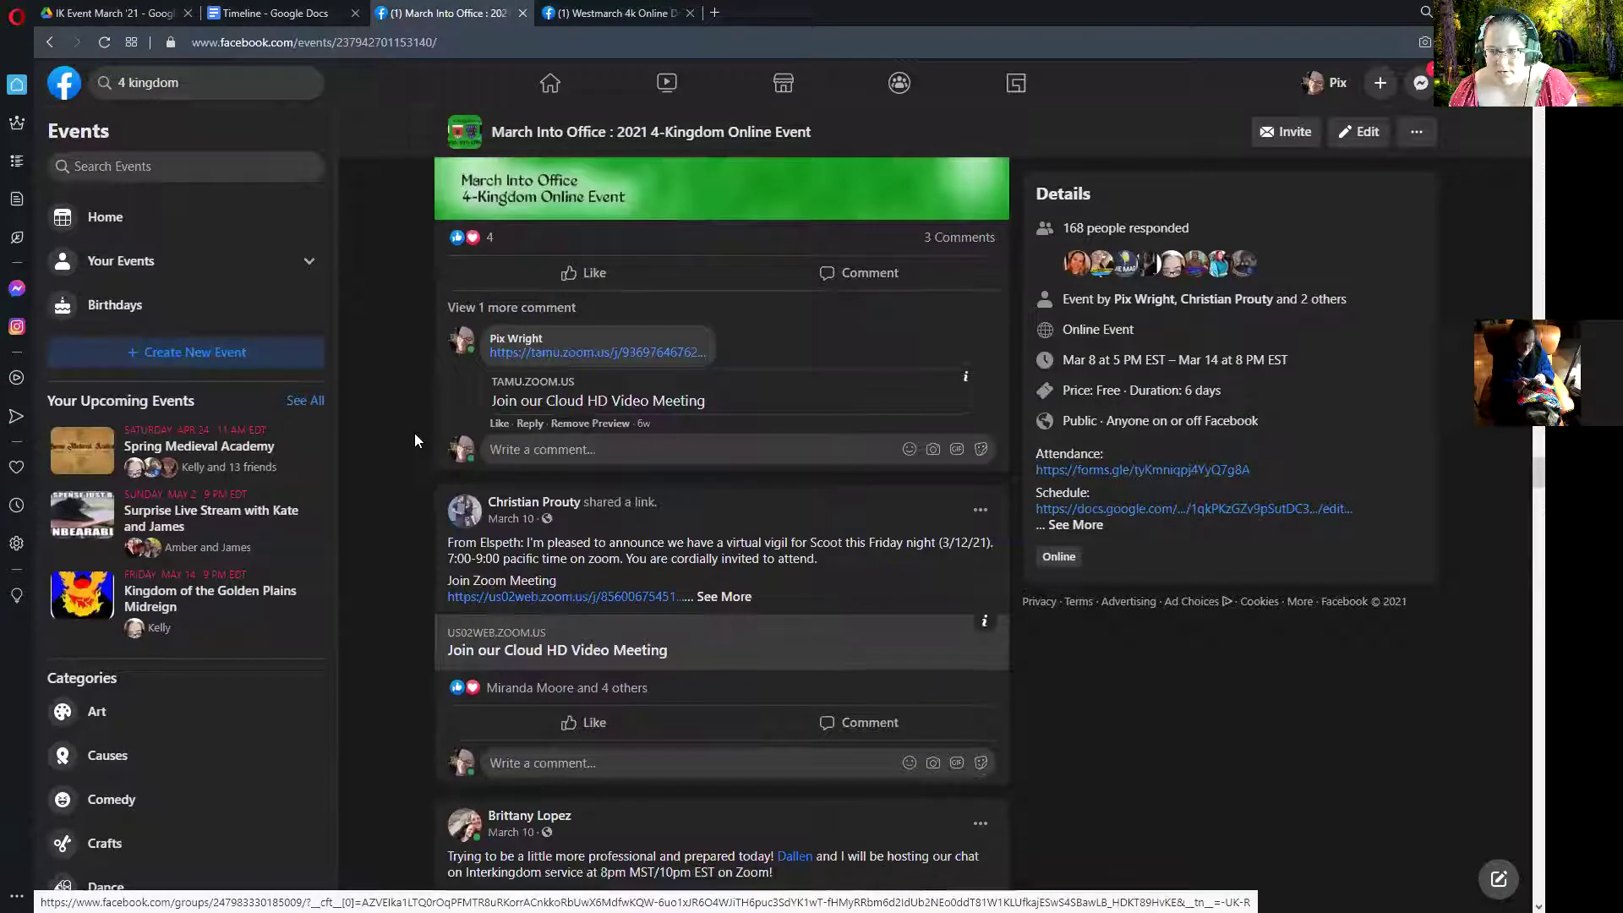
pyautogui.scroll(-1, 414, 439)
pyautogui.scroll(-9, 415, 432)
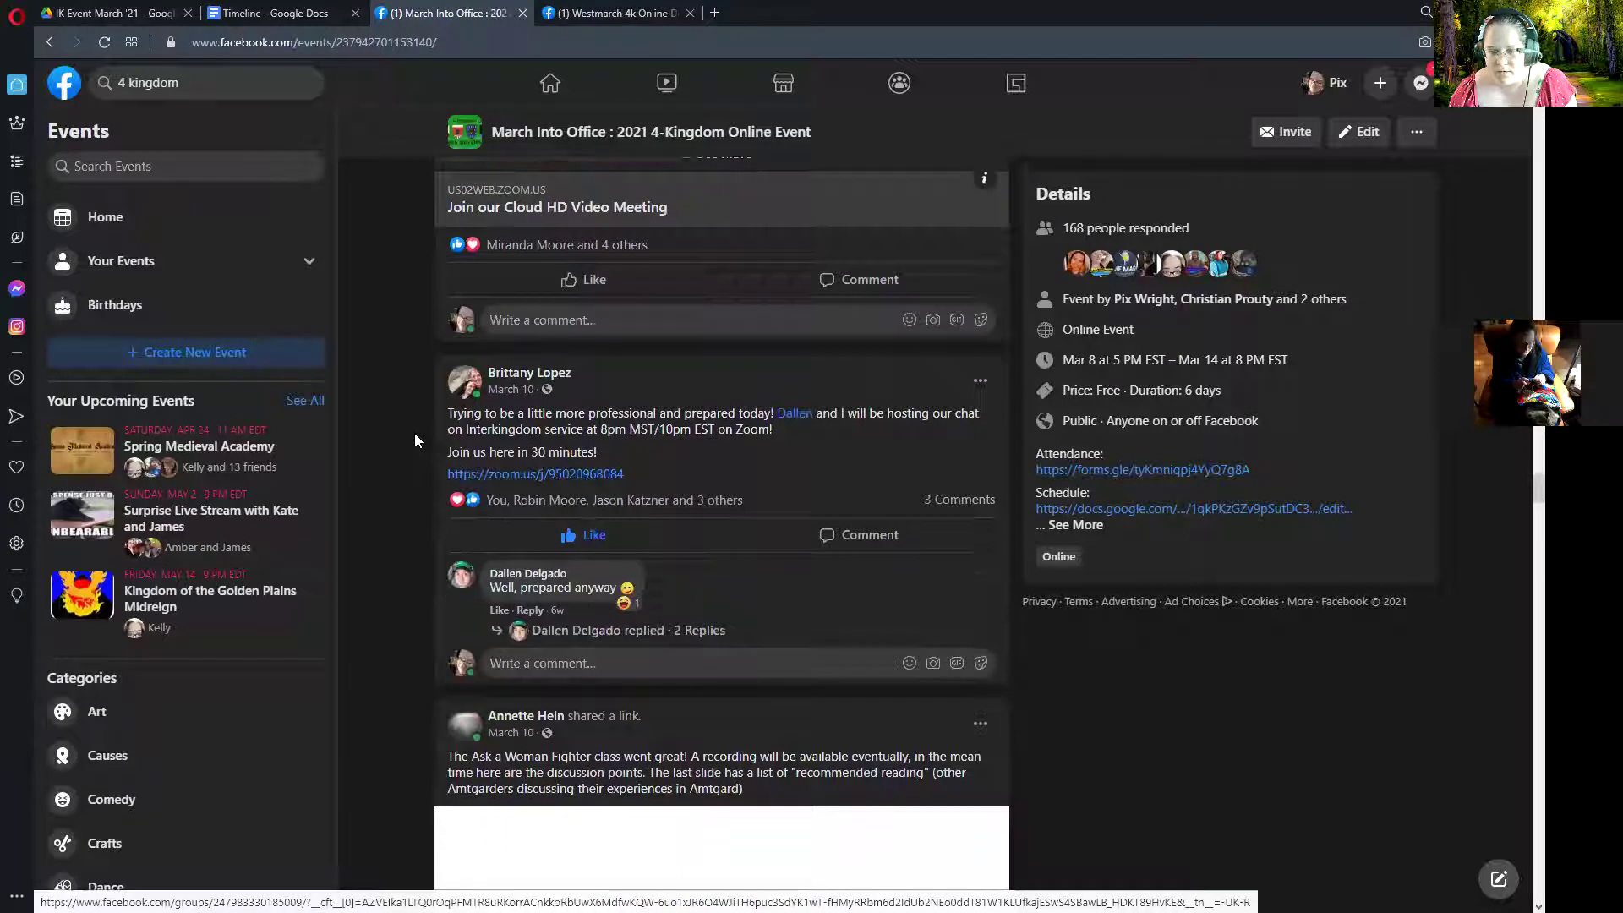
pyautogui.scroll(-16, 412, 432)
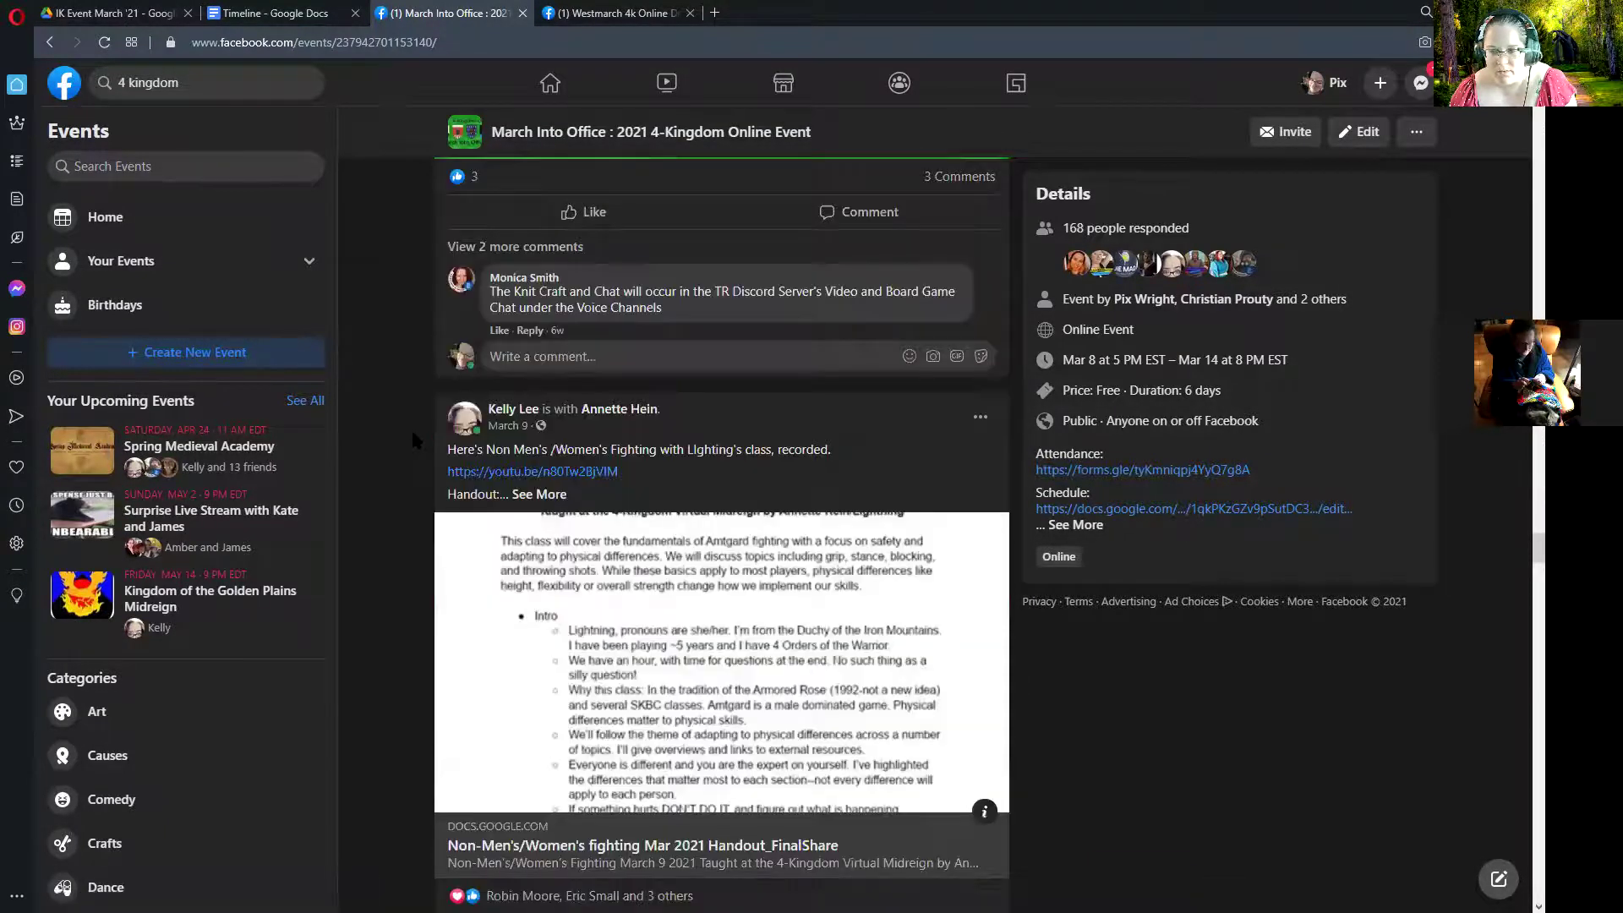
pyautogui.scroll(-15, 412, 437)
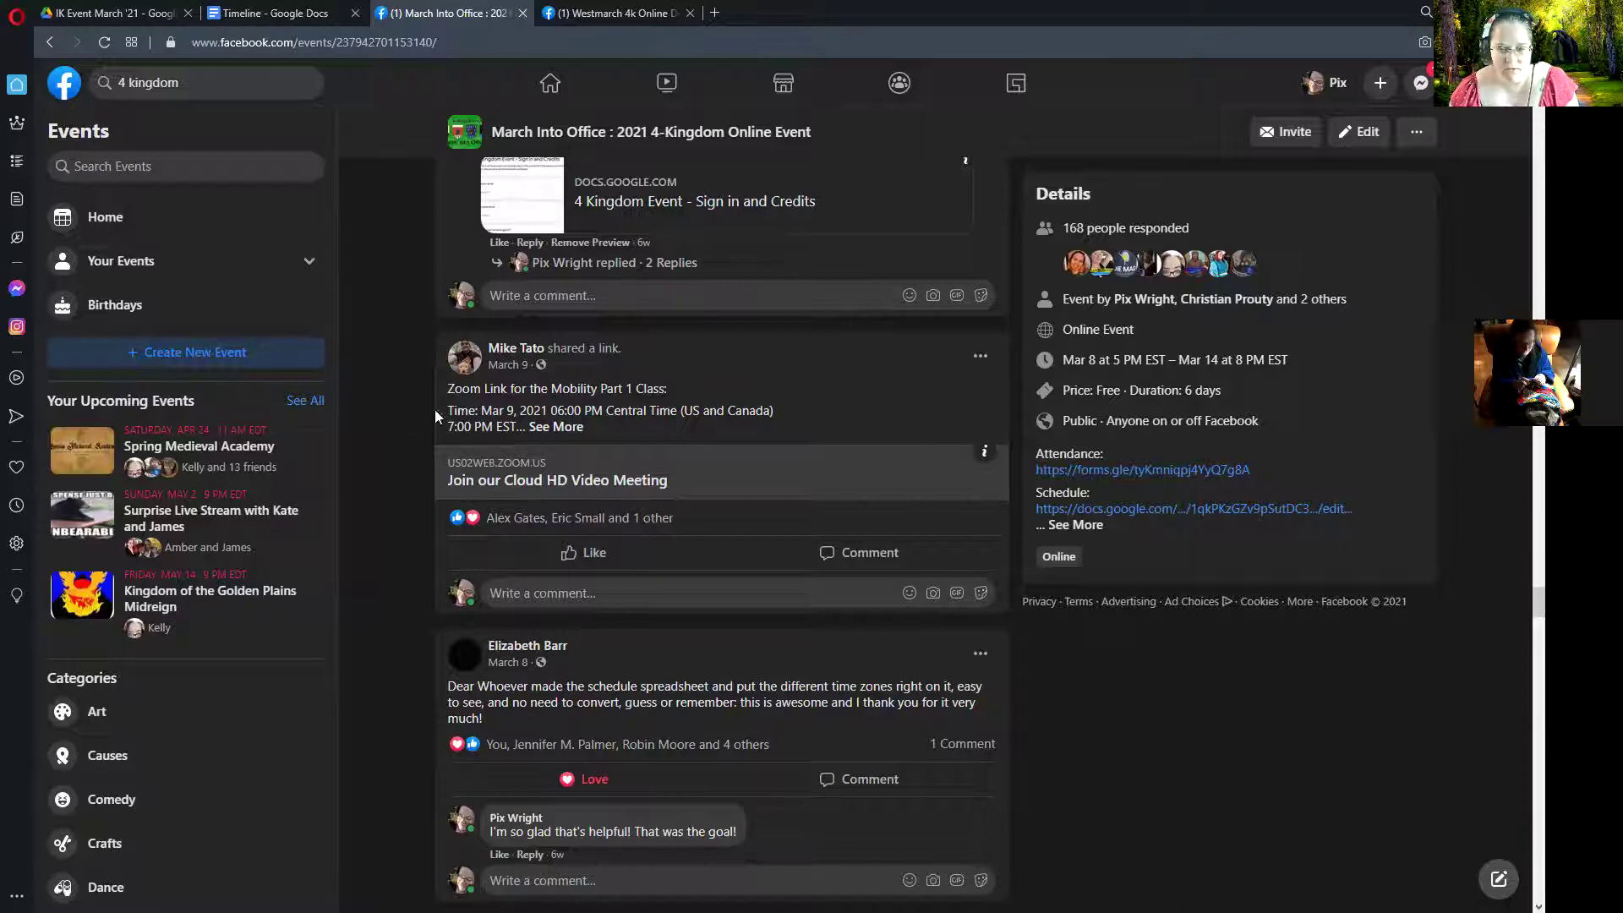
pyautogui.scroll(15, 396, 435)
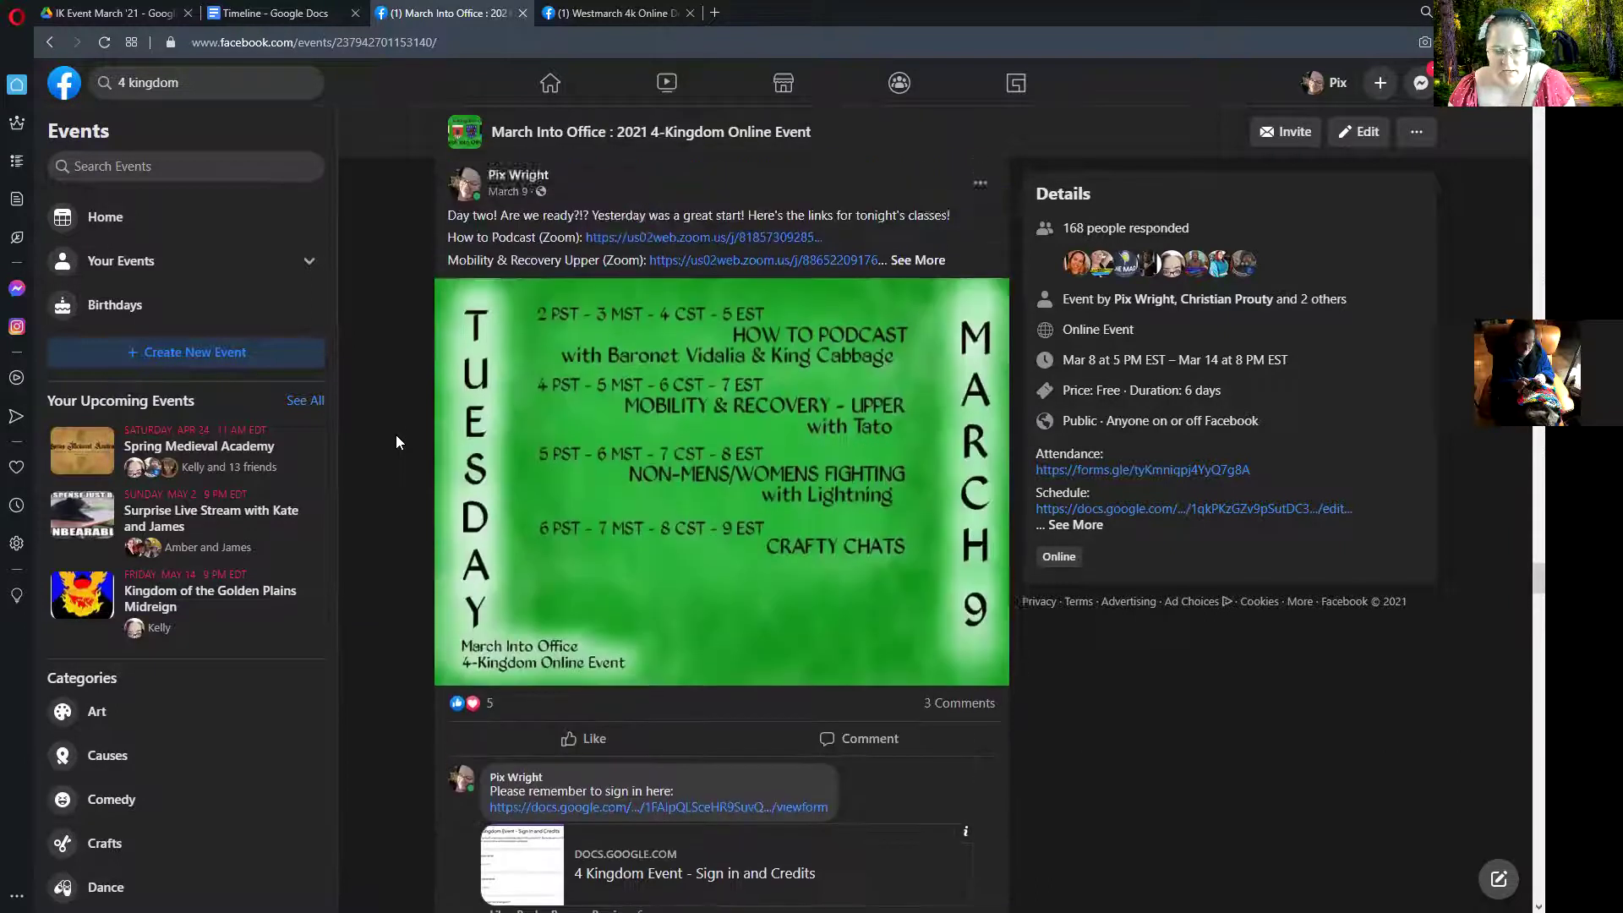
# - Go back to the newest discussion posts and examine the March 26 Ask A Woman Fighter recording and the March 16 award template vote
pyautogui.scroll(7, 395, 434)
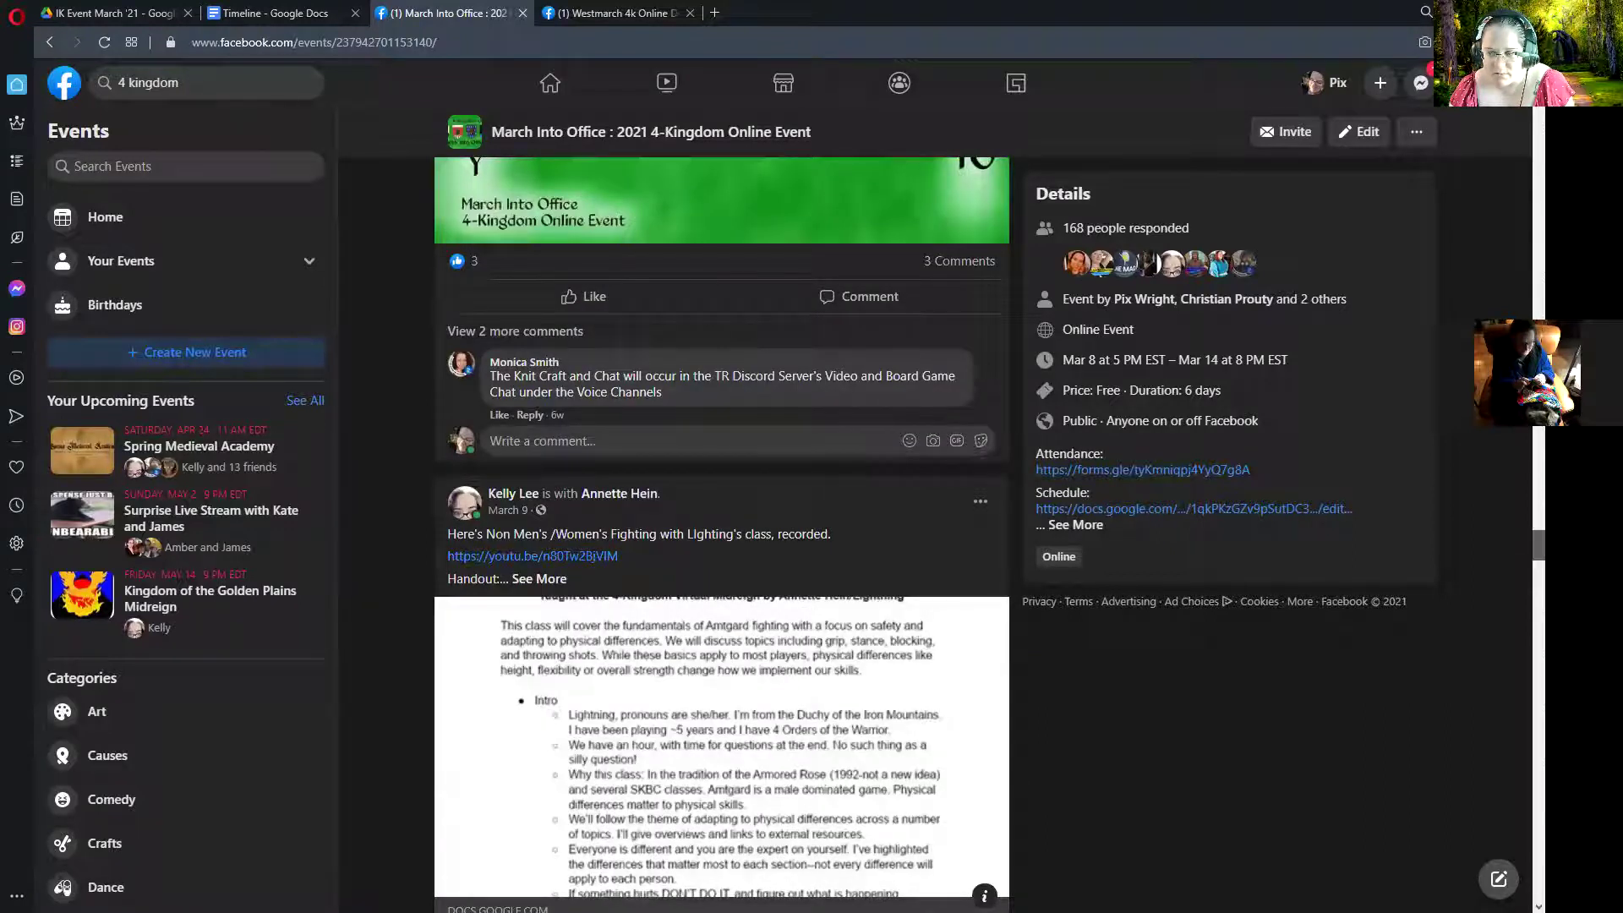
pyautogui.scroll(7, 721, 533)
pyautogui.scroll(15, 720, 533)
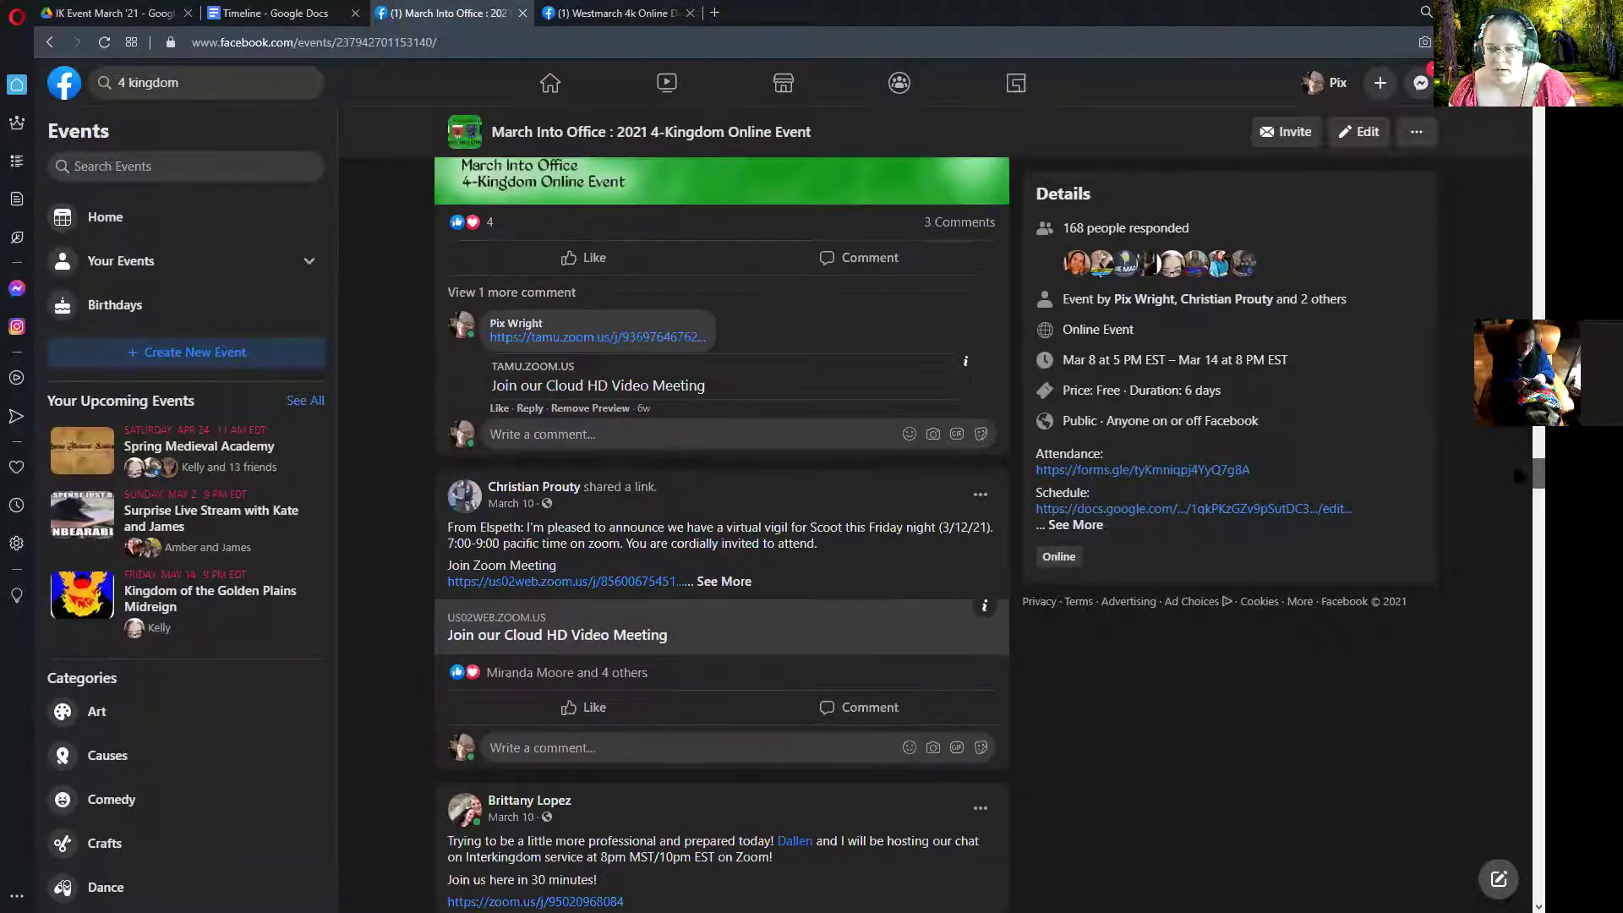
pyautogui.scroll(15, 813, 530)
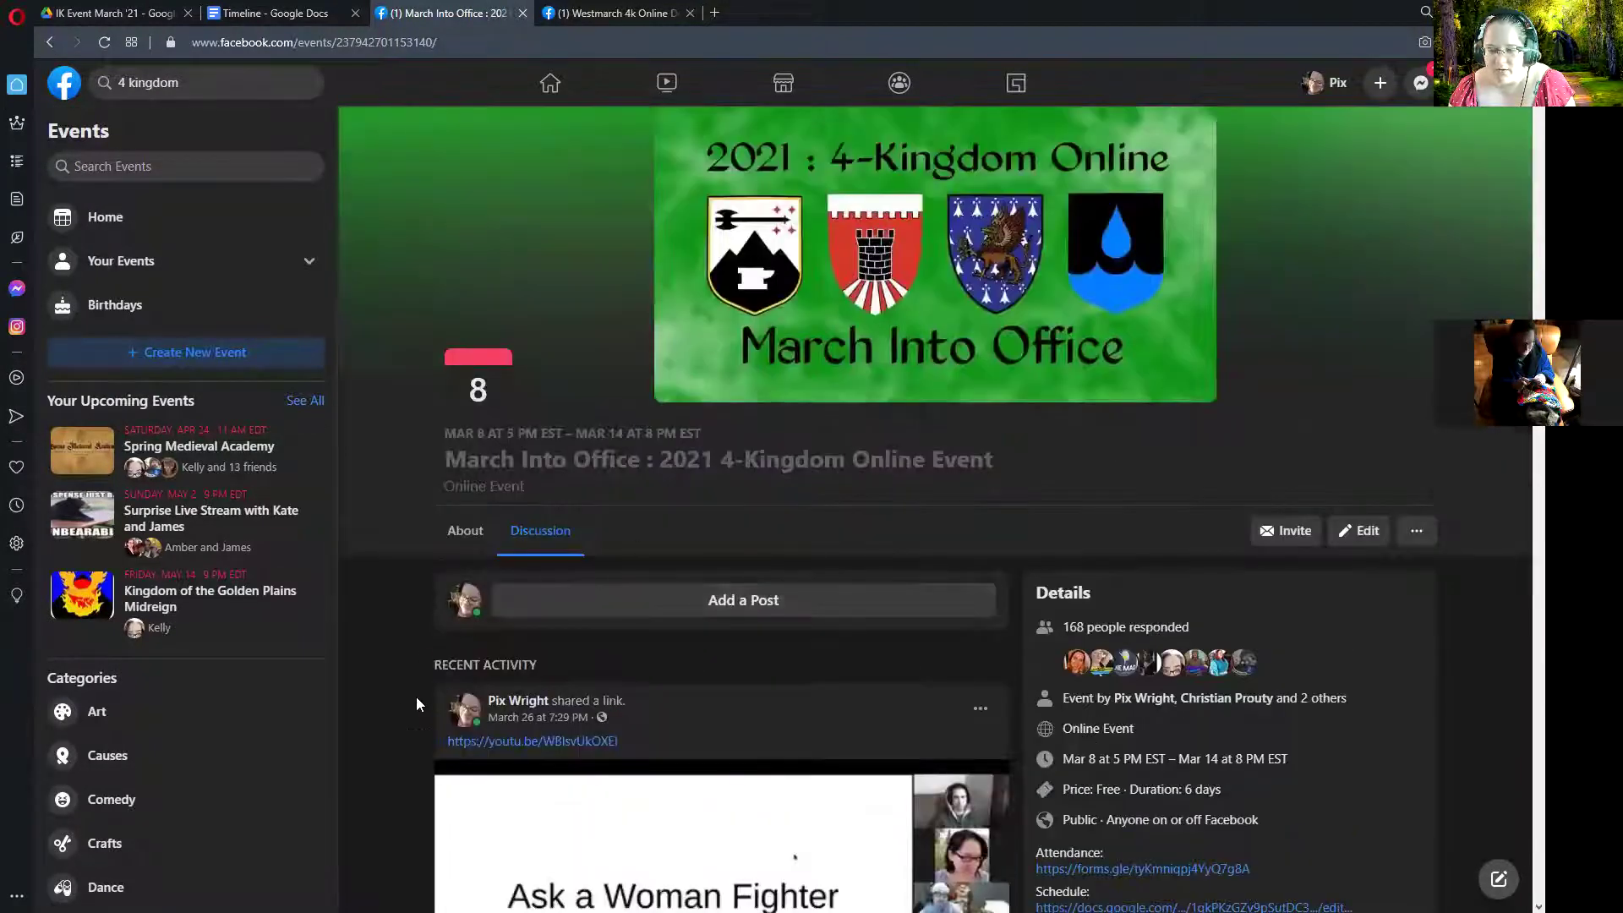
pyautogui.scroll(-8, 386, 708)
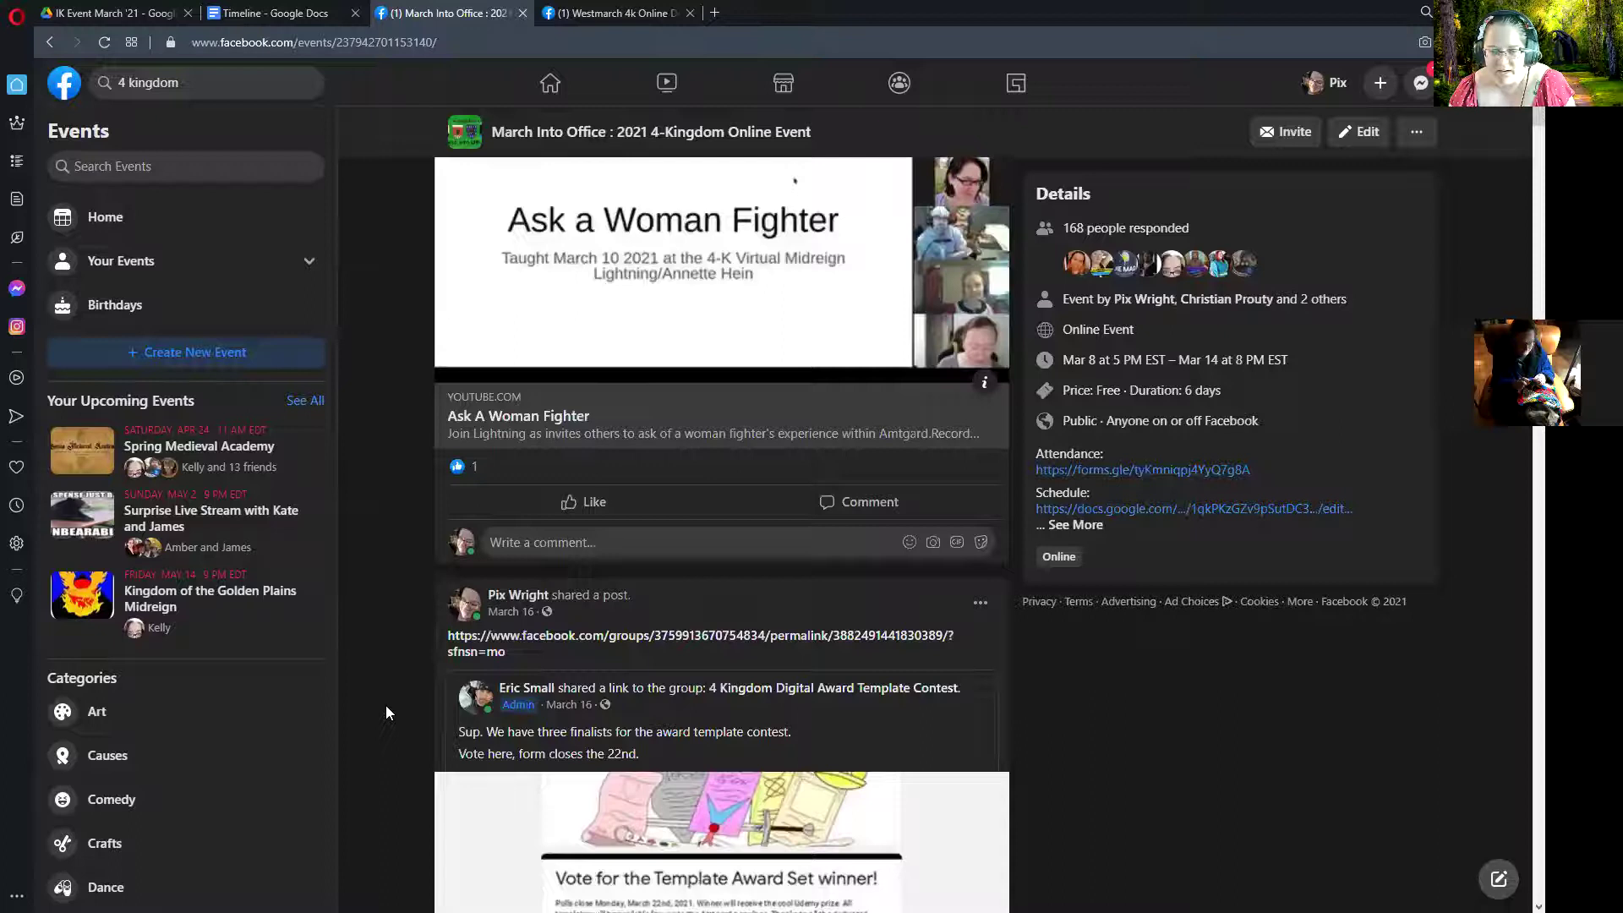
pyautogui.scroll(6, 385, 705)
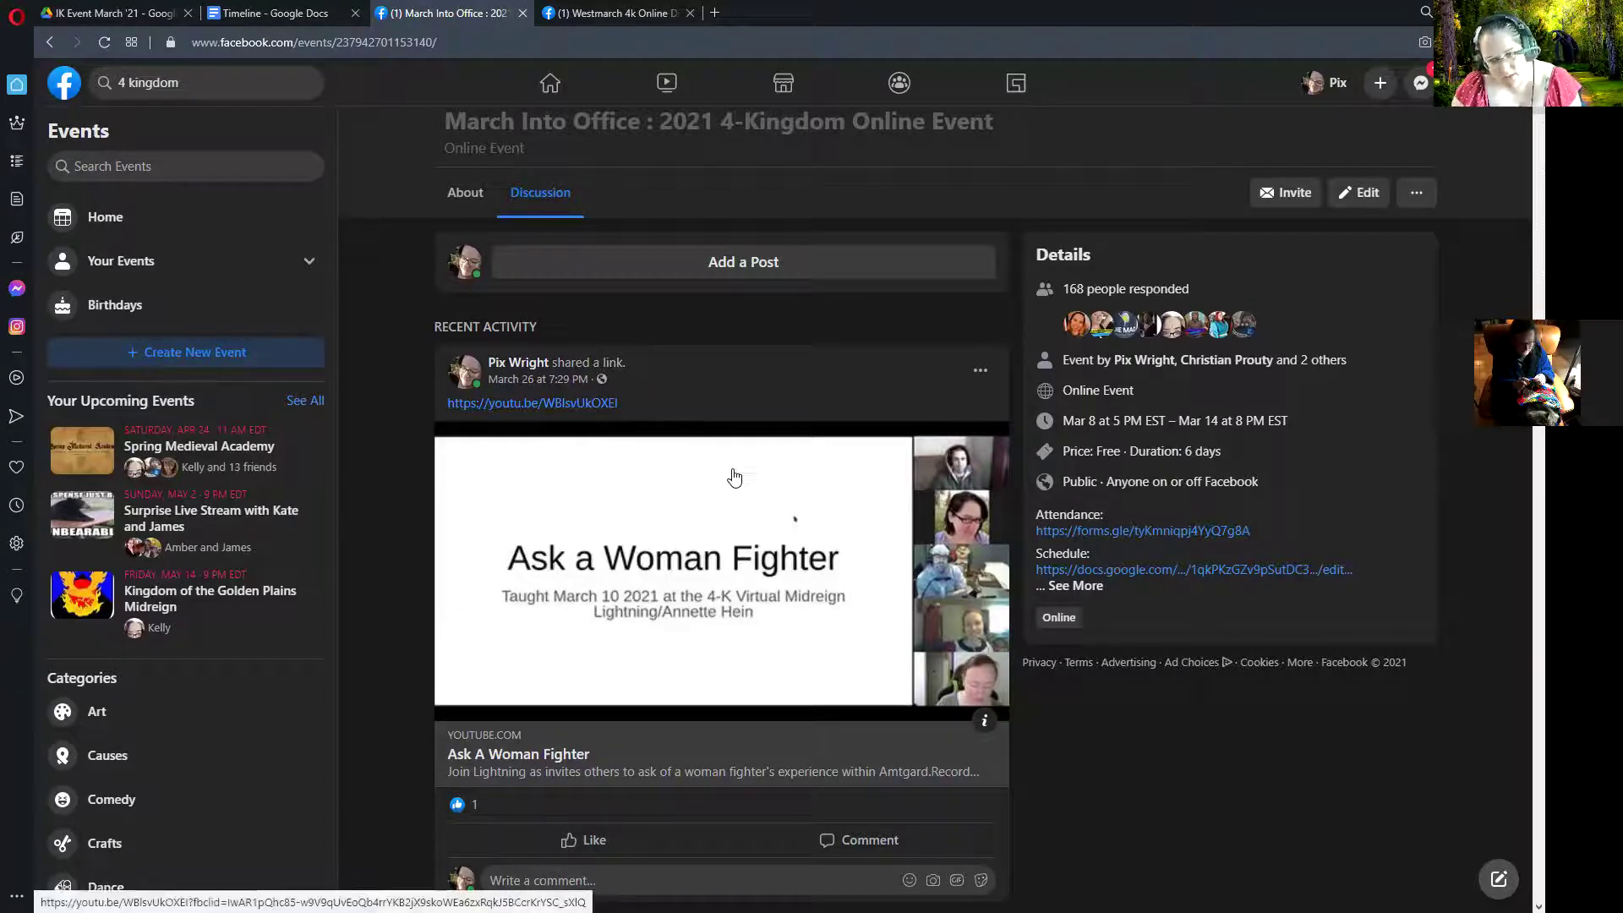
pyautogui.scroll(-5, 398, 706)
pyautogui.scroll(-2, 399, 704)
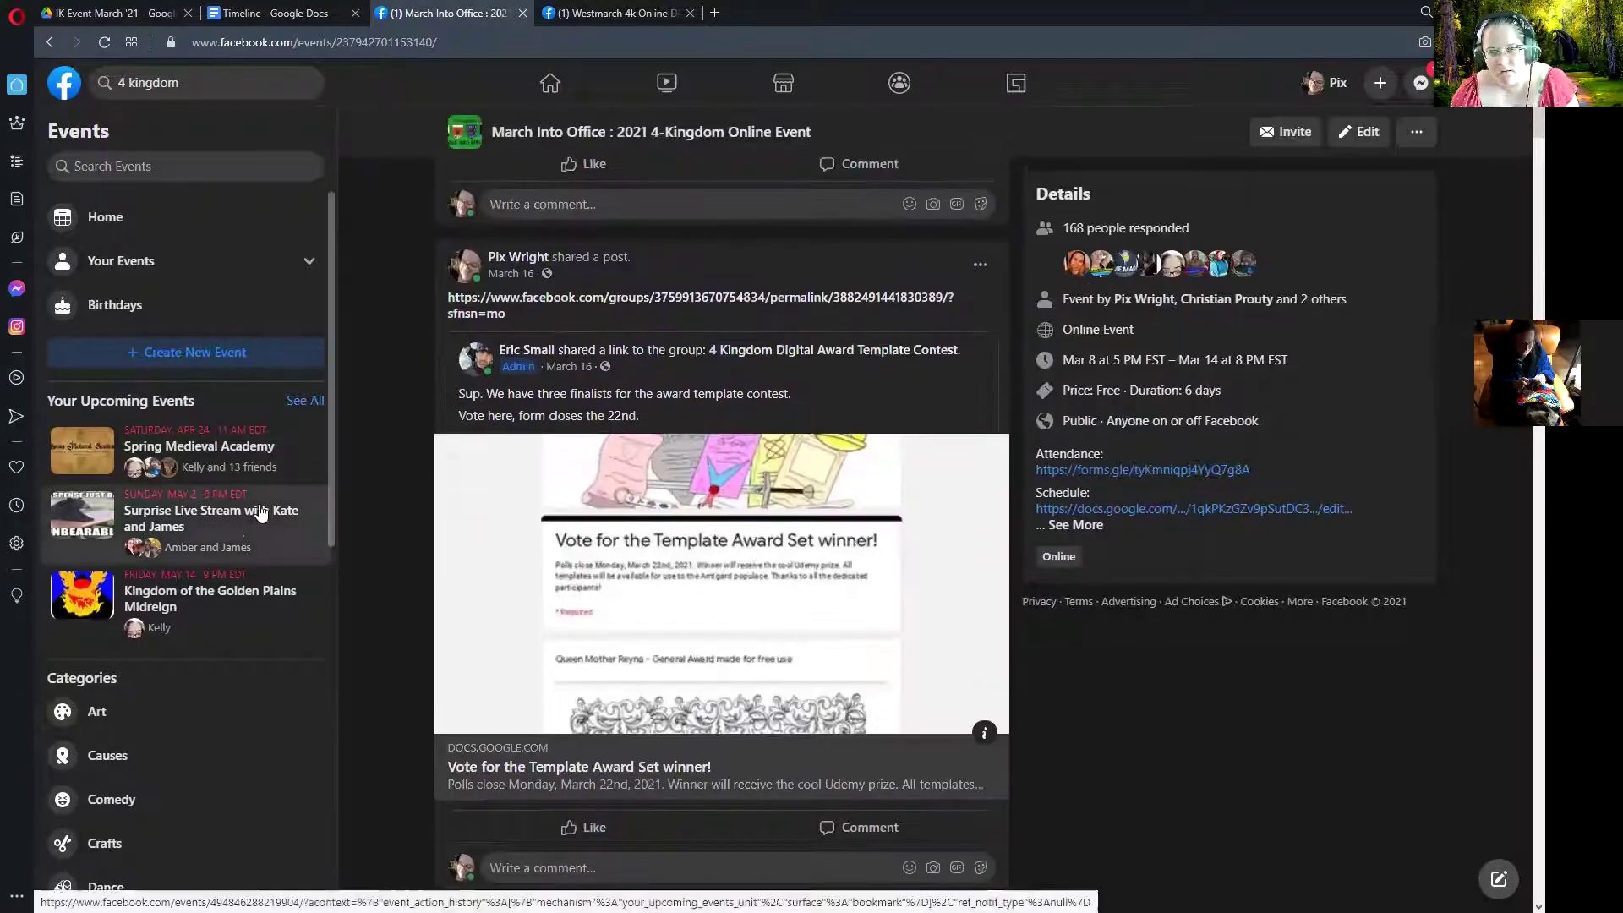